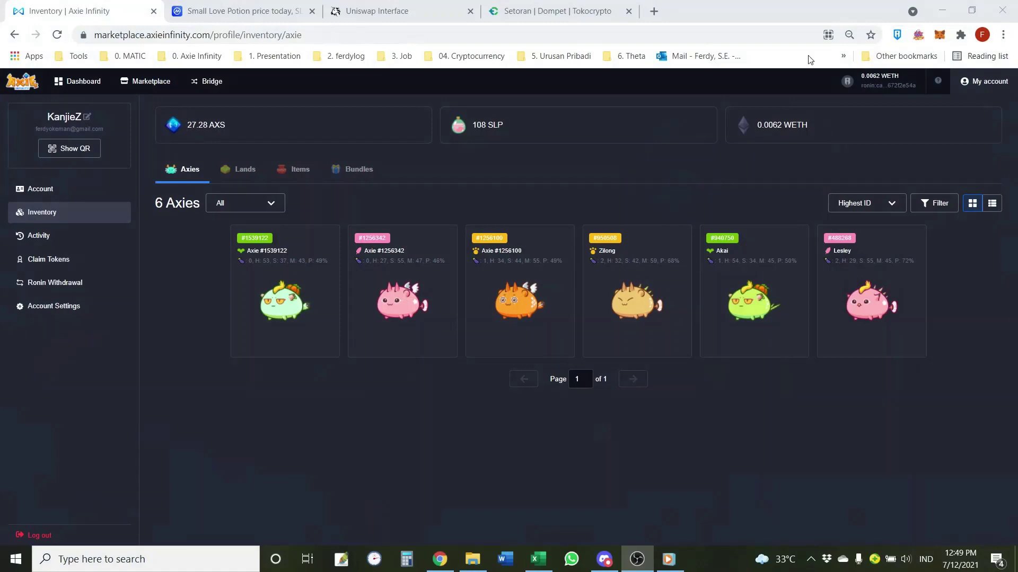
Open the Claim Tokens page, which shows 108 SLP held and 2172 SLP claimable
left_click(97, 35)
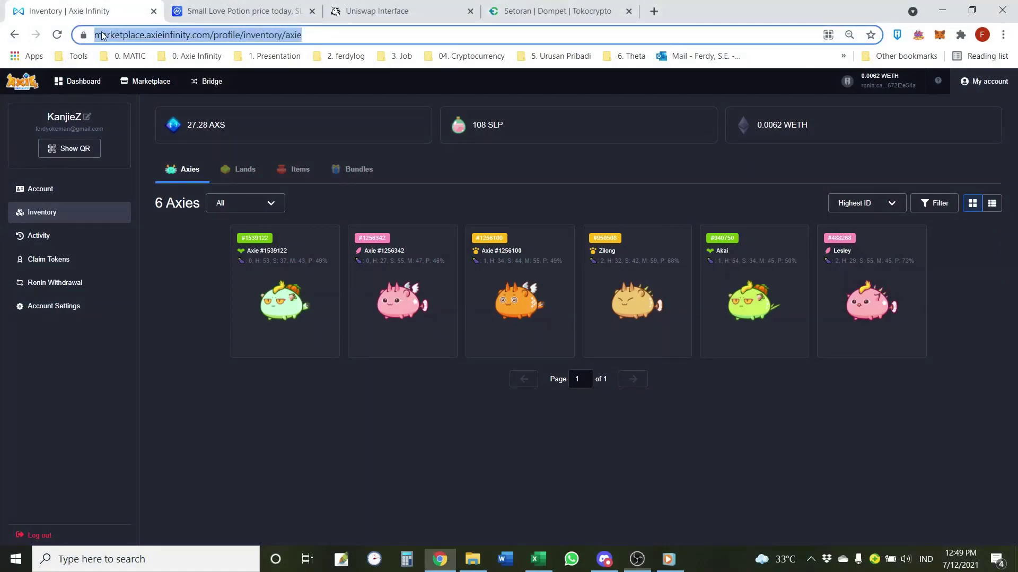
left_click(50, 260)
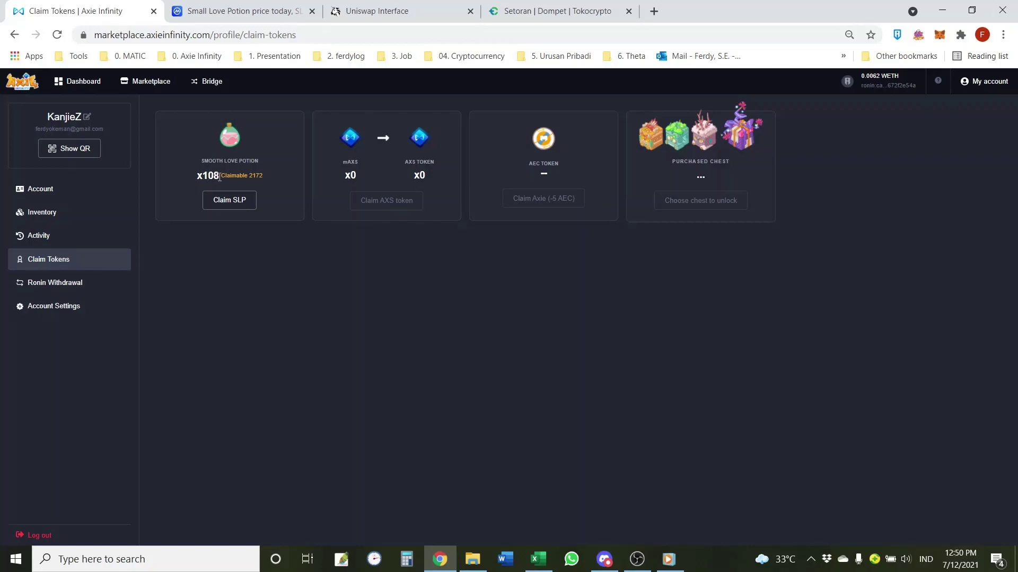
Claim the 2172 SLP, approve the transaction in Ronin, and return to the Inventory page
left_click(240, 201)
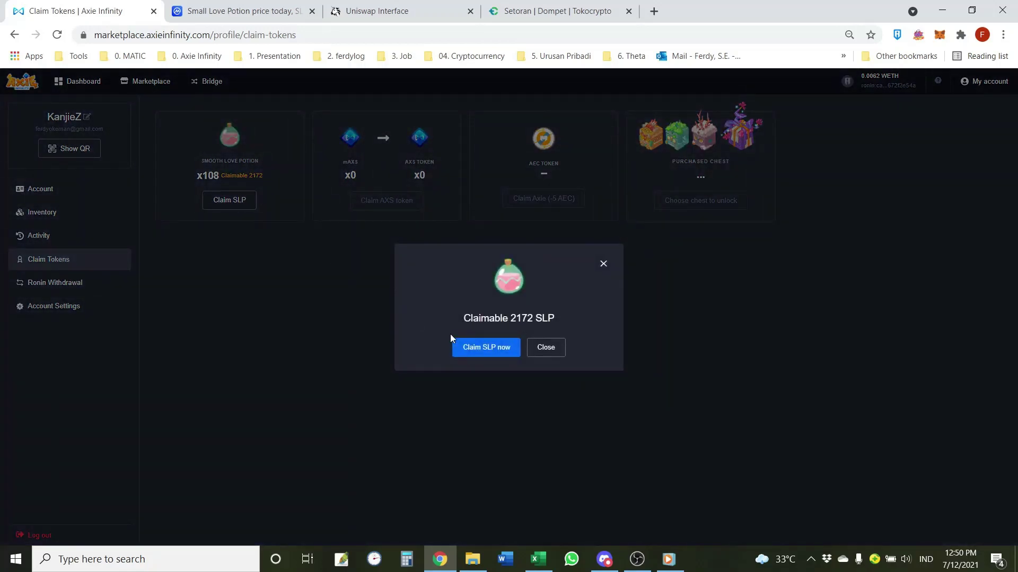
left_click(461, 348)
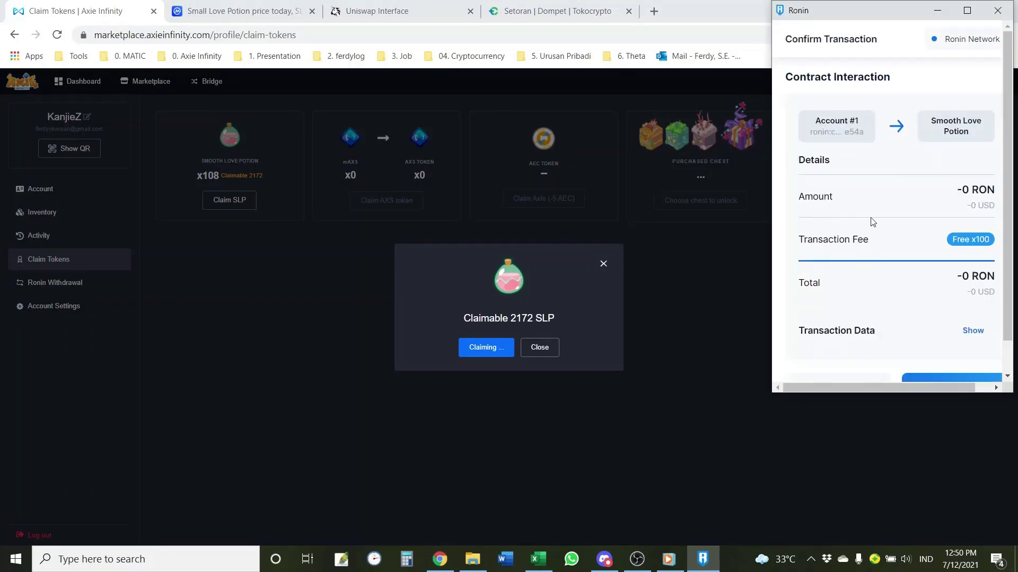
scroll(920, 297, "down", 2)
left_click(952, 354)
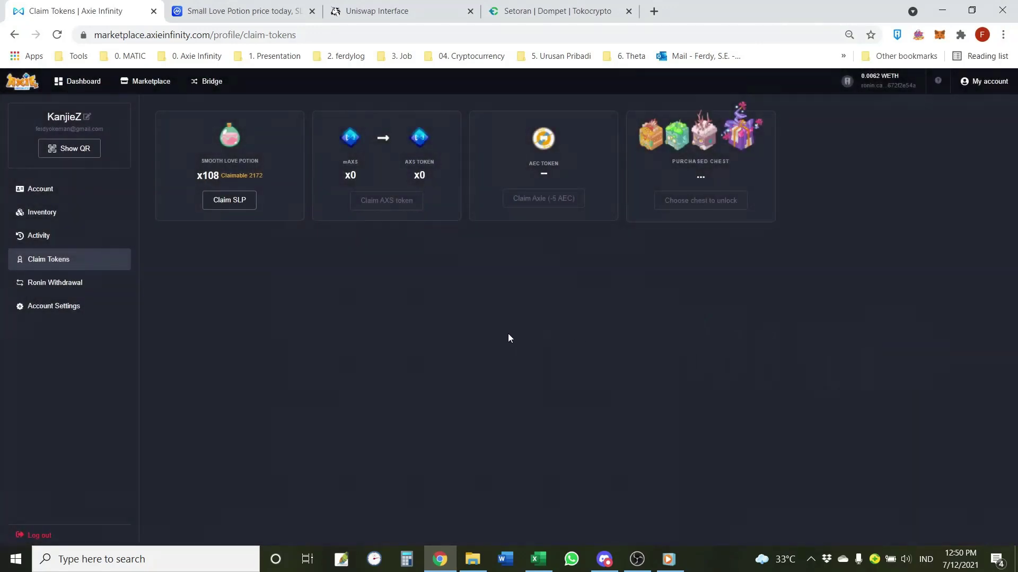
left_click(67, 215)
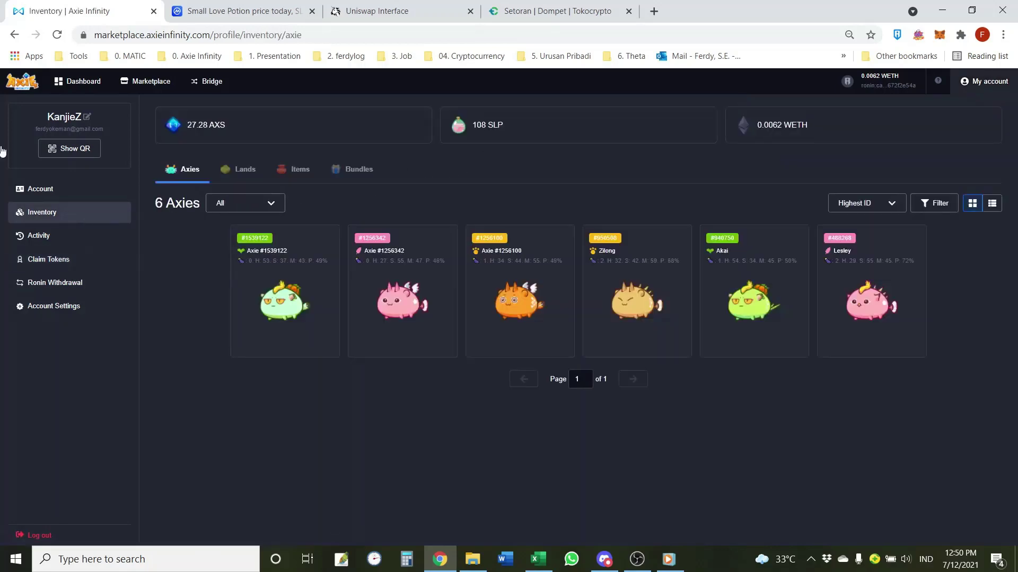
Reload the inventory and check Ronin's Activities until the SLP balance reads 2280
left_click(56, 35)
left_click(896, 35)
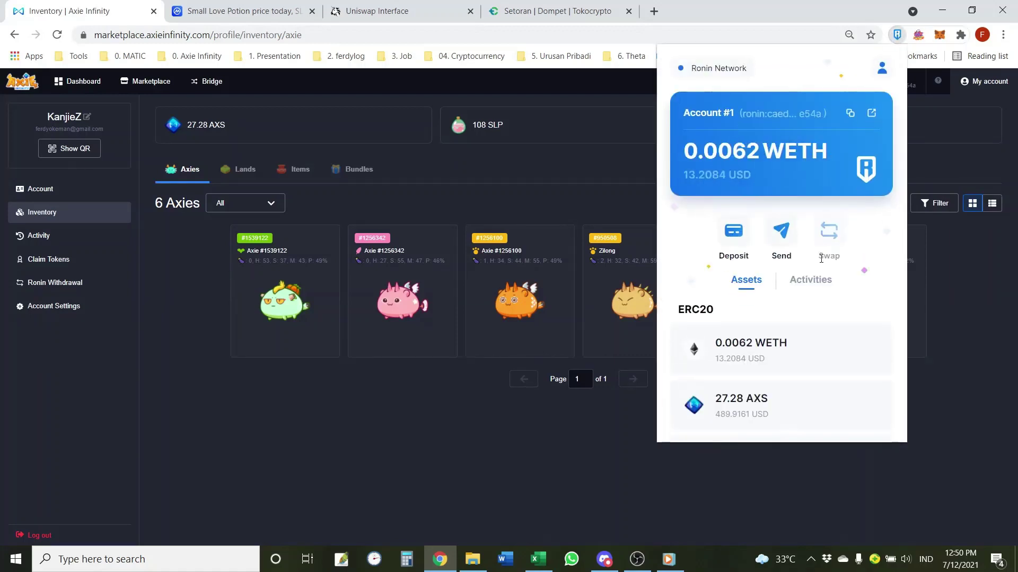
left_click(817, 282)
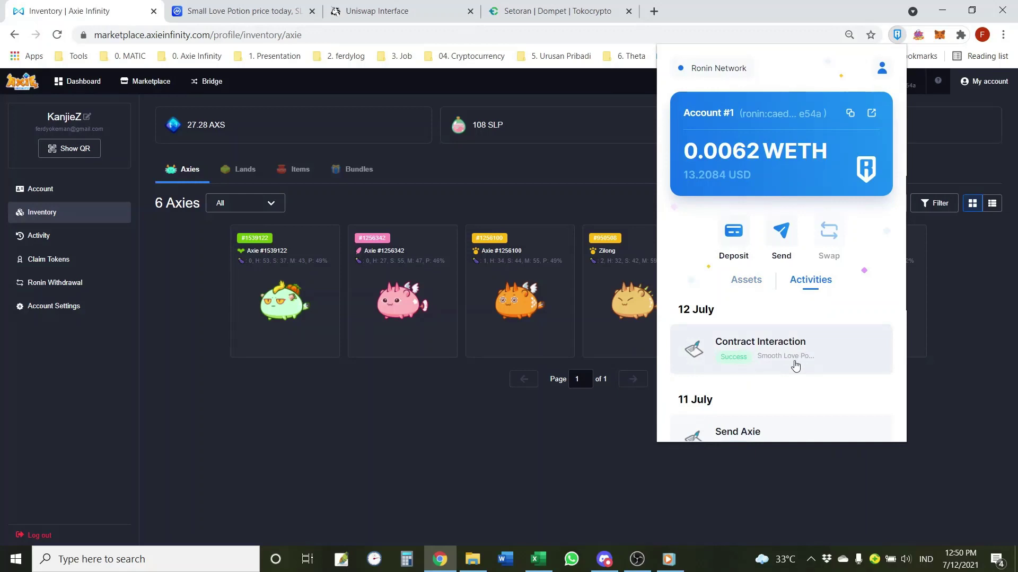
left_click(461, 408)
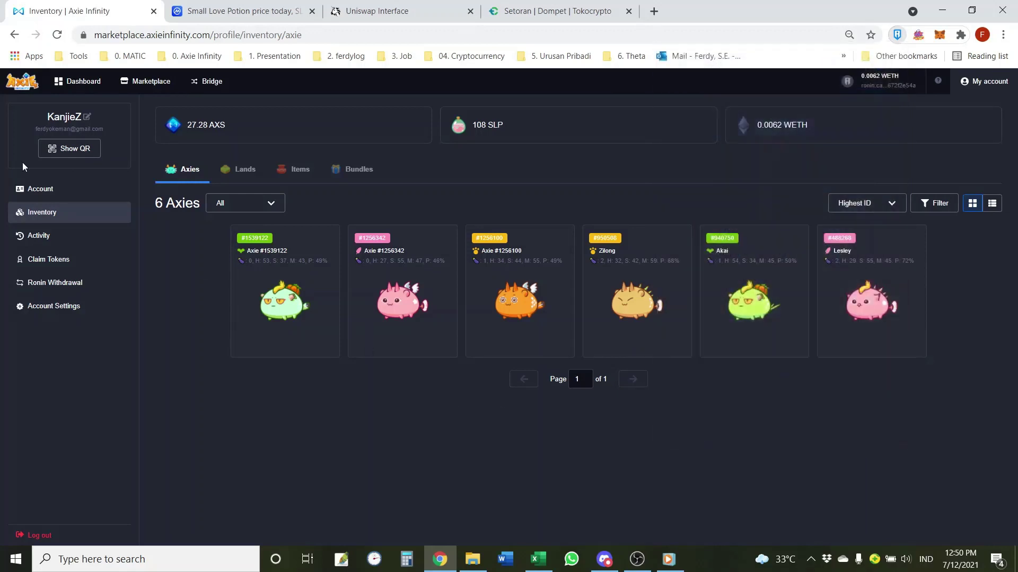
left_click(54, 34)
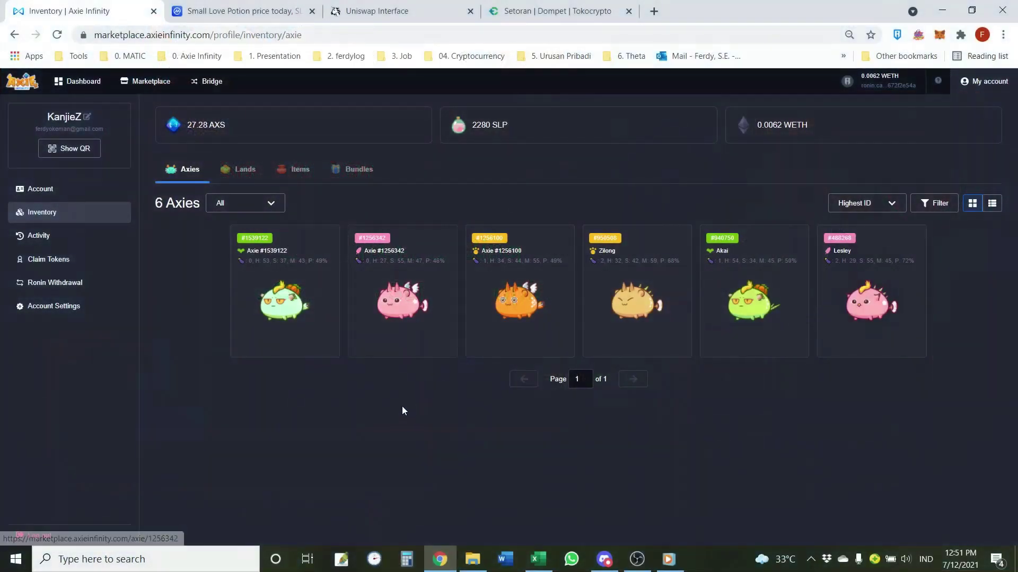
Bring the Excel workbook forward and look over the ABC Breeding Method diagram
left_click(537, 561)
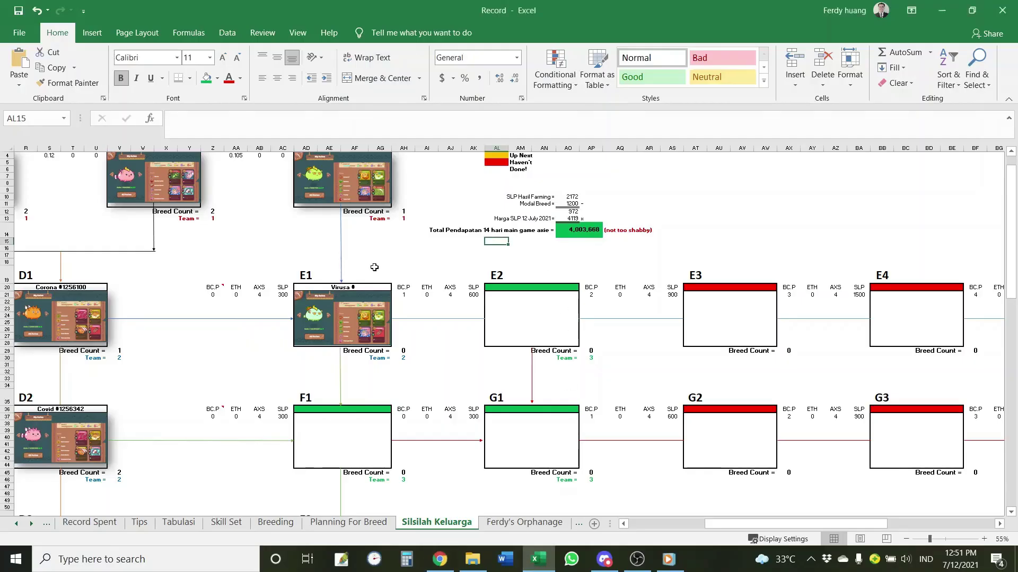
left_click(341, 273)
left_click(397, 260)
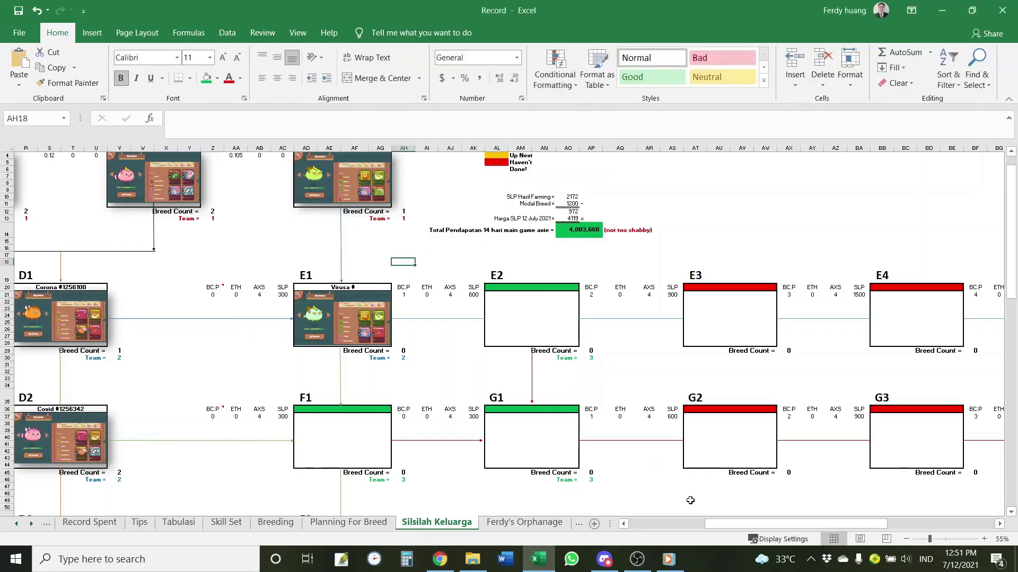
left_click_drag(713, 525, 597, 543)
left_click(134, 314)
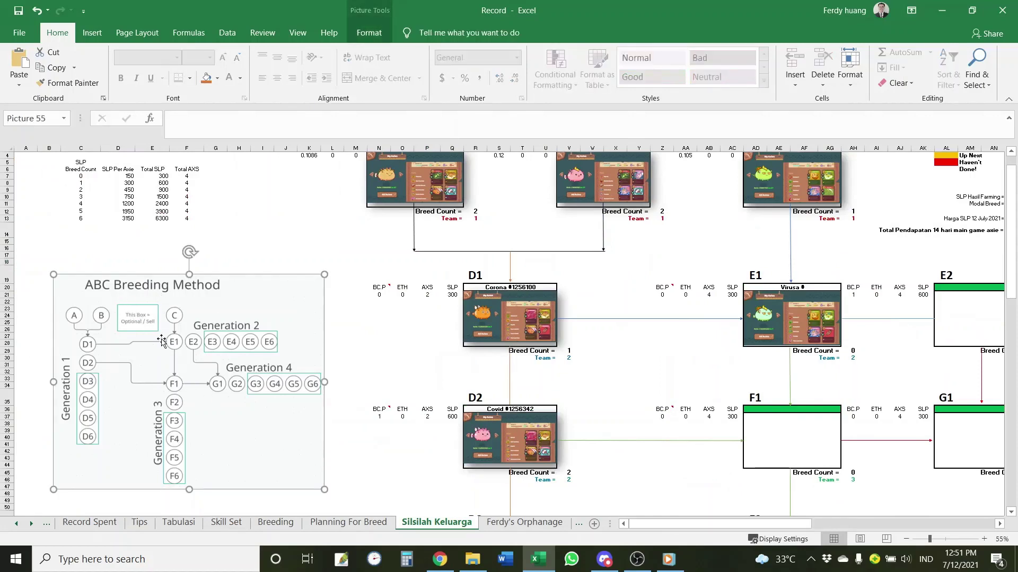
left_click(703, 248)
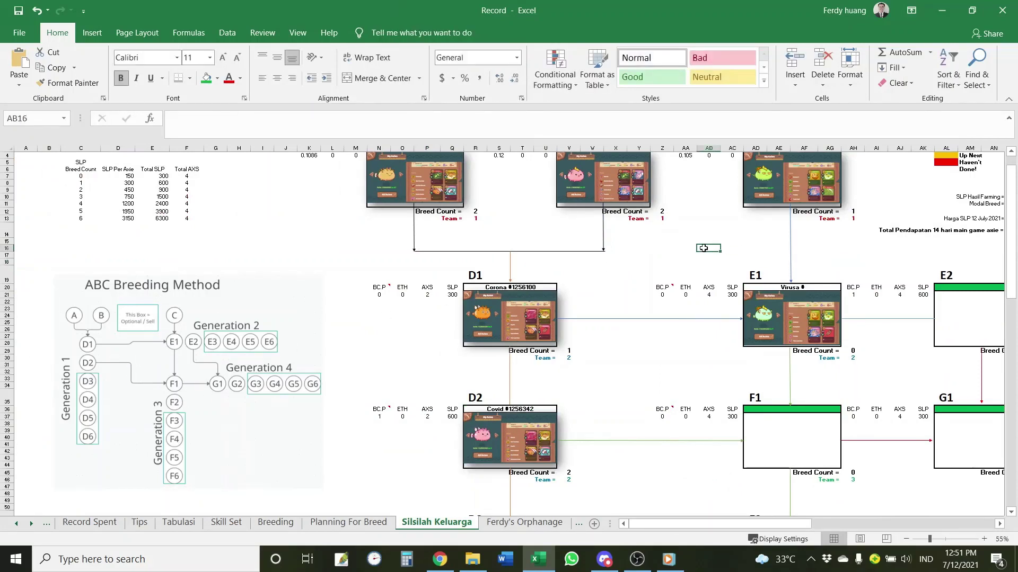
Confirm the breeding cost formula in the income summary, now giving 1200
key("Right")
key("Right")
key("Right")
key("Right")
key("Right")
key("Right")
key("Right")
key("Right")
key("Right")
key("Right")
key("Right")
key("Right")
key("Right")
key("Right")
key("Right")
key("Right")
key("Right")
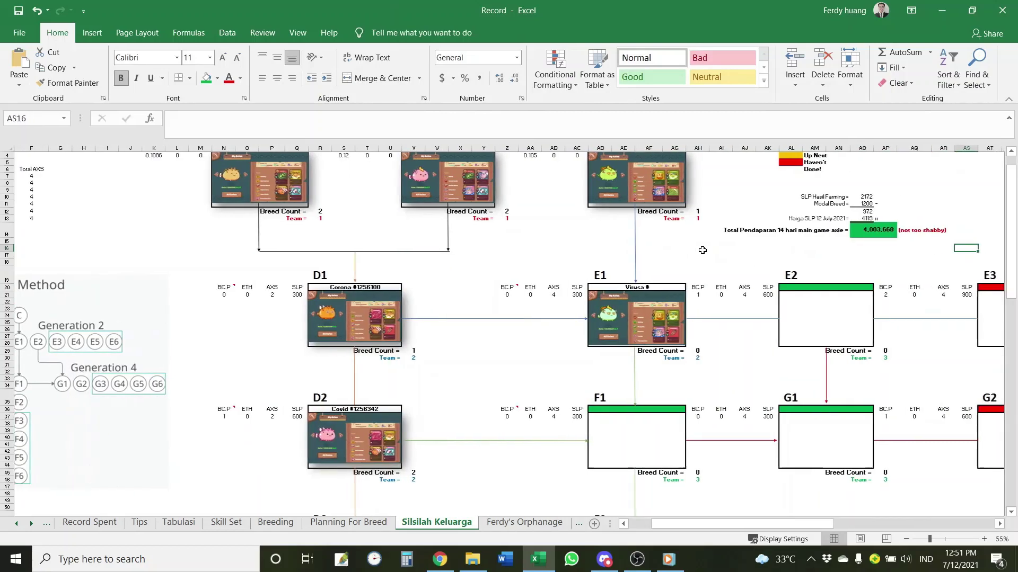
key("Right")
key("Right")
key("Left")
key("Left")
key("Left")
key("Up")
key("Up")
key("Up")
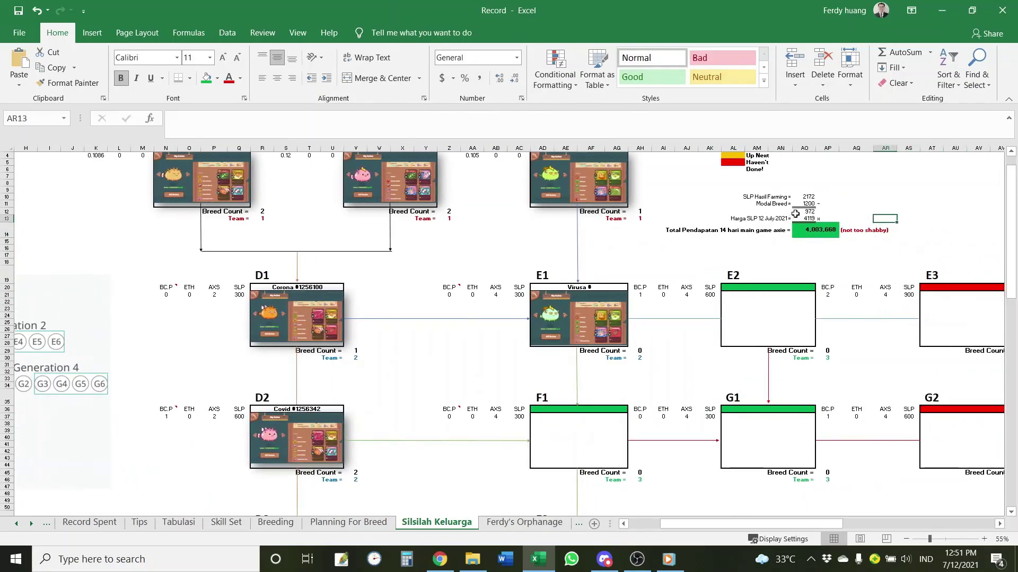
left_click(795, 214)
key("Up")
left_click(303, 116)
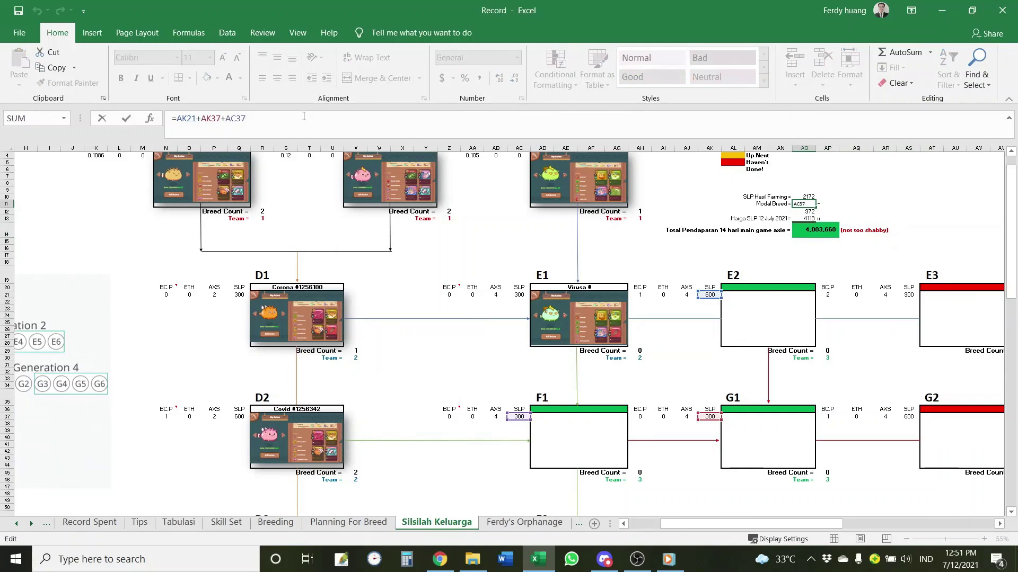
key("Return")
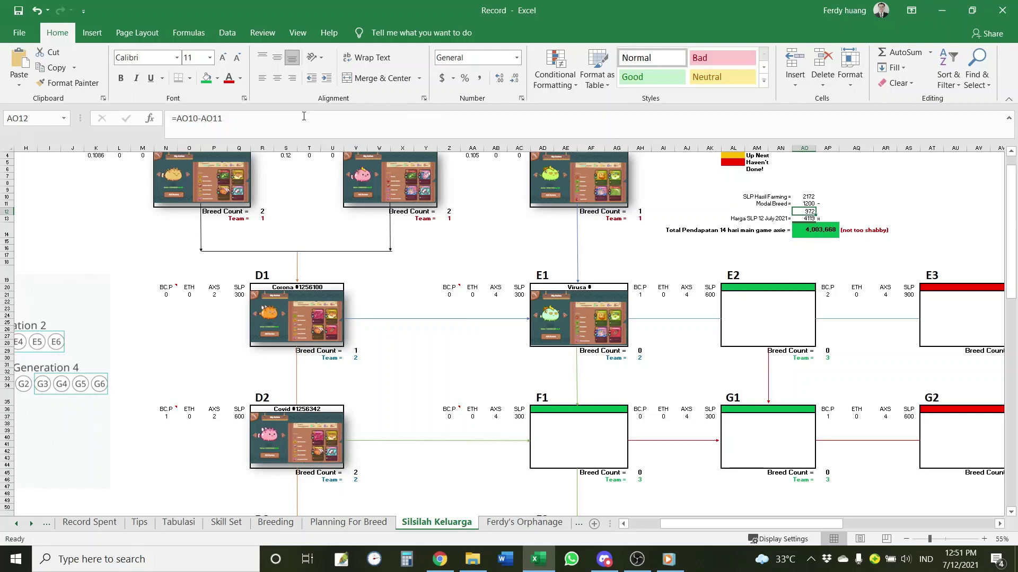
Review the SLP price, remaining SLP and total income formulas below it
key("Down")
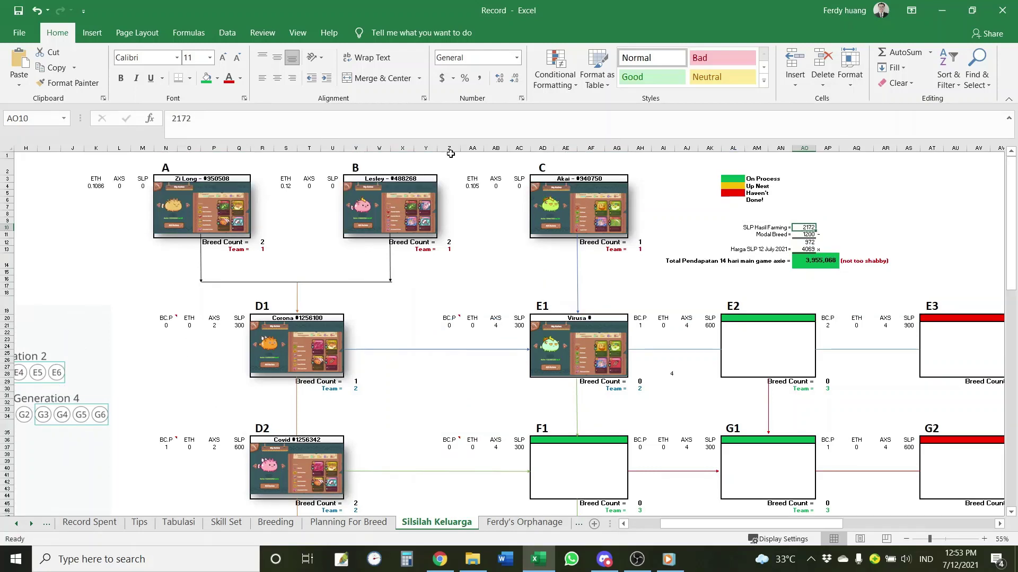
key("Down")
key("Down")
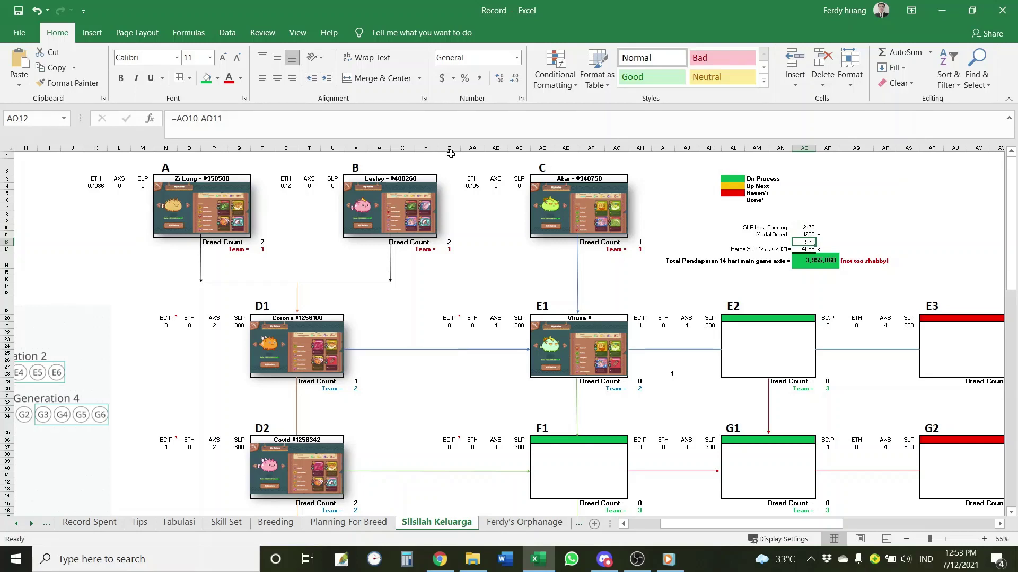
key("Down")
key("Down")
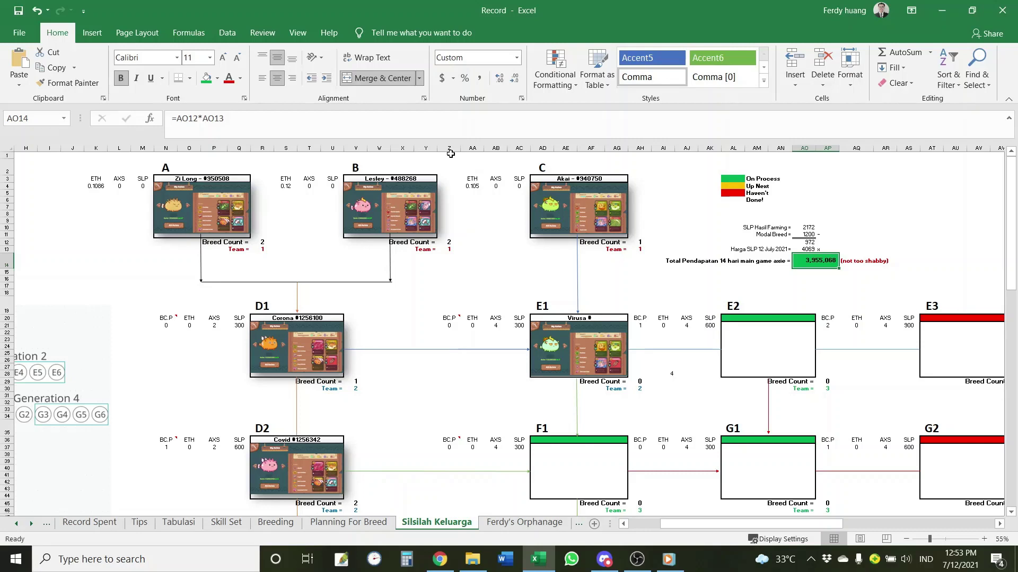
key("Down")
key("Down")
key("Down")
key("Down")
key("Down")
key("Down")
key("Down")
key("Down")
key("Down")
key("Down")
key("Down")
key("Down")
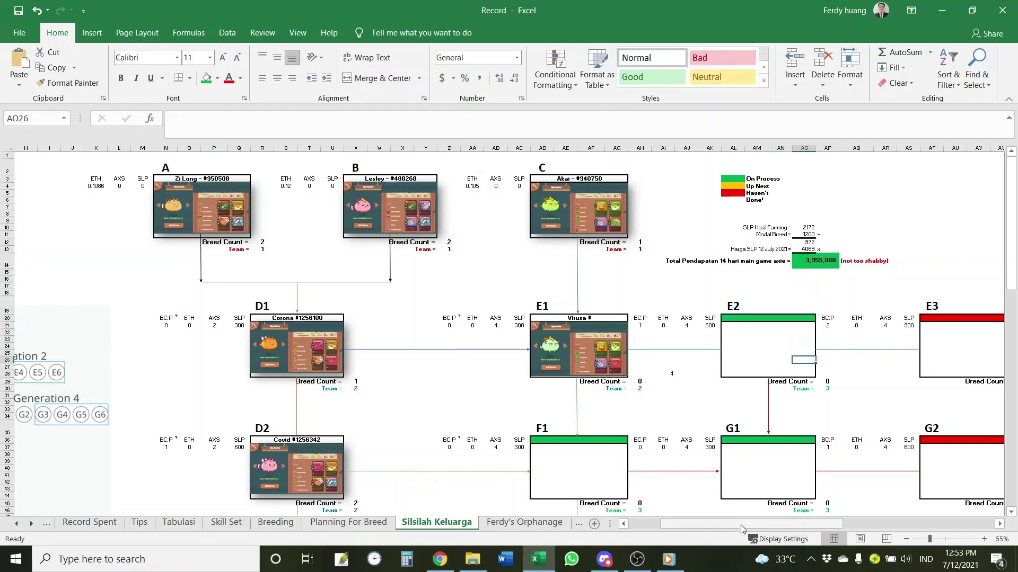
left_click_drag(739, 525, 769, 527)
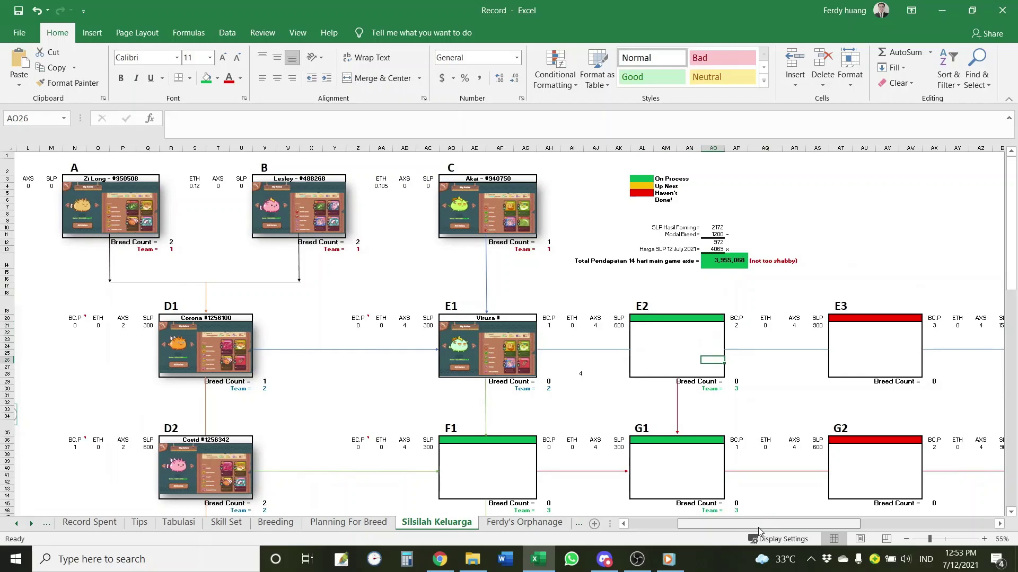
Check the Akai, D1 and E1 pictures and cells AK21/AJ21, then return to the Axie inventory
left_click(469, 189)
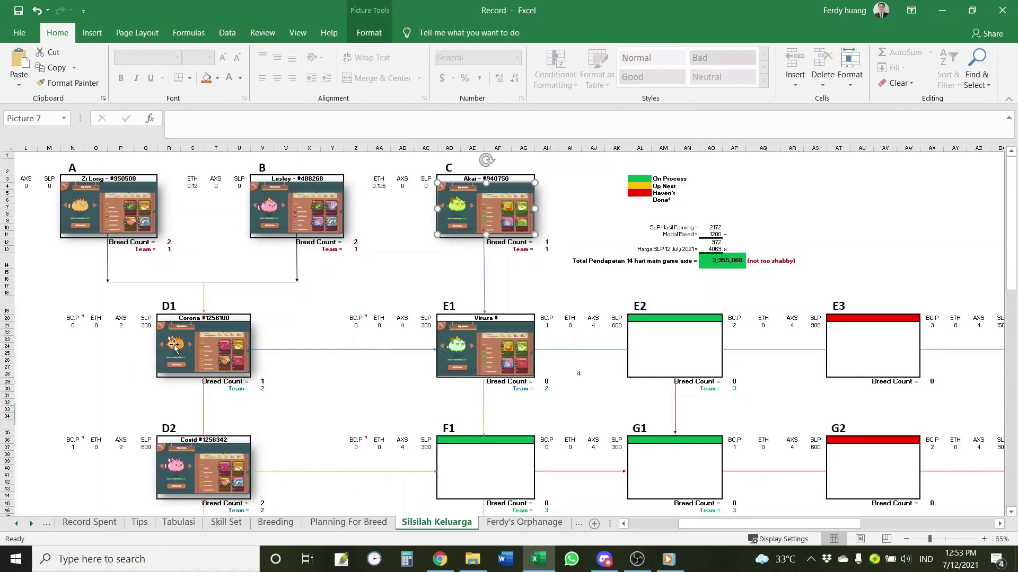
left_click(175, 347)
left_click(456, 346)
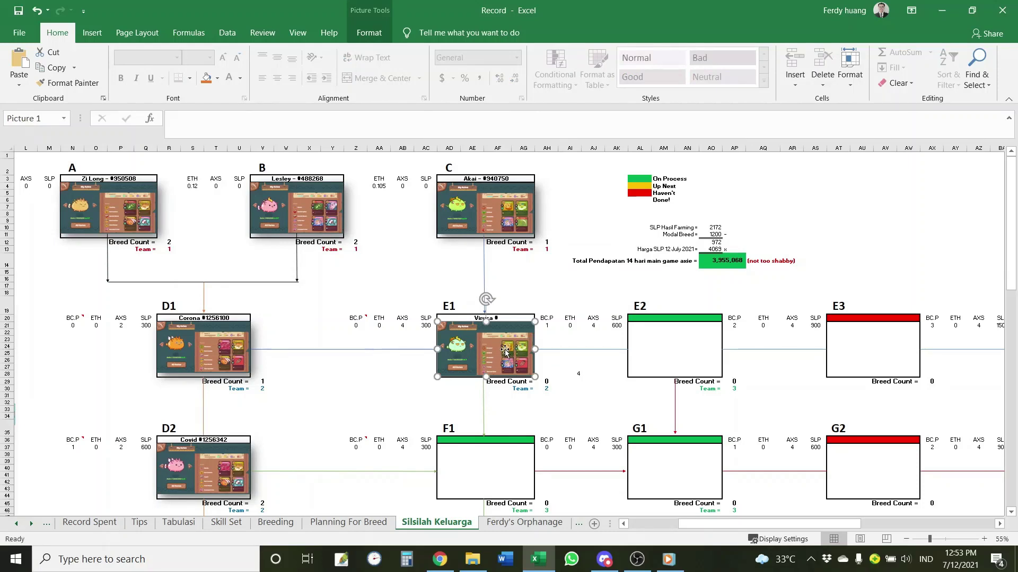
left_click(478, 205)
left_click(185, 359)
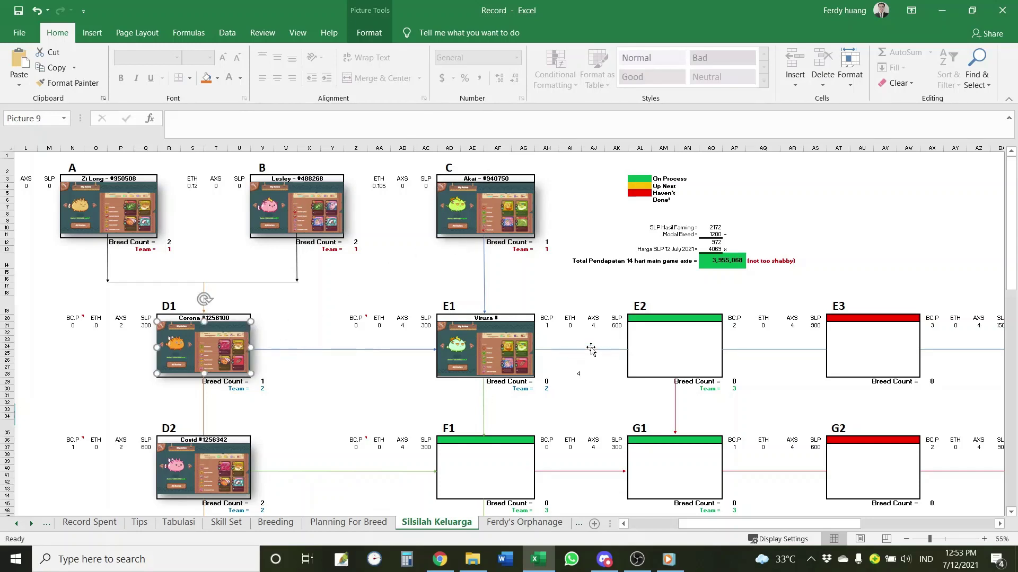
left_click(619, 326)
left_click(591, 326)
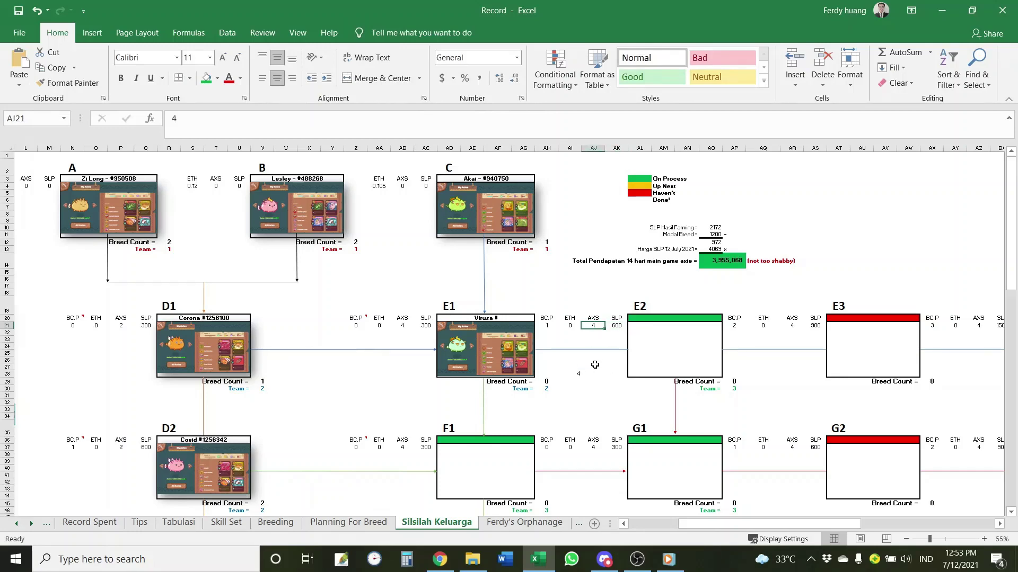
left_click(439, 559)
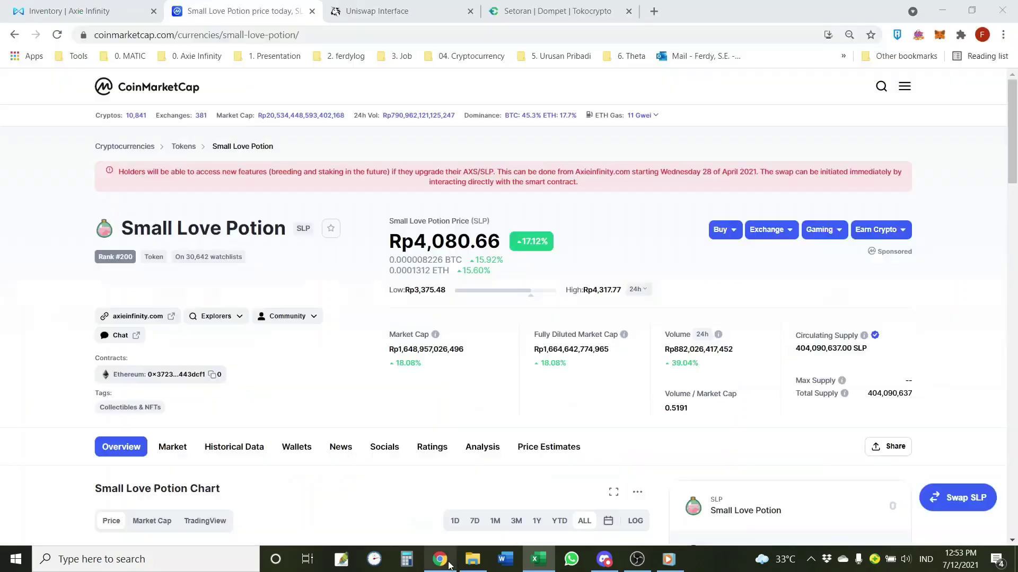
left_click(152, 10)
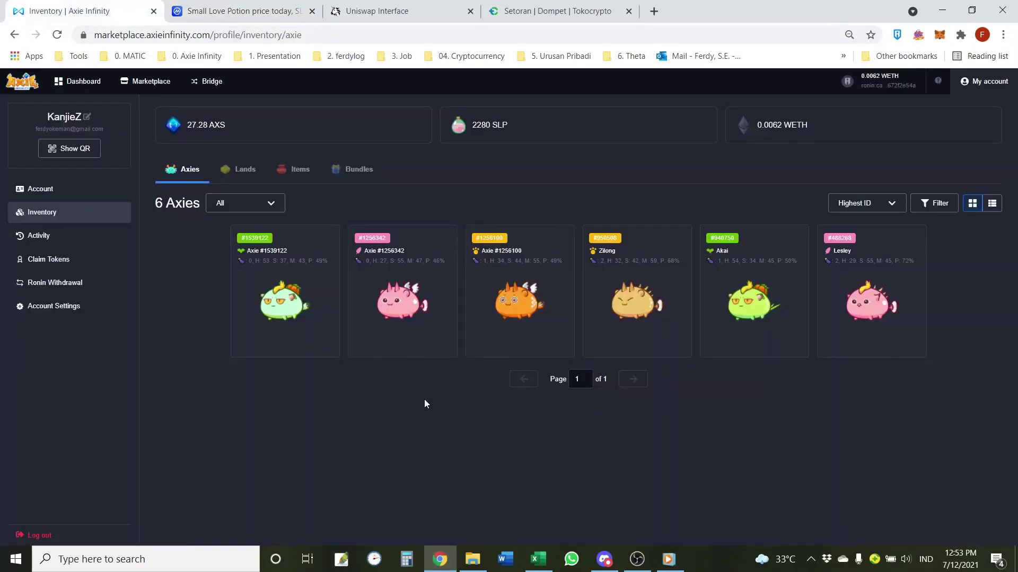
Open Akai's detail page and start breeding, briefly checking the Record workbook
left_click(749, 313)
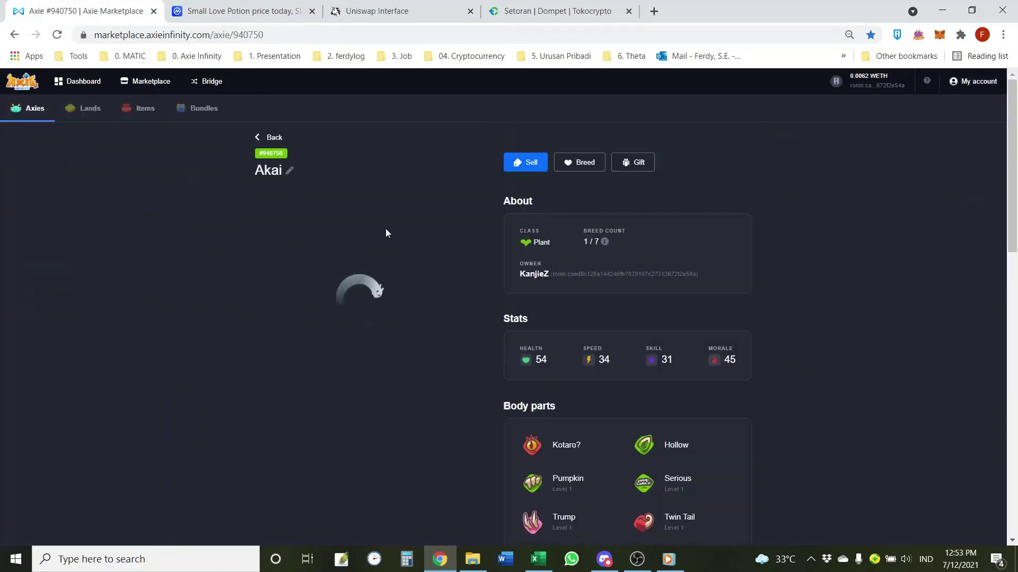
left_click(631, 163)
left_click(603, 250)
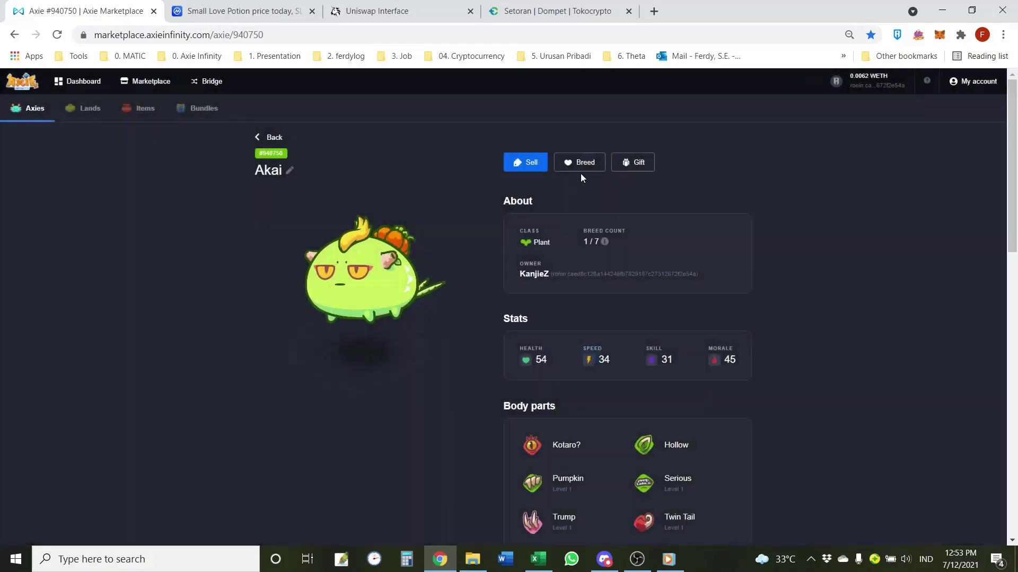
left_click(577, 165)
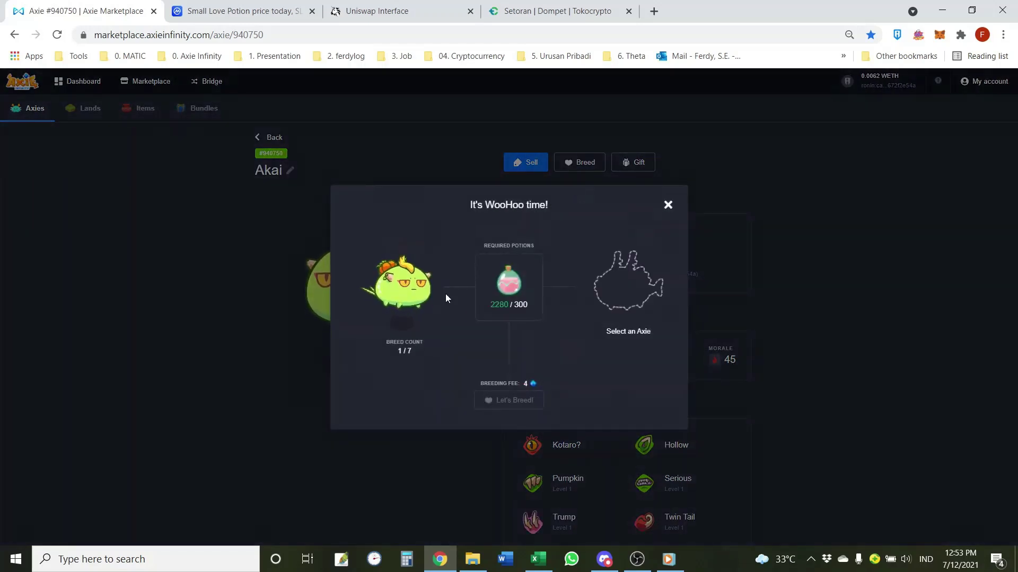
left_click(542, 563)
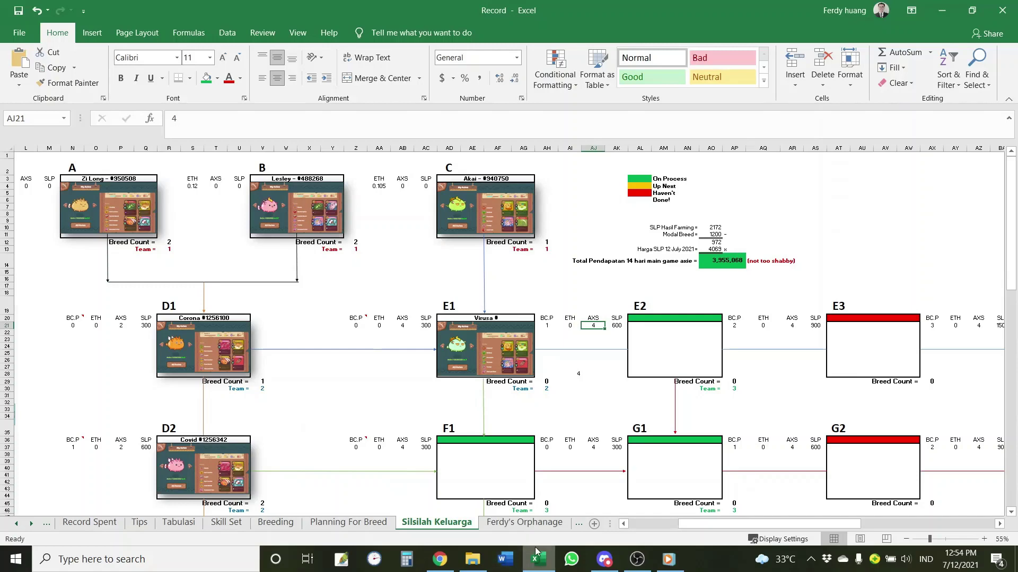
left_click(439, 559)
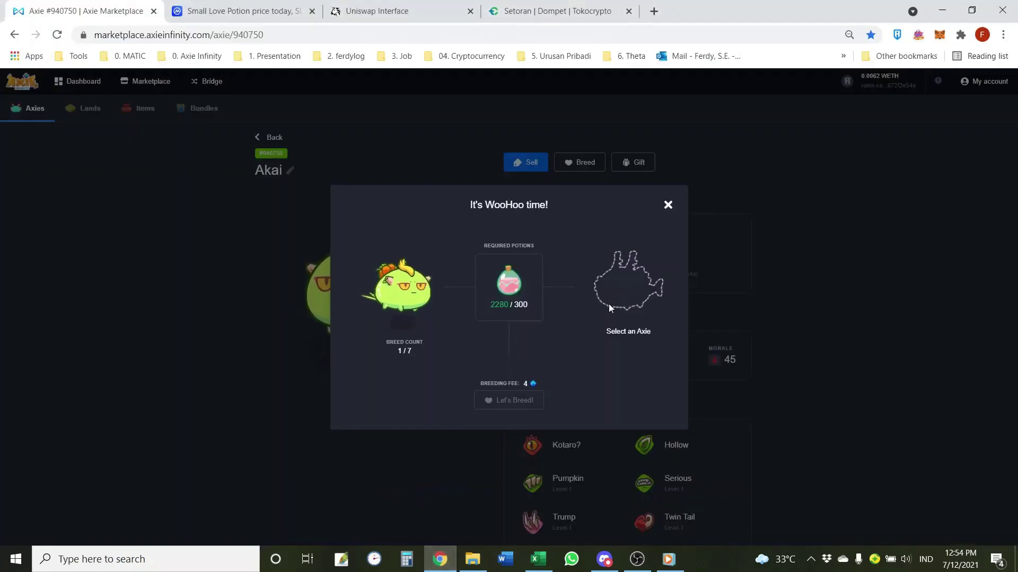
Pair Akai with Axie #1256100 for 600 SLP, approve in Ronin, and open Activities
left_click(609, 306)
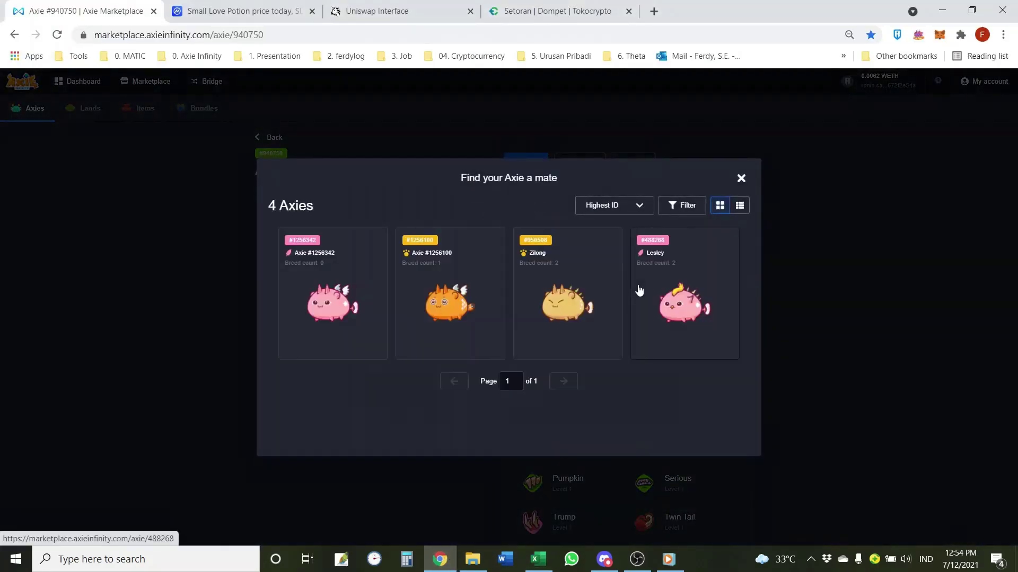
left_click(442, 303)
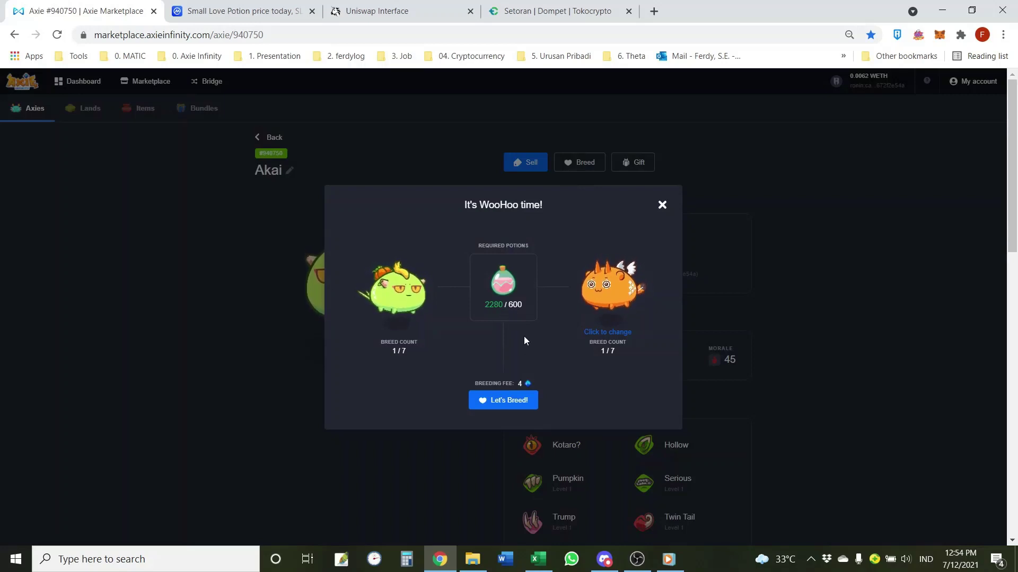
left_click(519, 401)
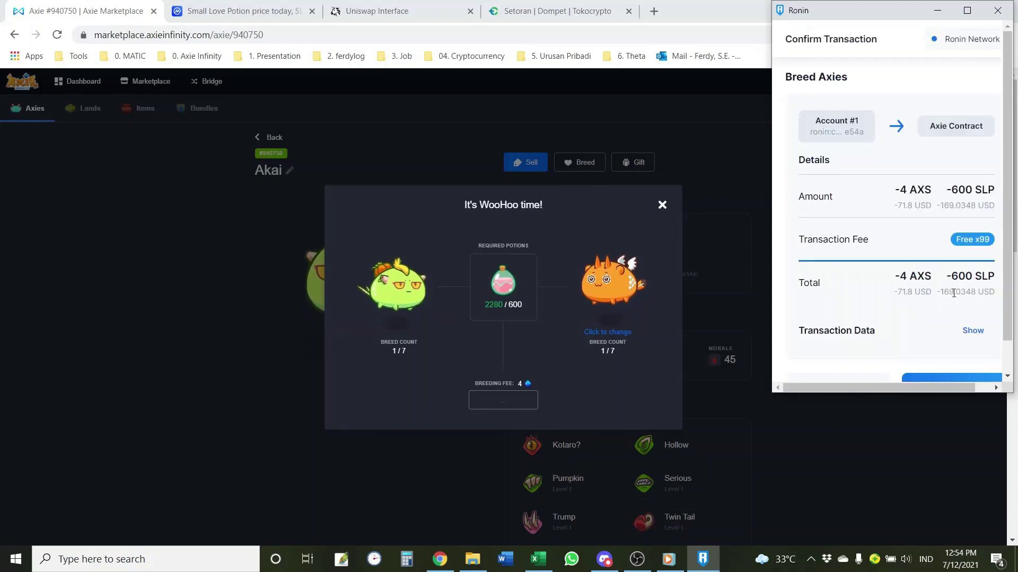
scroll(955, 306, "down", 1)
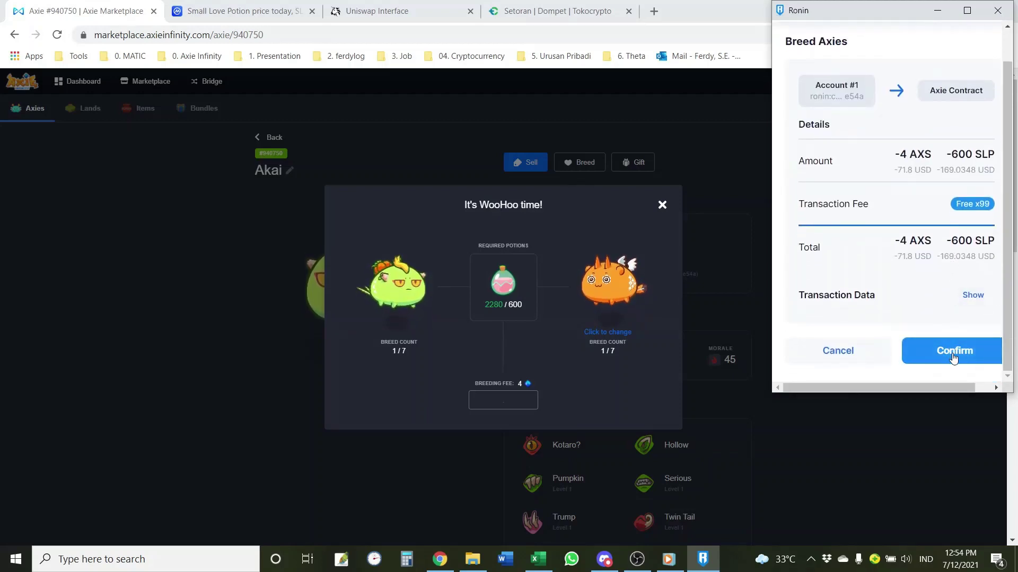
left_click(954, 356)
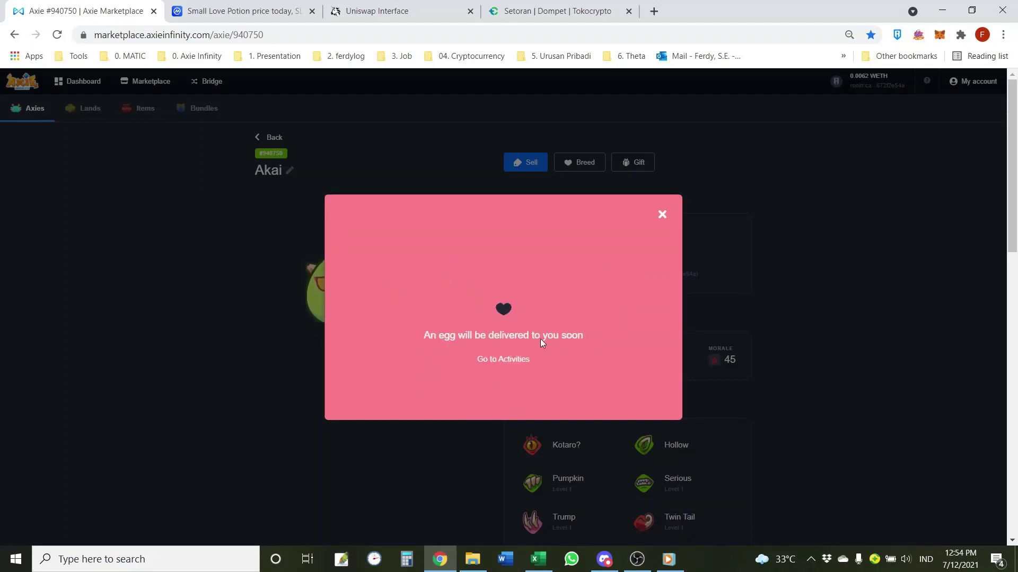
left_click(519, 366)
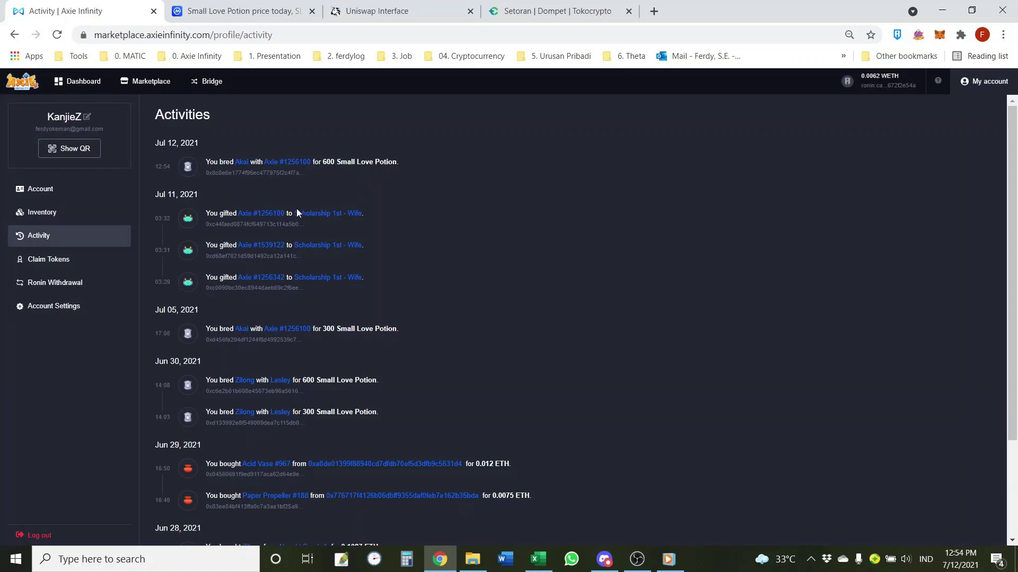
Reload the inventory and check Ronin's Activities until 8 Axies, 19.28 AXS and 1380 SLP show
left_click(37, 214)
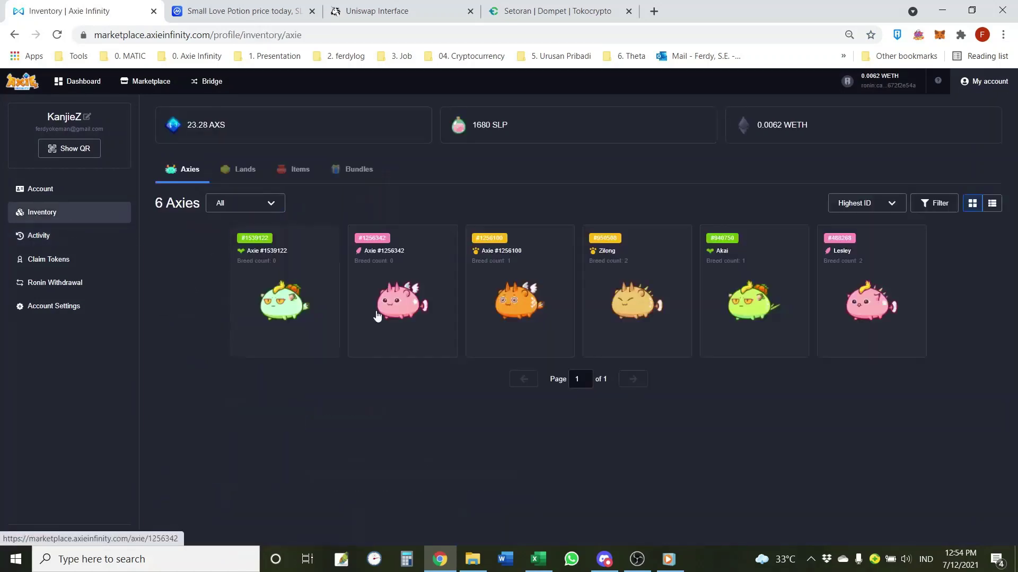
left_click(57, 35)
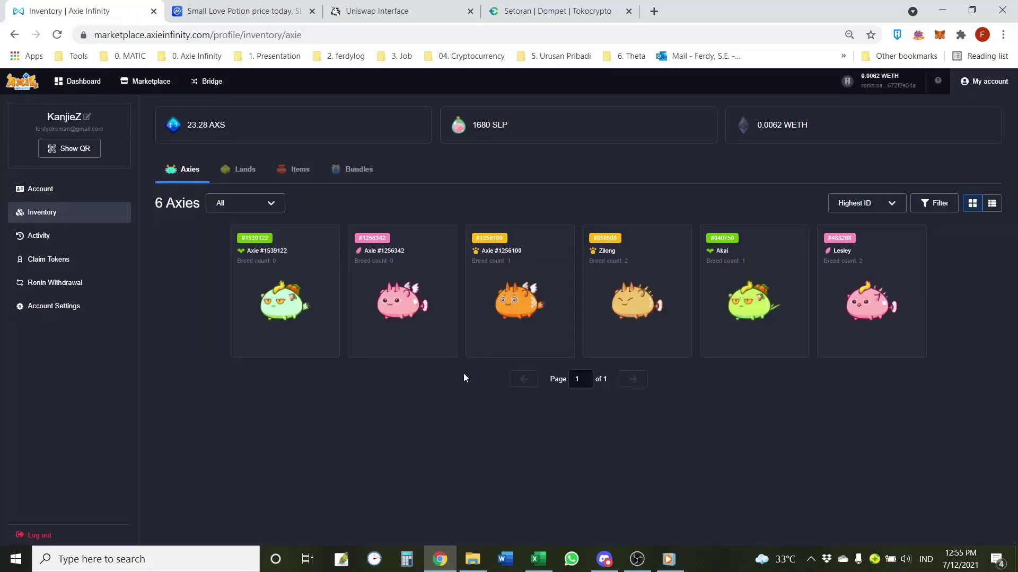
left_click(898, 35)
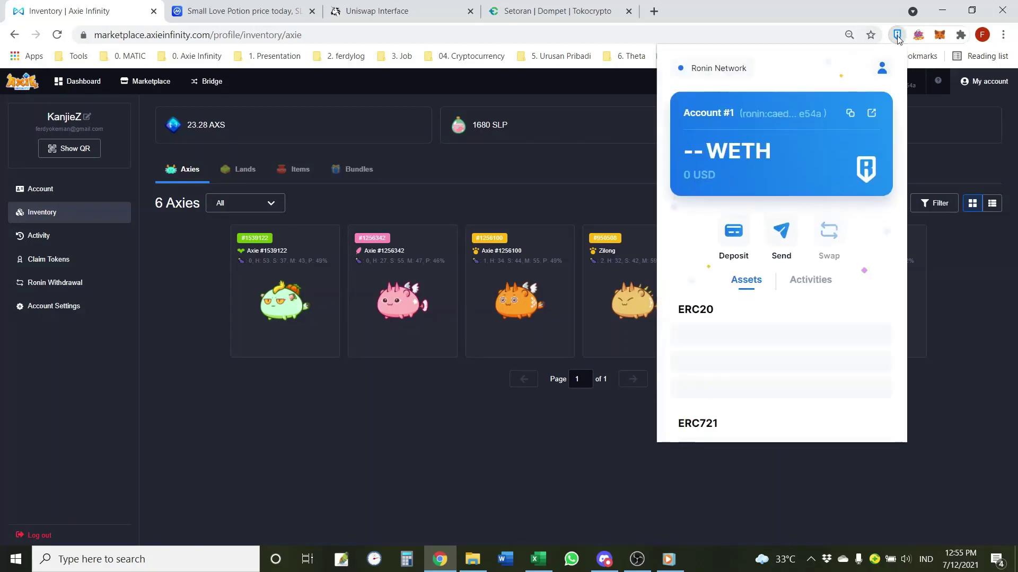
left_click(815, 281)
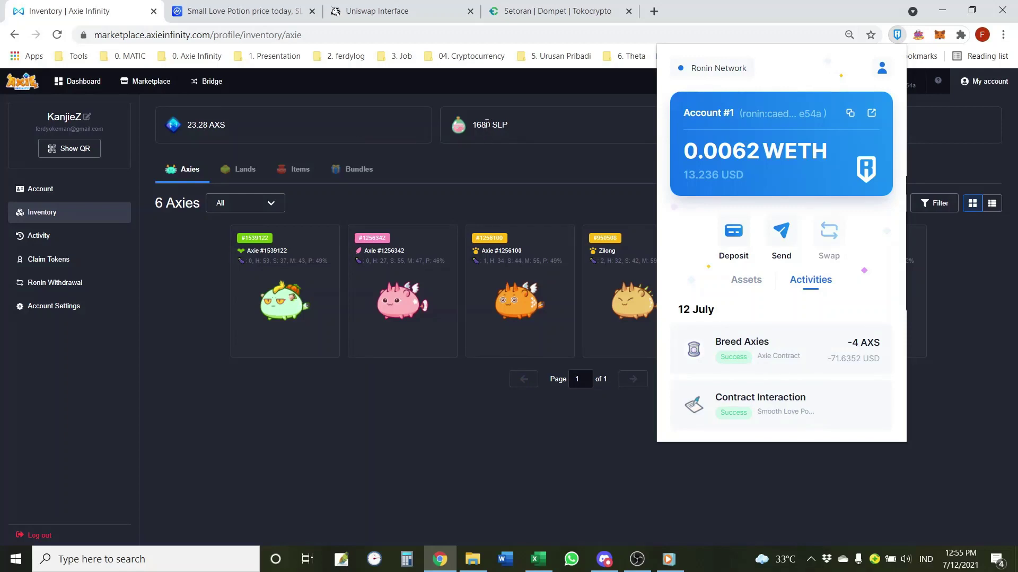
left_click(485, 432)
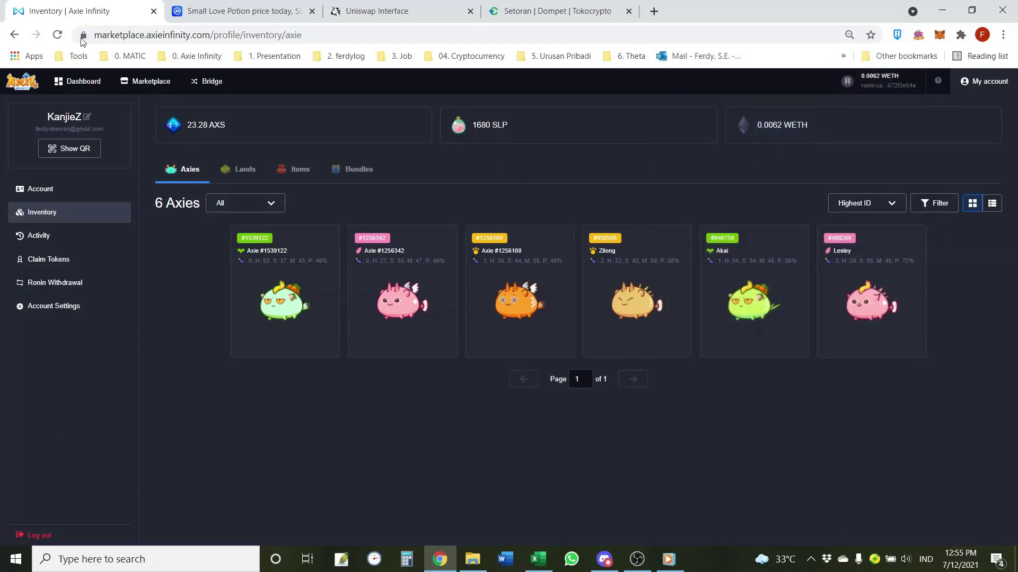
left_click(57, 35)
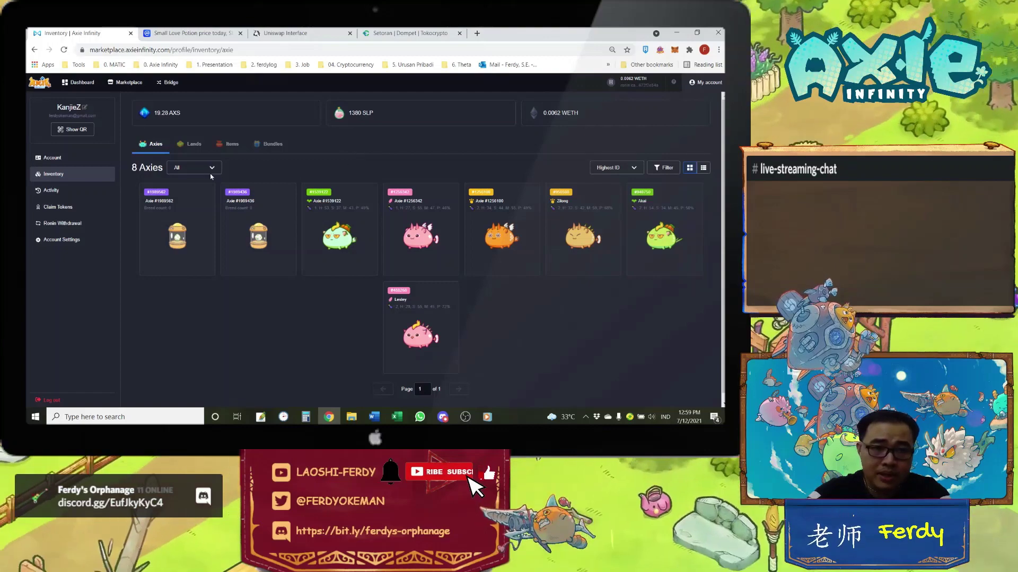
From Account, choose Withdraw from Ronin and switch to the Ronin Bridge withdrawal tab
left_click(58, 158)
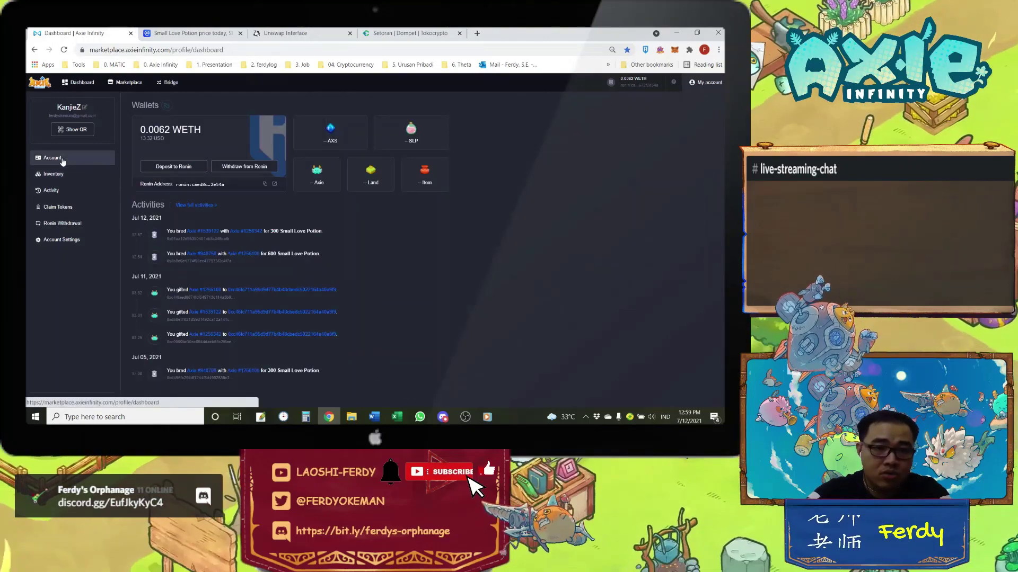
left_click(242, 168)
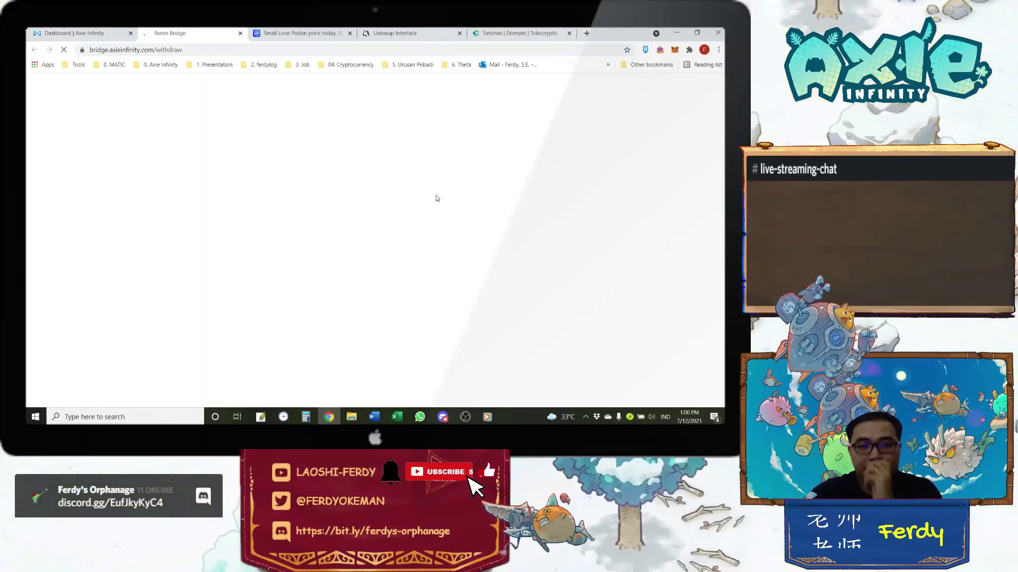
key("ctrl+Page_Up")
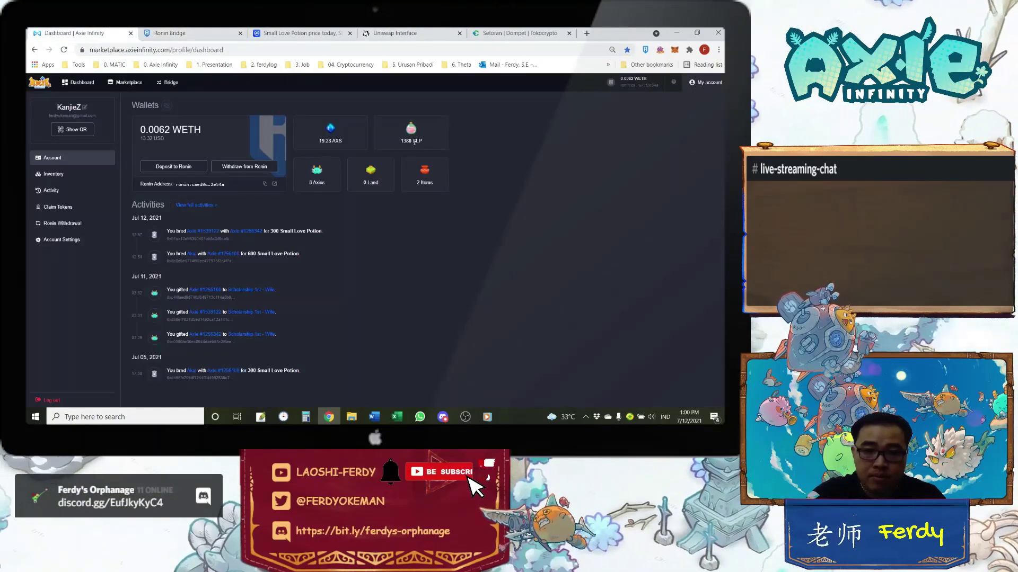
left_click(202, 32)
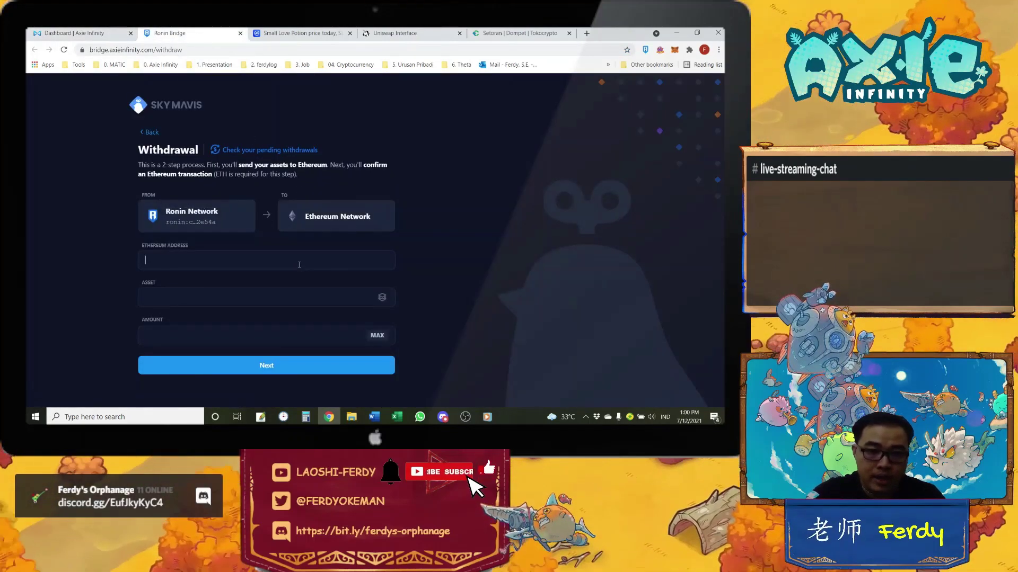
Copy the account's full Ethereum address from MetaMask's account details
left_click(673, 50)
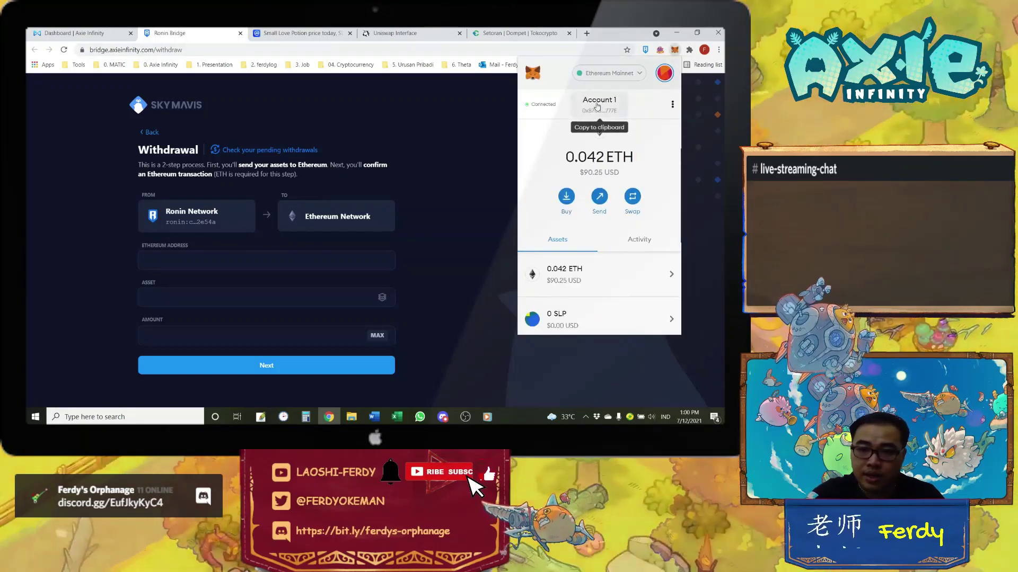
left_click(672, 104)
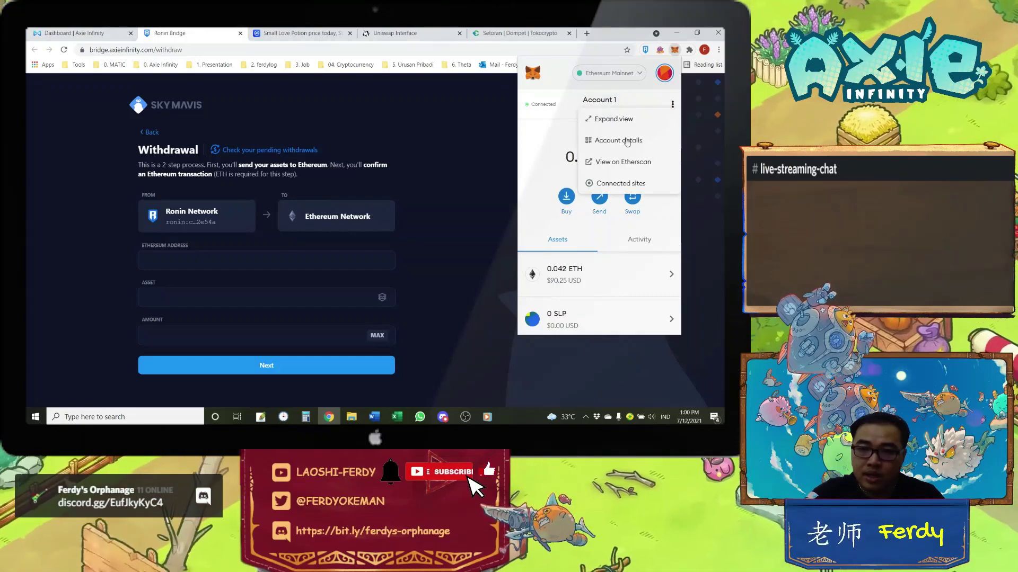
left_click(604, 140)
left_click(606, 205)
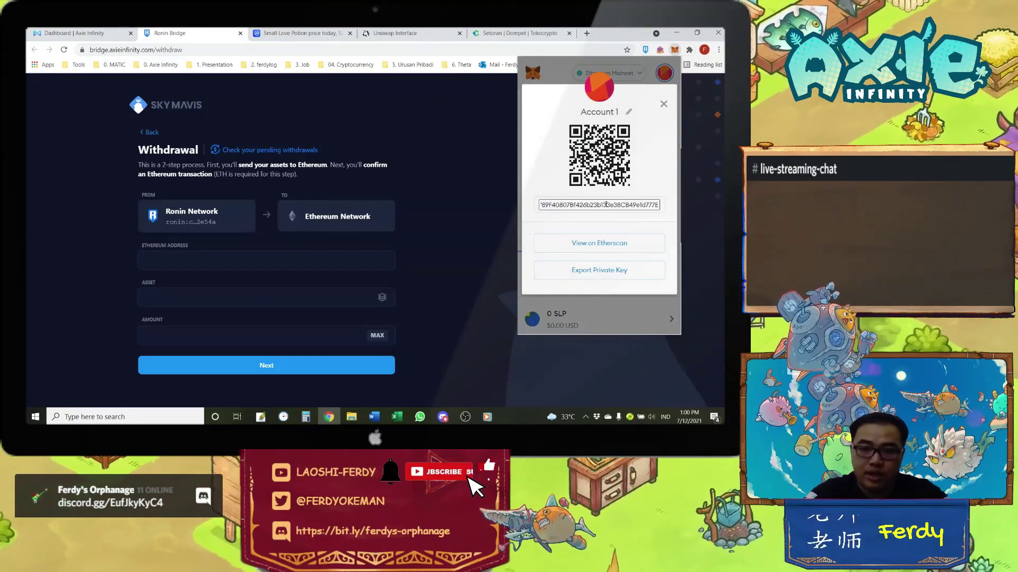
left_click(606, 204)
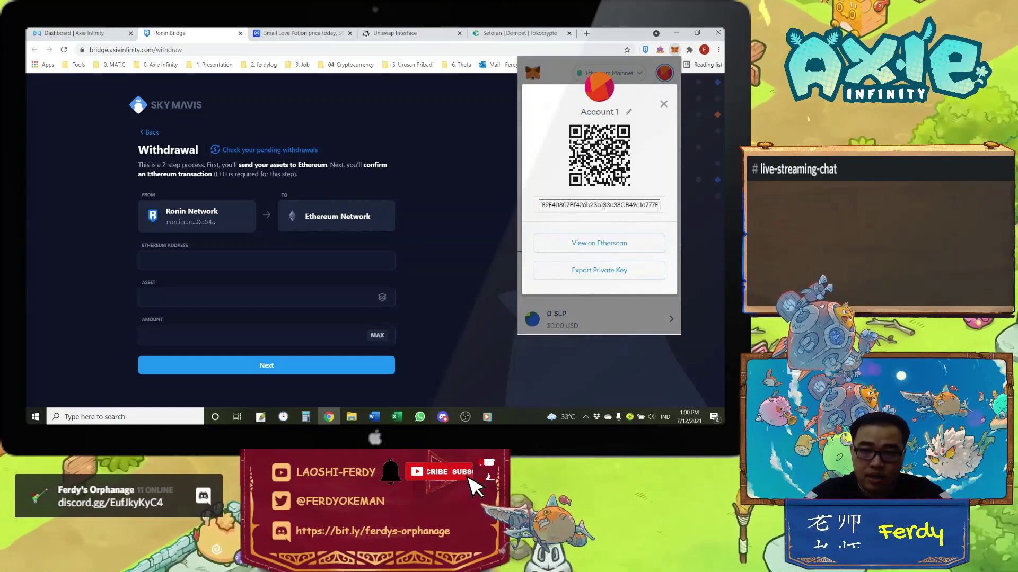
left_click(603, 206)
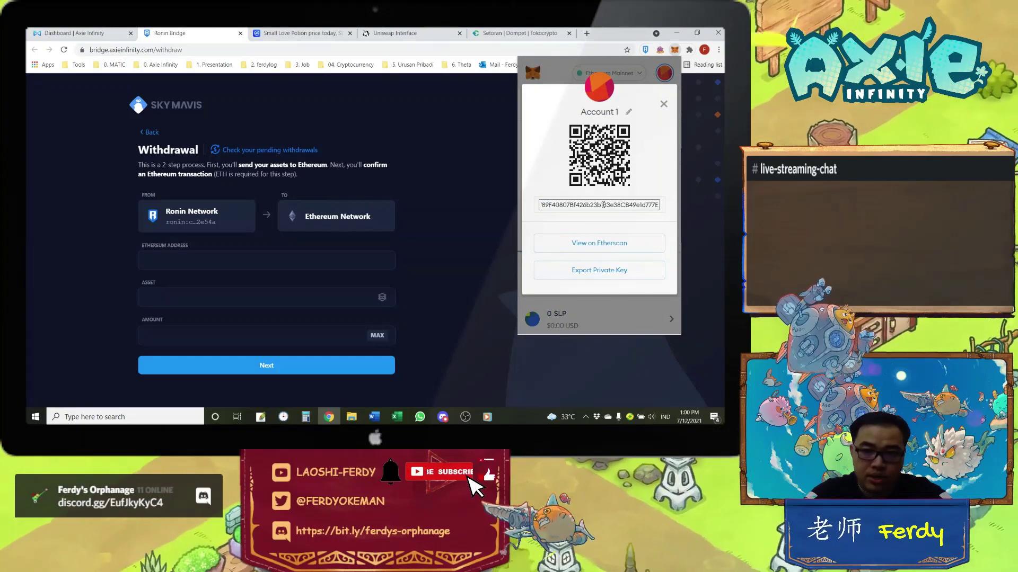
left_click(605, 204)
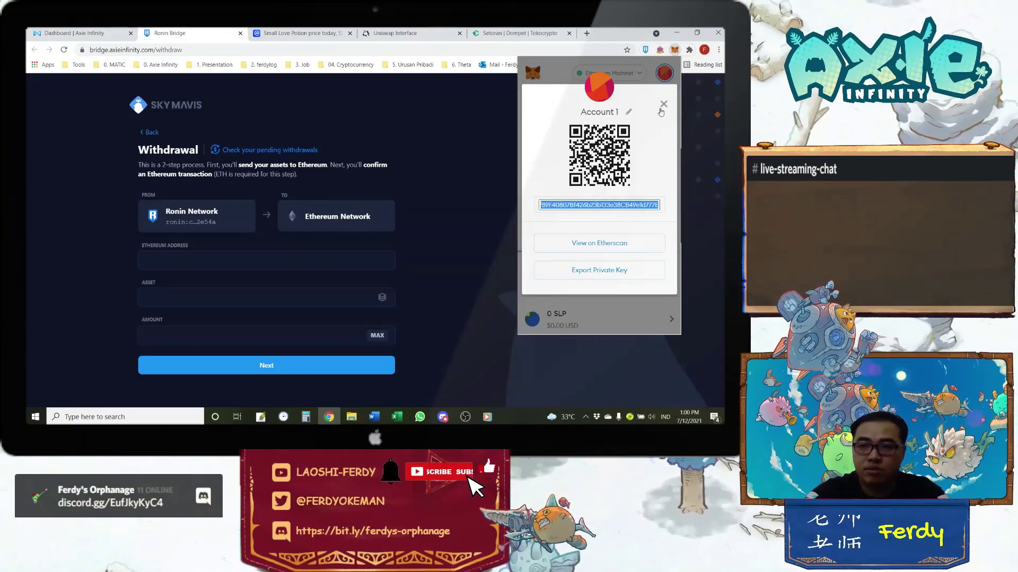
left_click(662, 106)
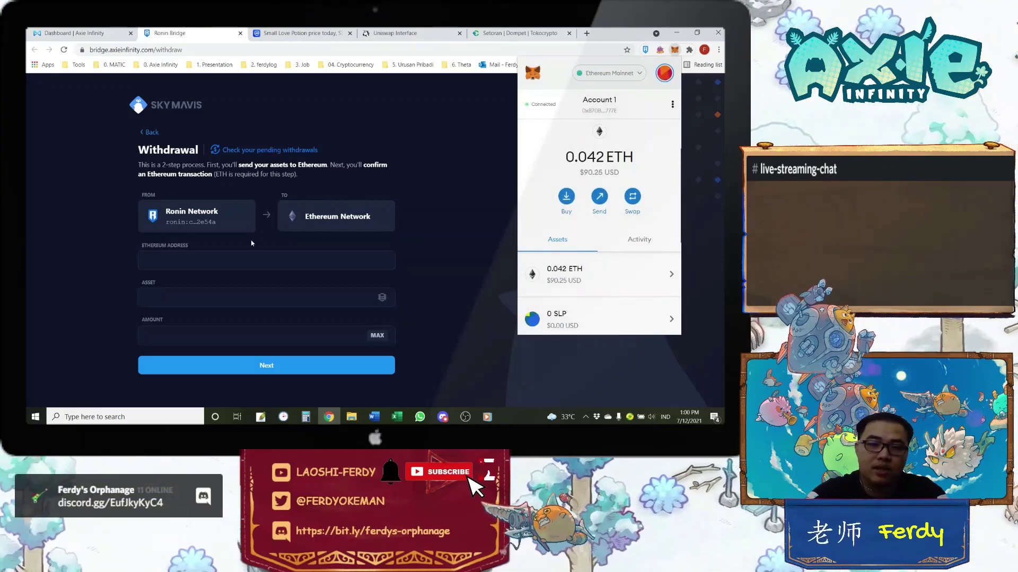
Paste the address into the Ethereum Address field and select SLP as the asset
left_click(217, 260)
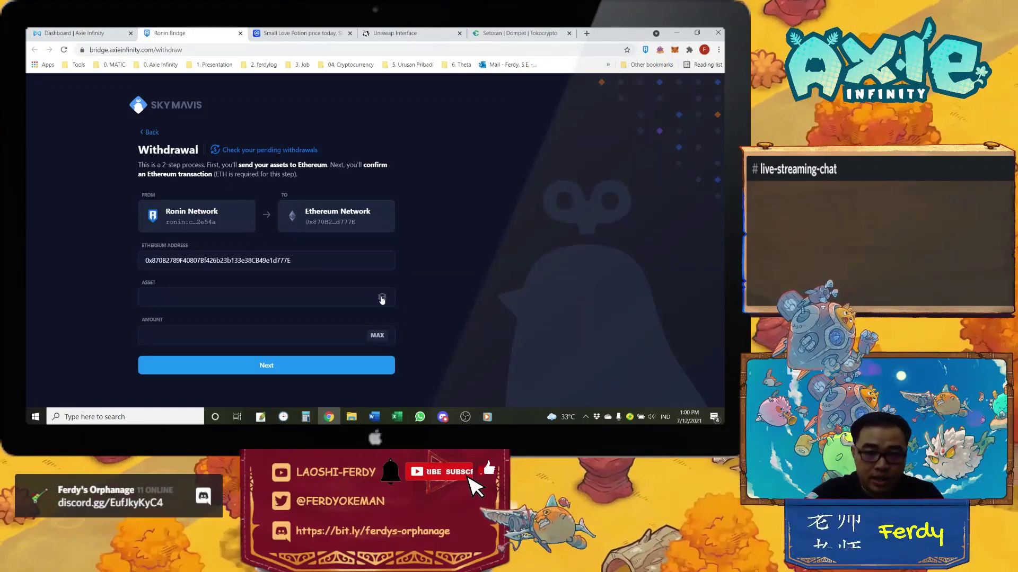
left_click(384, 295)
left_click(320, 249)
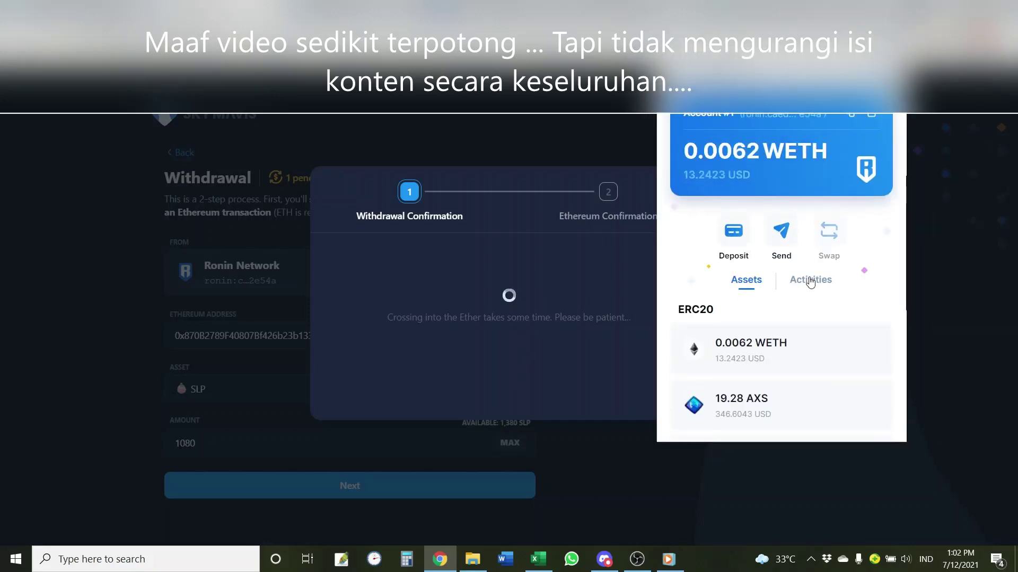
Review the Ronin wallet's recent activity and token balances, then close it
left_click(810, 281)
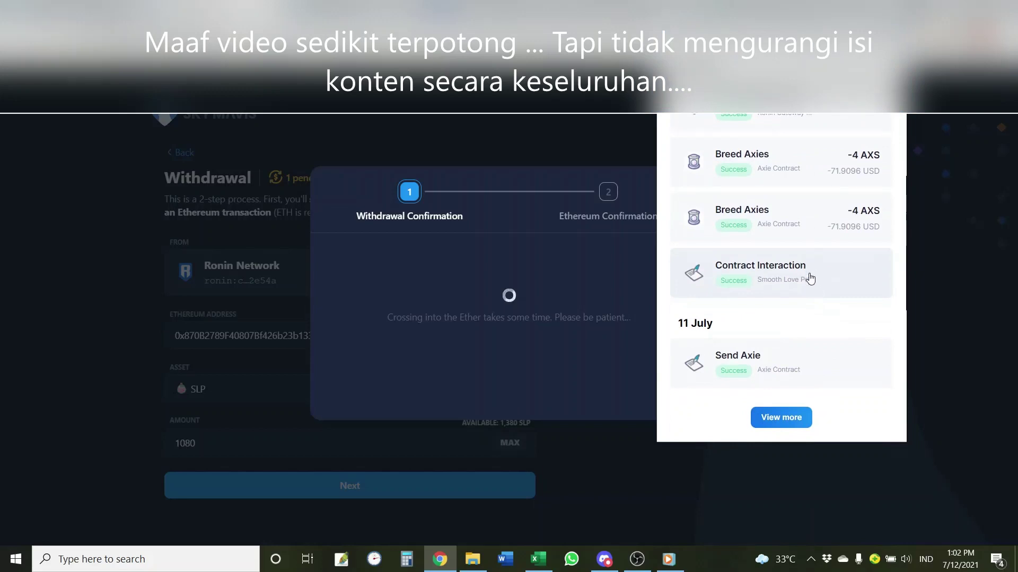
scroll(812, 287, "up", 1)
scroll(812, 276, "up", 4)
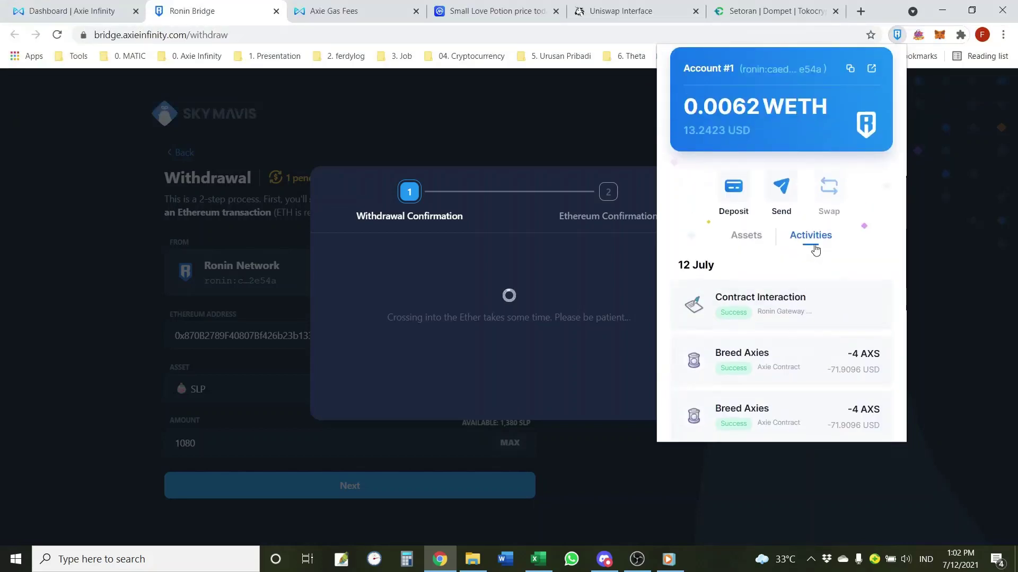
scroll(816, 202, "down", 2)
scroll(817, 191, "up", 2)
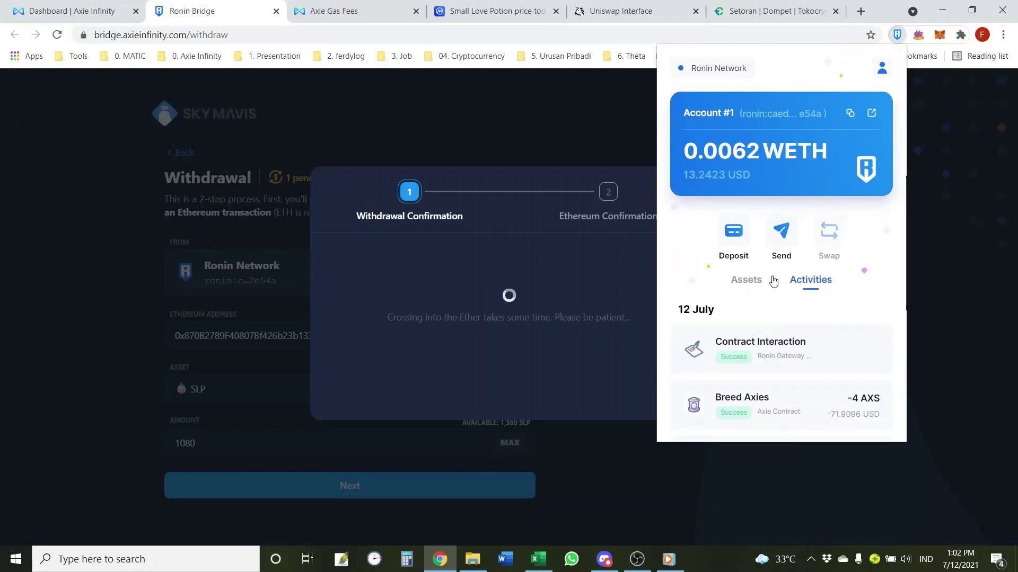
left_click(754, 289)
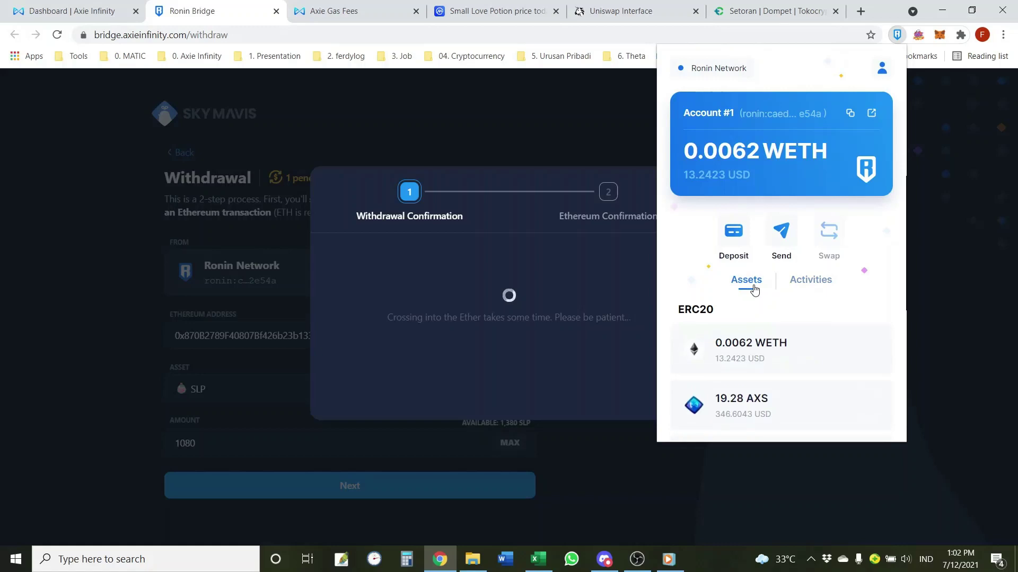
left_click(816, 281)
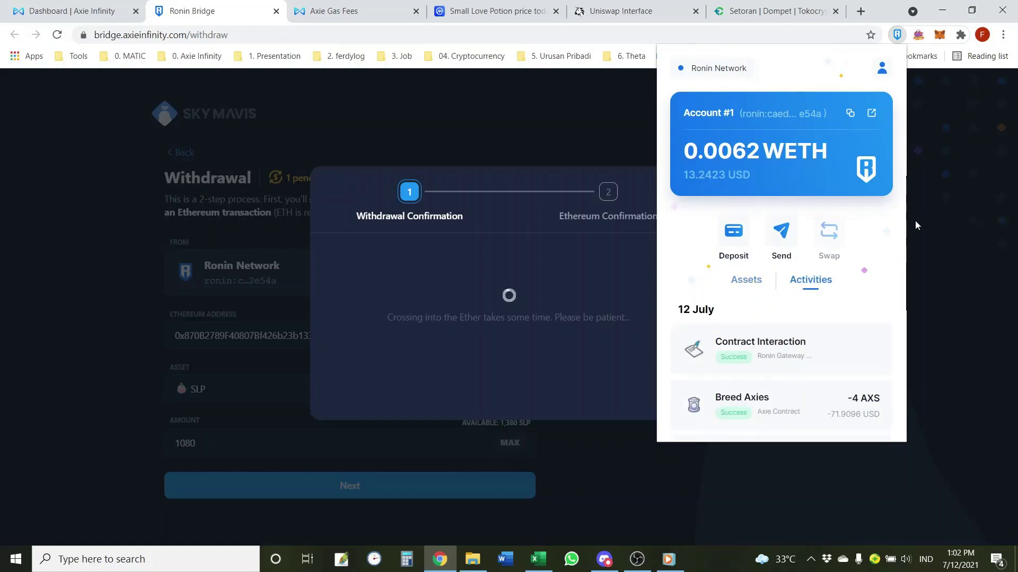
left_click(928, 175)
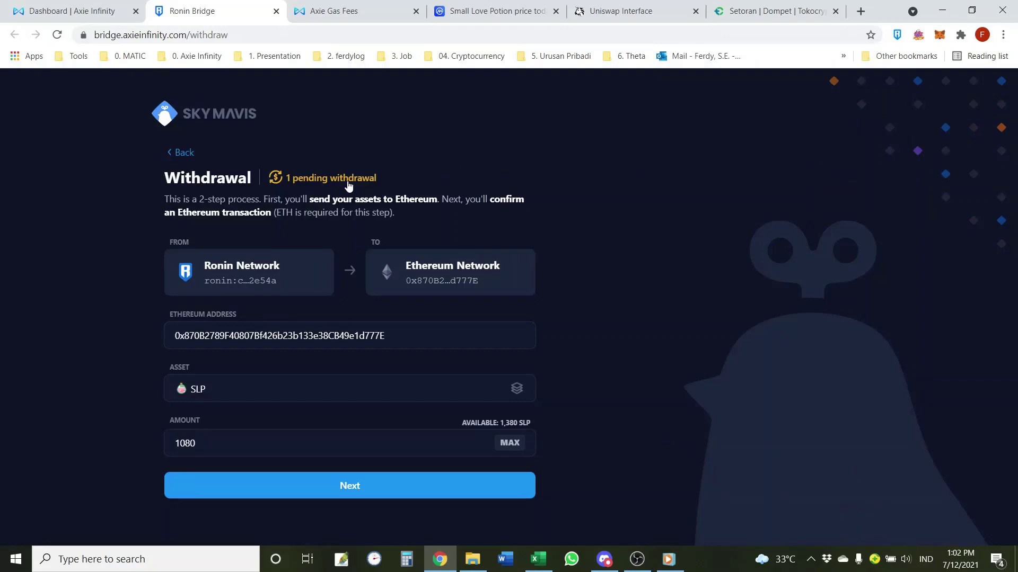
Glance at the pending withdrawals list and MetaMask's recent transactions, then close both
left_click(348, 185)
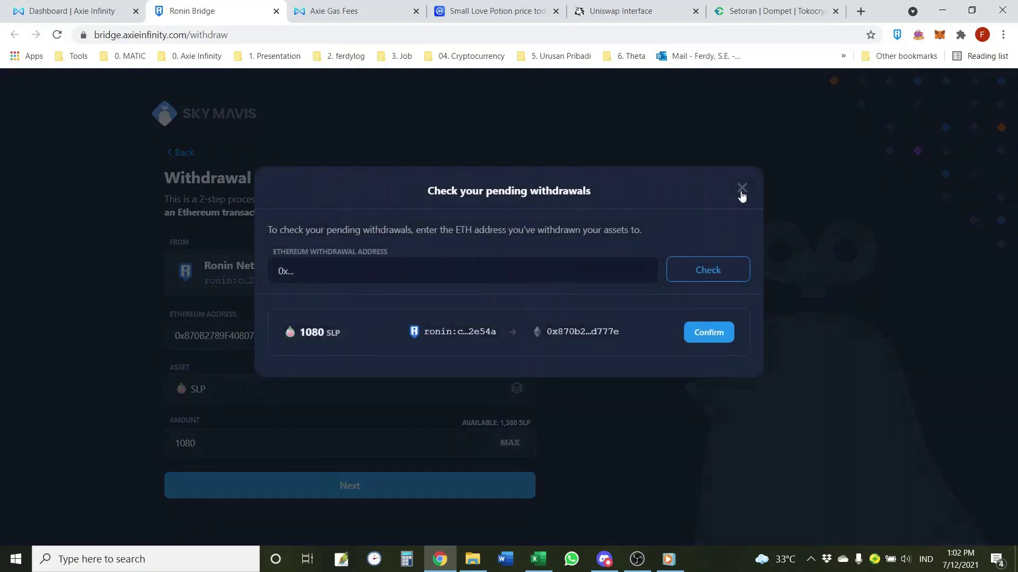
left_click(741, 189)
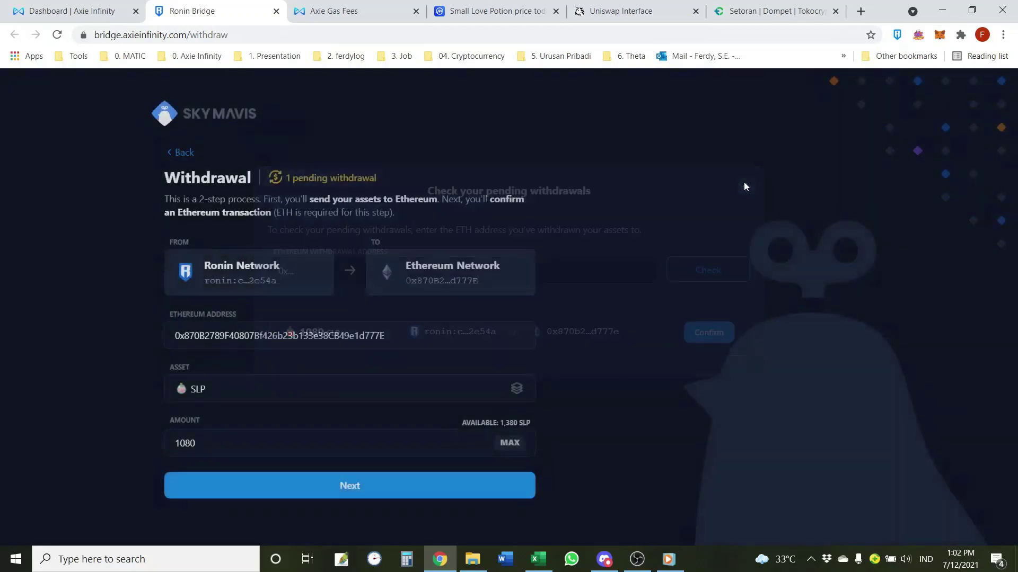
left_click(939, 34)
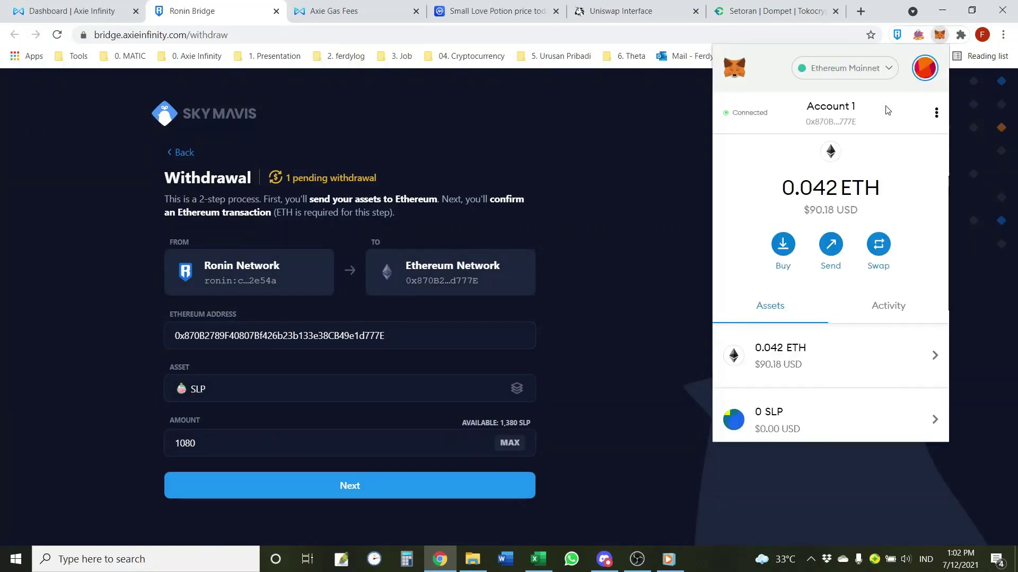
left_click(877, 310)
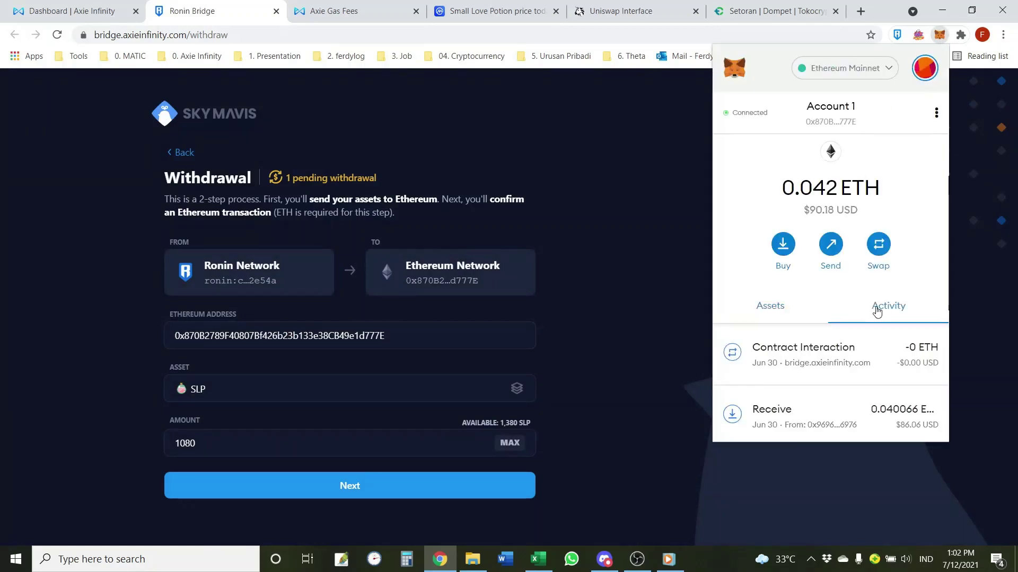
left_click(578, 214)
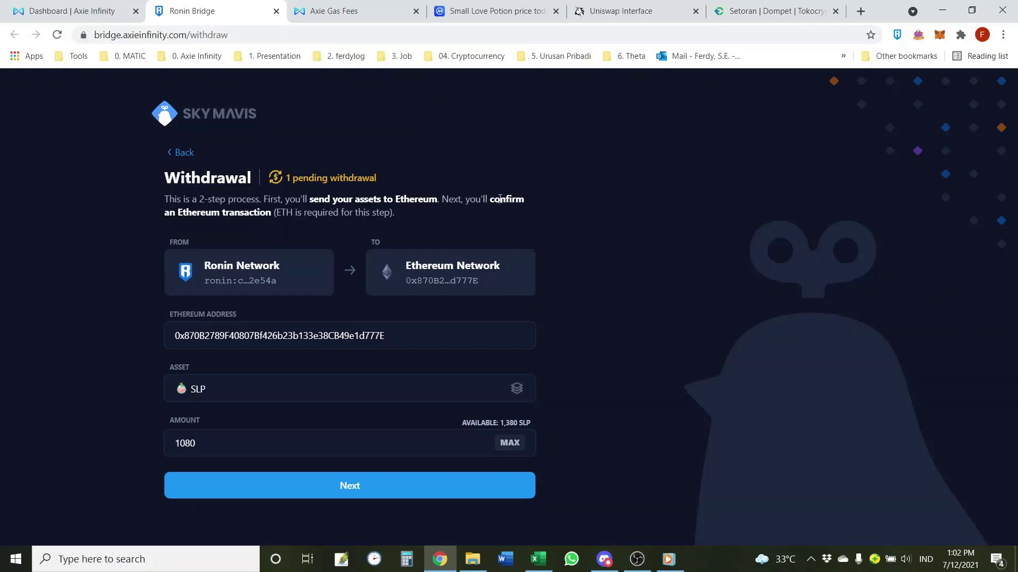
left_click(897, 35)
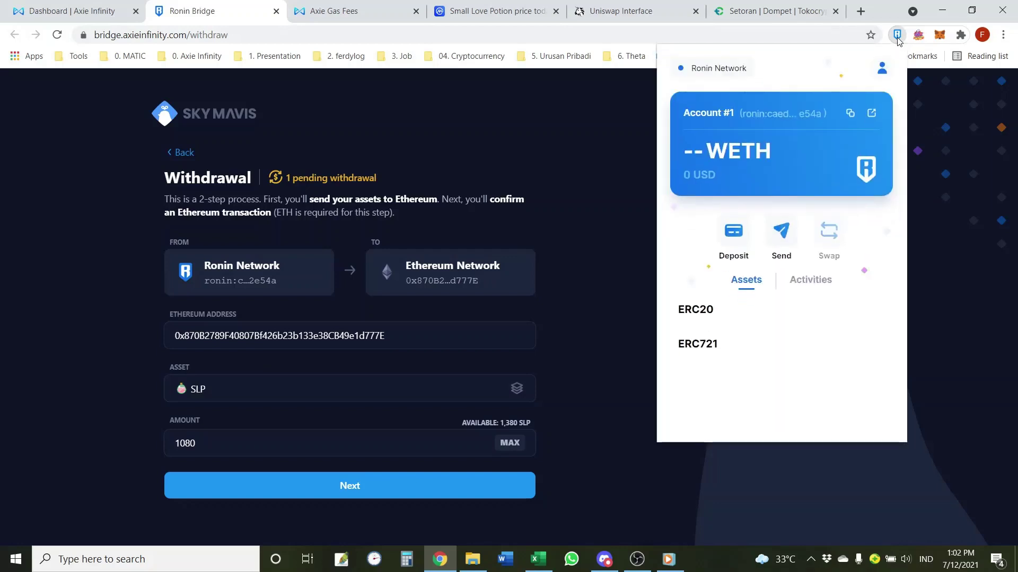
left_click(810, 279)
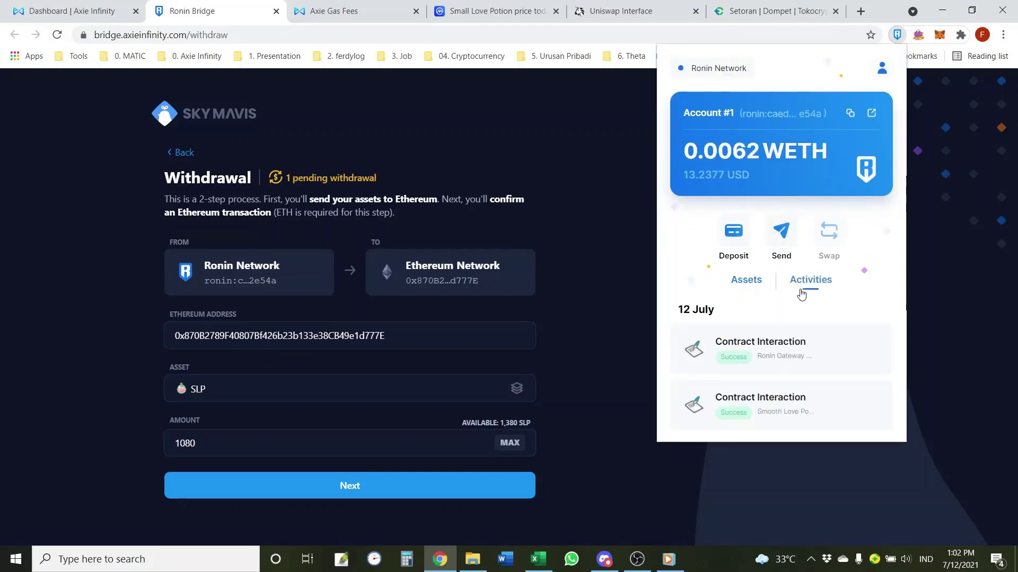
scroll(804, 331, "down", 3)
scroll(807, 336, "down", 2)
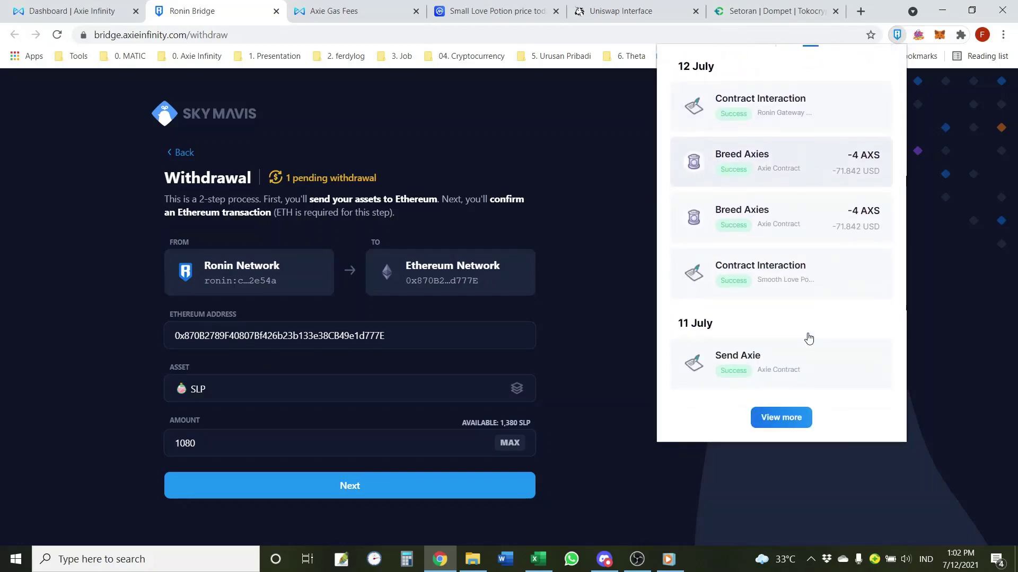
scroll(814, 292, "up", 2)
scroll(811, 286, "down", 2)
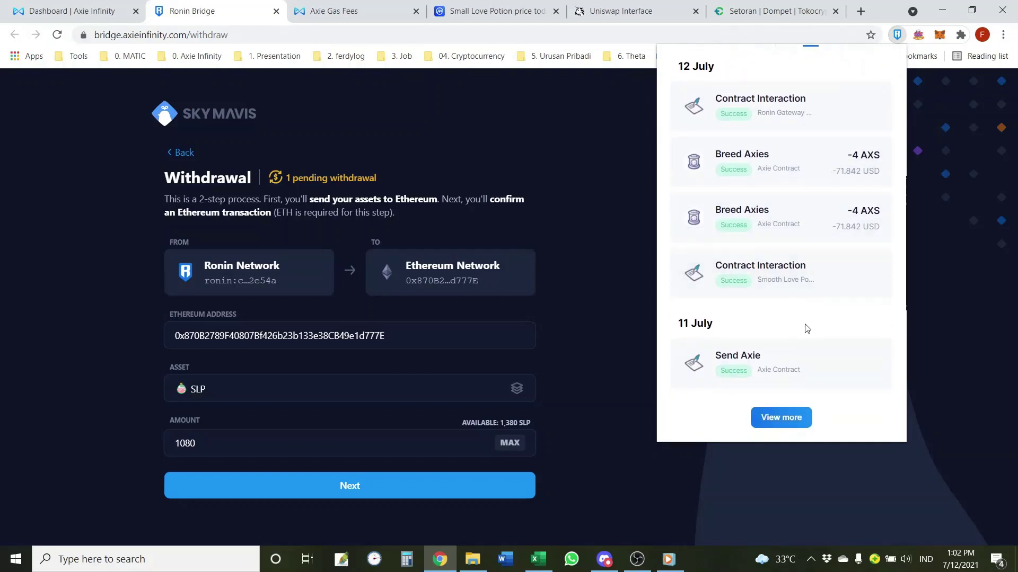
scroll(804, 323, "up", 4)
left_click(803, 259)
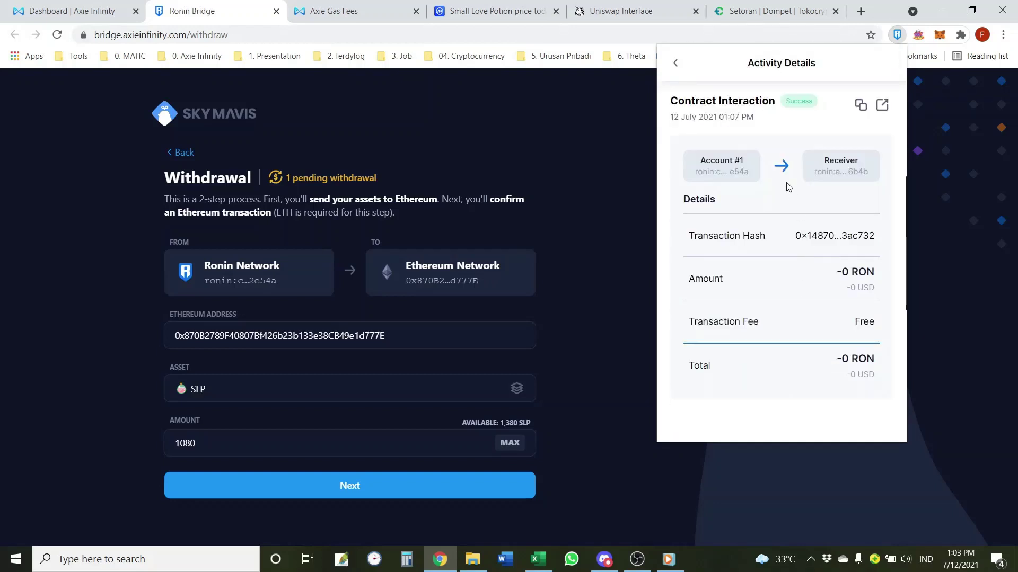
left_click(671, 63)
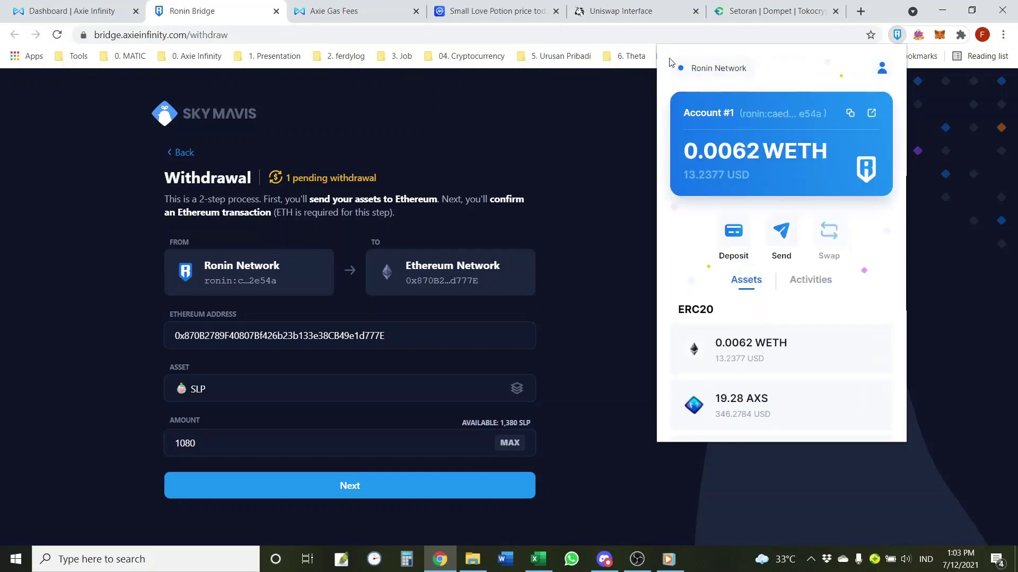
scroll(850, 267, "down", 5)
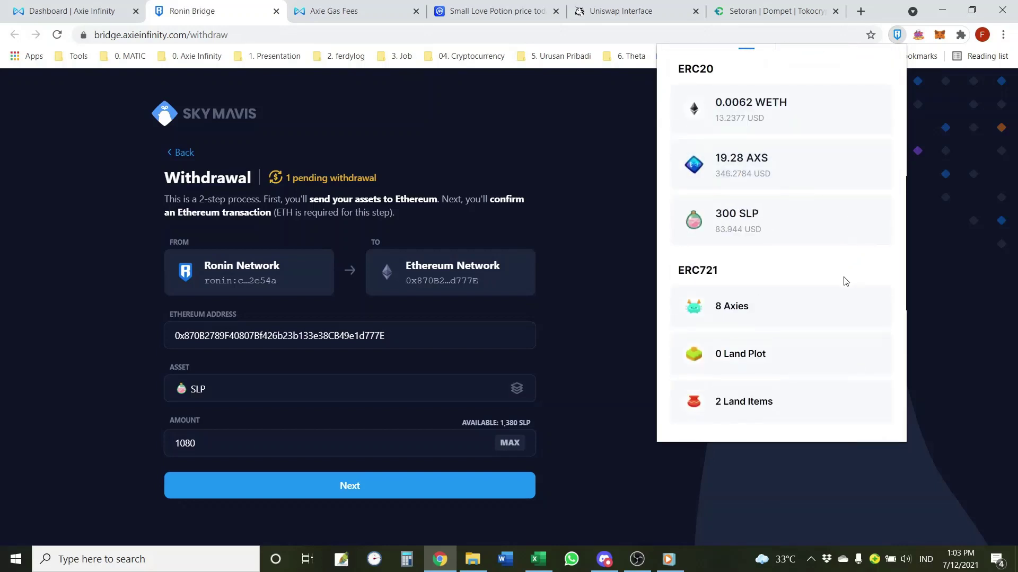
scroll(845, 281, "up", 5)
left_click(603, 203)
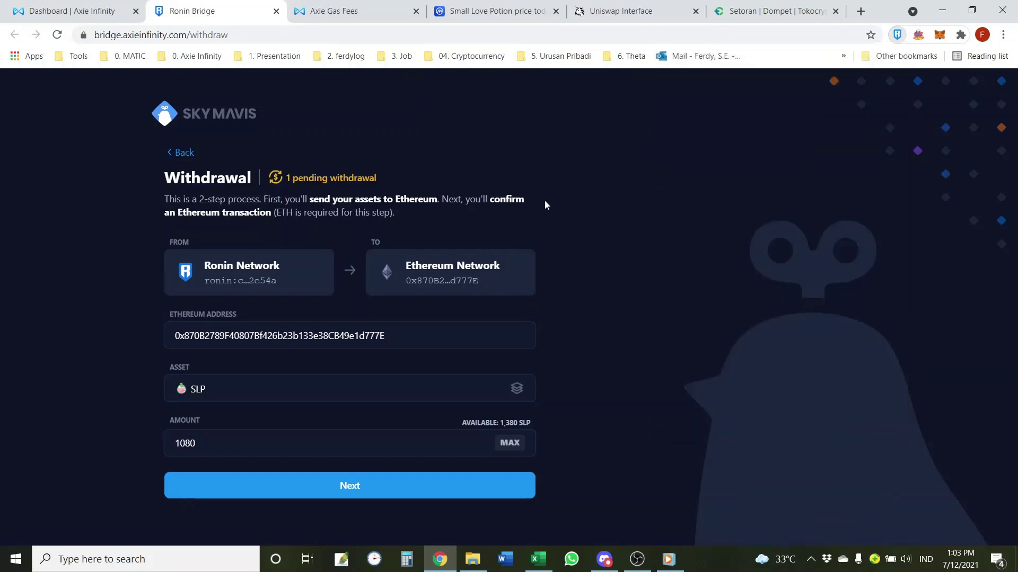
Look up pending withdrawals for the pasted Ethereum address
left_click(308, 179)
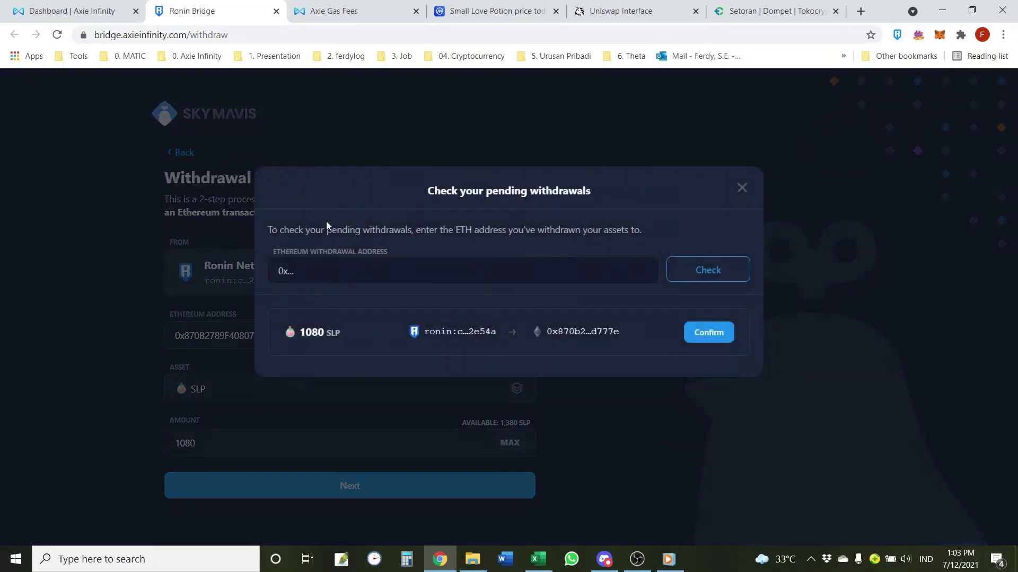
left_click_drag(325, 230, 647, 234)
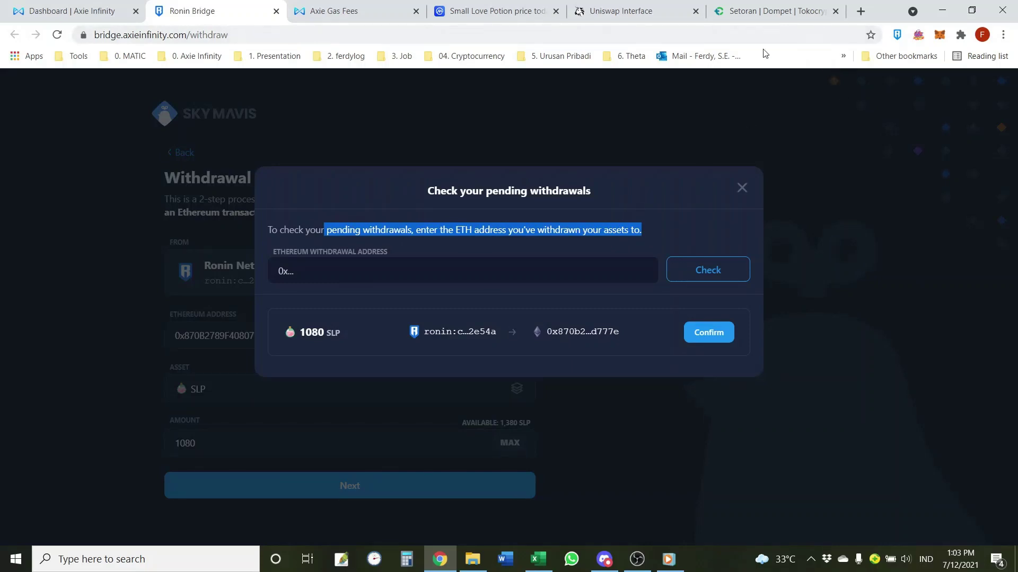
left_click(499, 266)
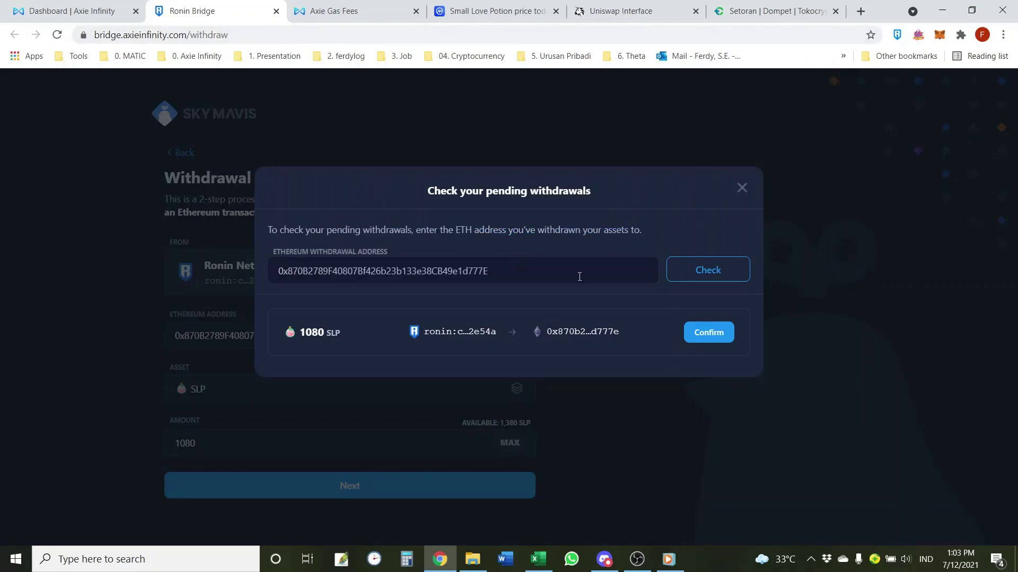
left_click(695, 269)
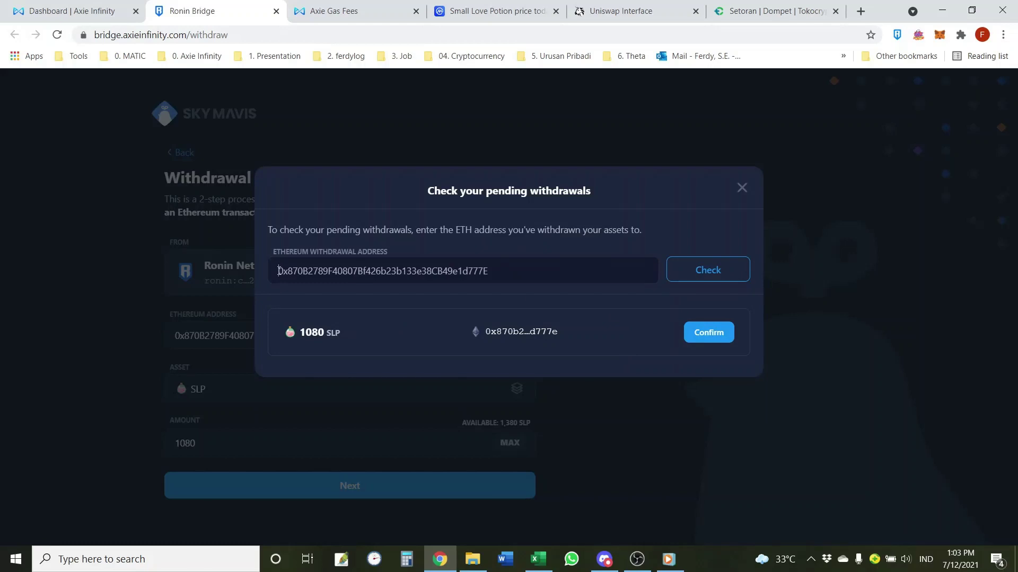
left_click_drag(278, 271, 496, 272)
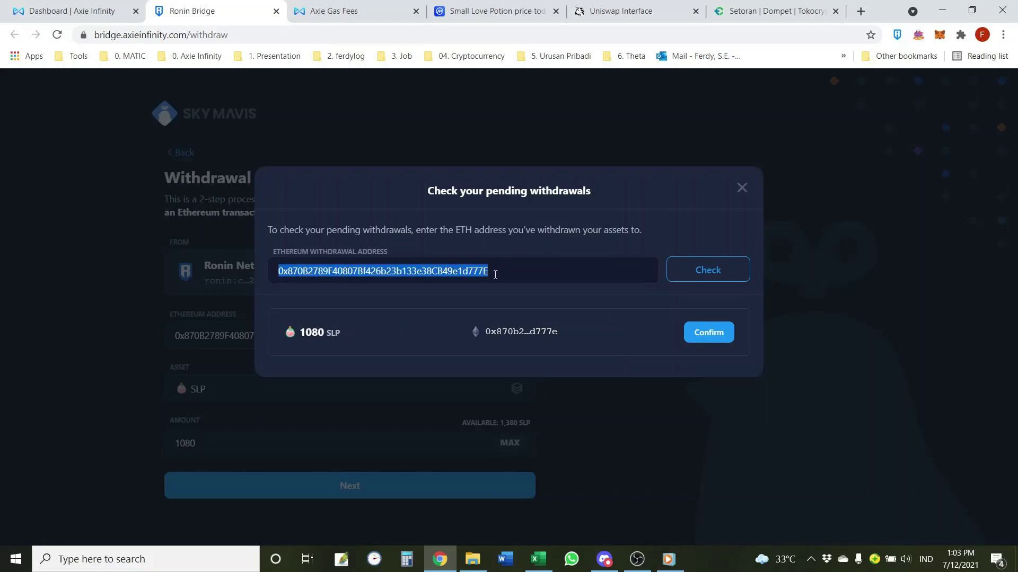
Confirm the 1080 SLP withdrawal and approve its 0.002491 ETH gas fee in MetaMask
left_click(707, 336)
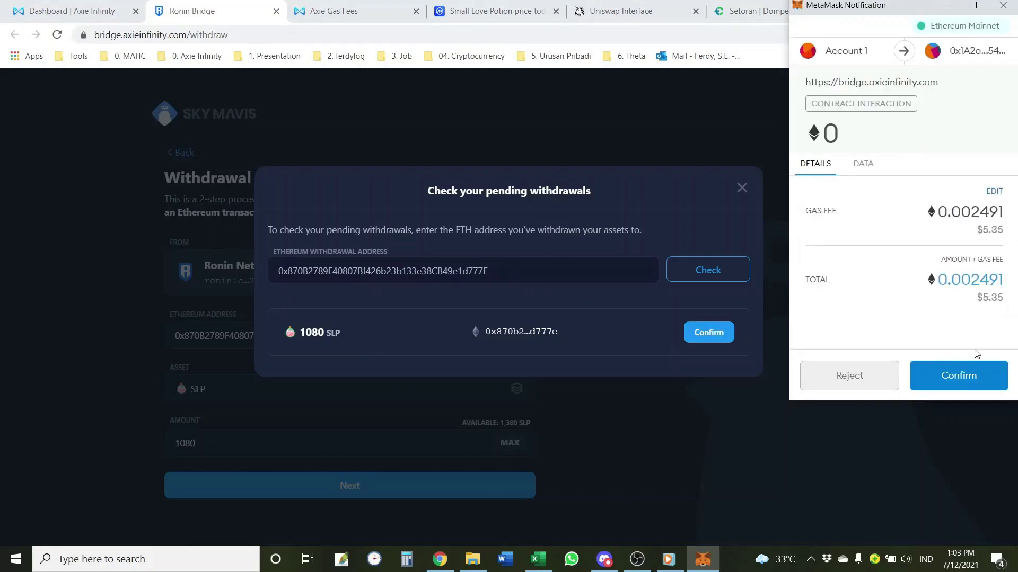
left_click(975, 374)
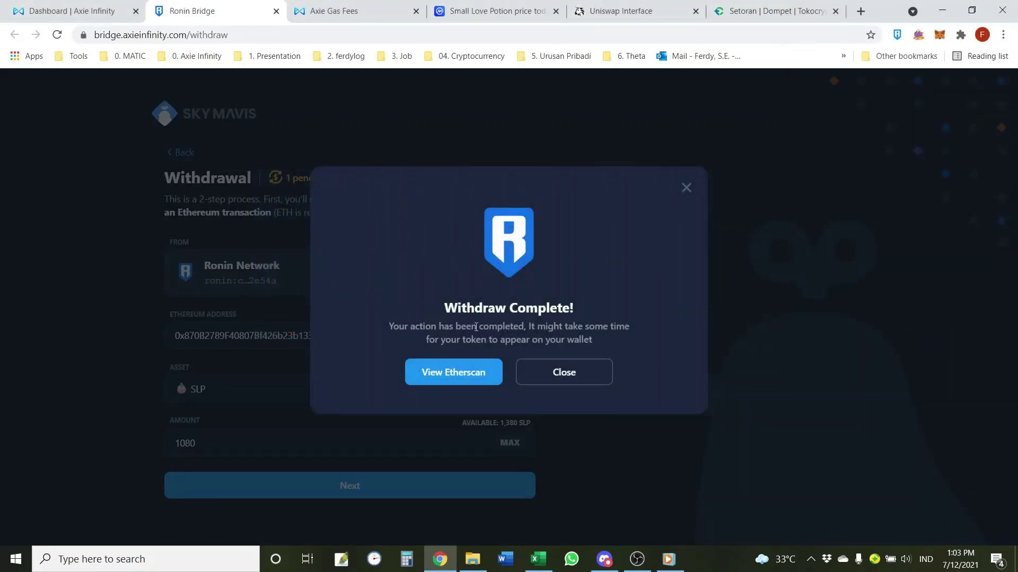
left_click_drag(476, 327, 592, 334)
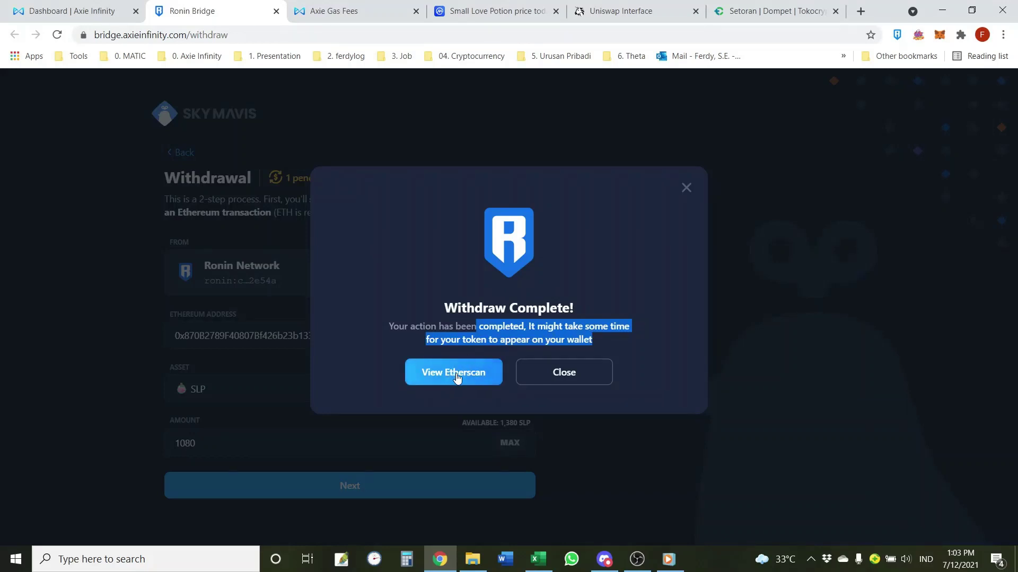
Open the still-pending Ronin Bridge withdrawal transaction on Etherscan to check its 0.00249119 ETH max fee
left_click(474, 374)
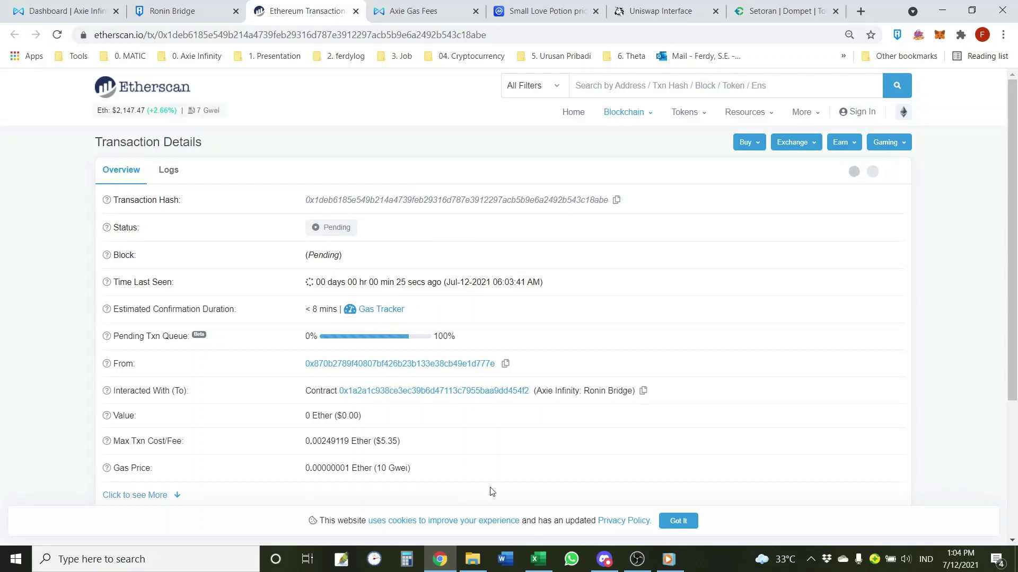
Bring the Record workbook forward and start a formula in cell AT13
left_click(543, 563)
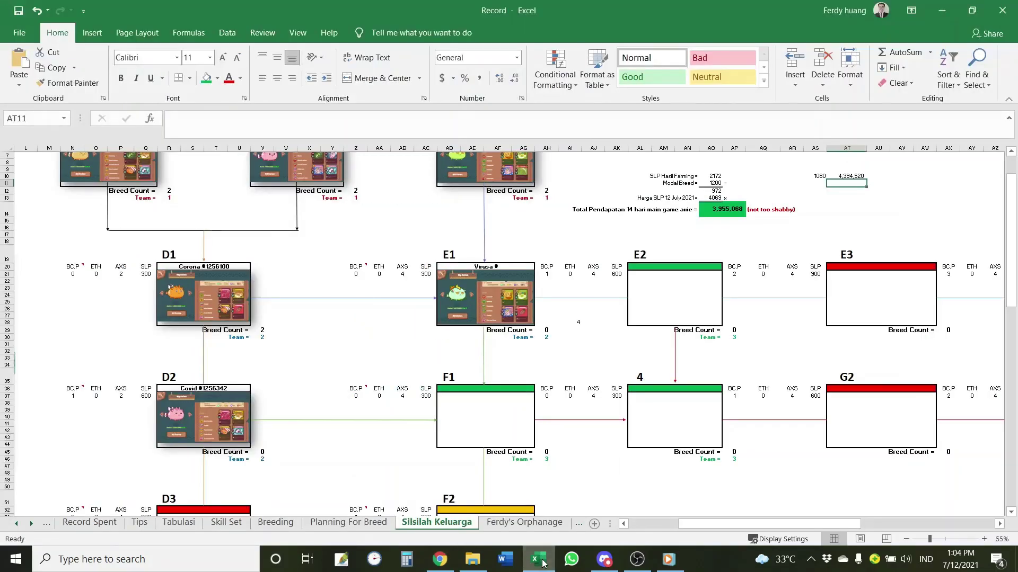
left_click(543, 563)
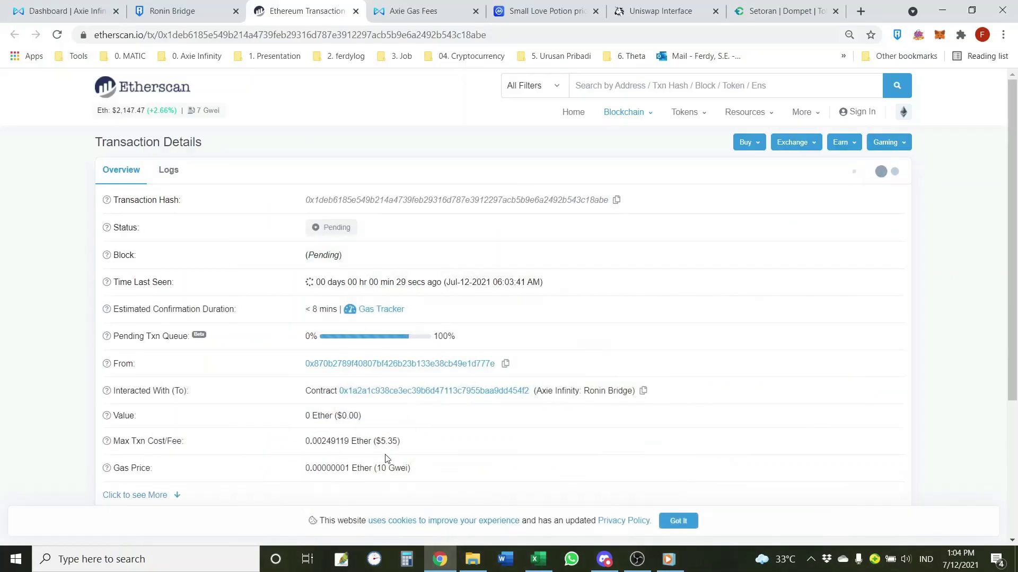
left_click(538, 559)
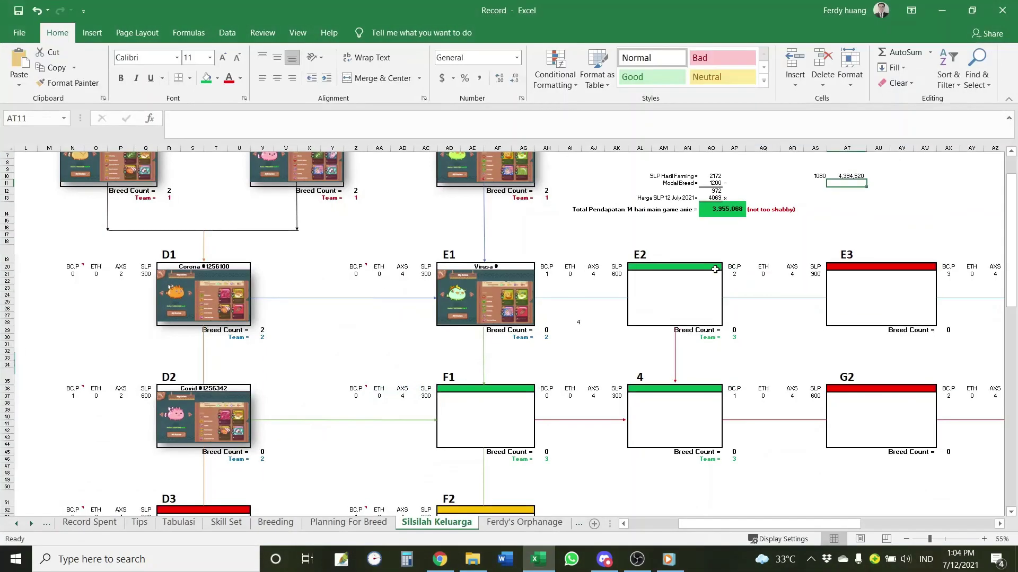
left_click(854, 197)
type("=")
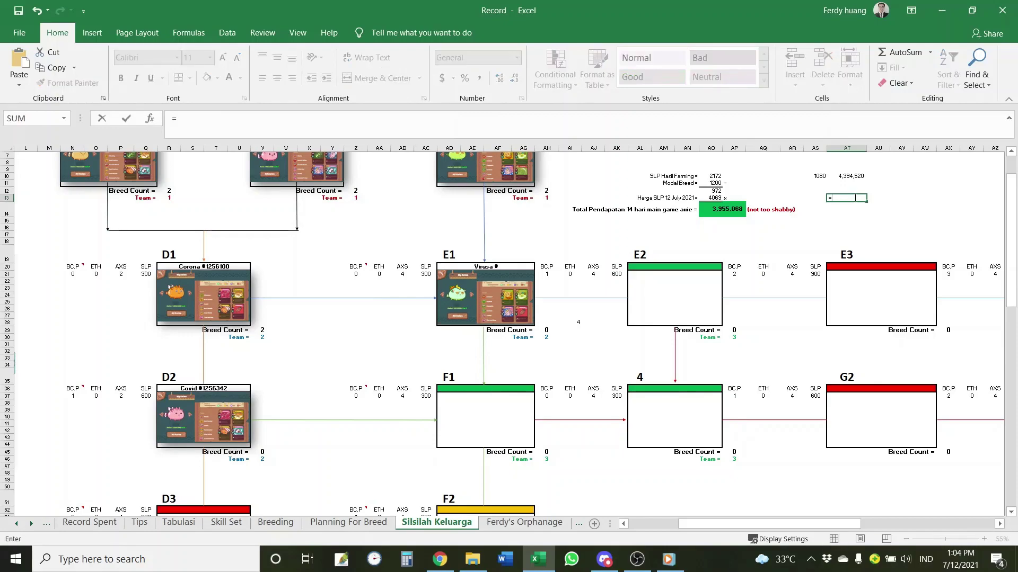
key("Left")
key("BackSpace")
key("BackSpace")
key("BackSpace")
key("BackSpace")
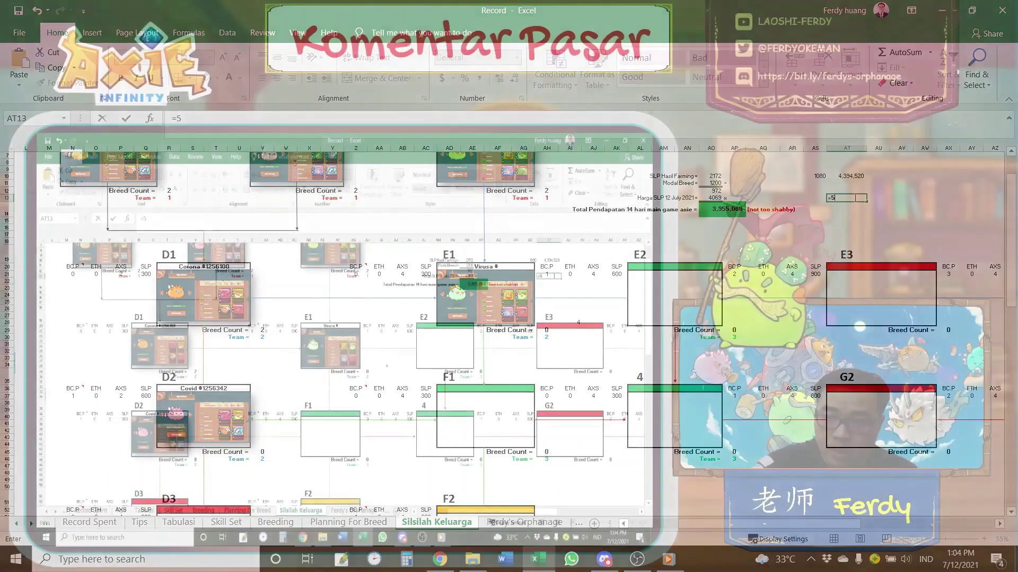
Enter =5.35*14500 in AT13, getting 77575 as the fee in rupiah
type("5")
key("BackSpace")
type("4")
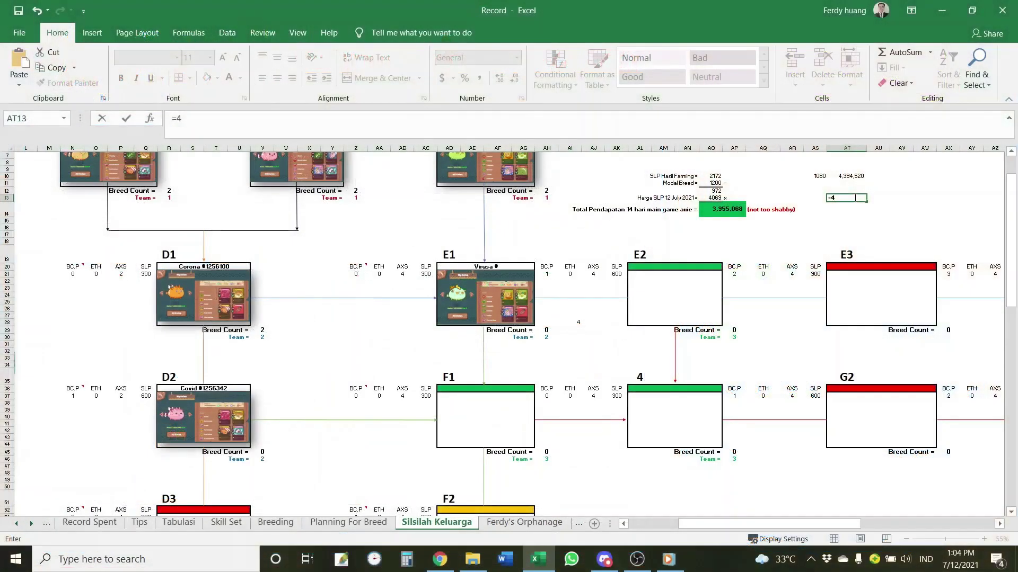
key("BackSpace")
type("5")
type("*")
type("35")
type("*14500")
key("Return")
key("Up")
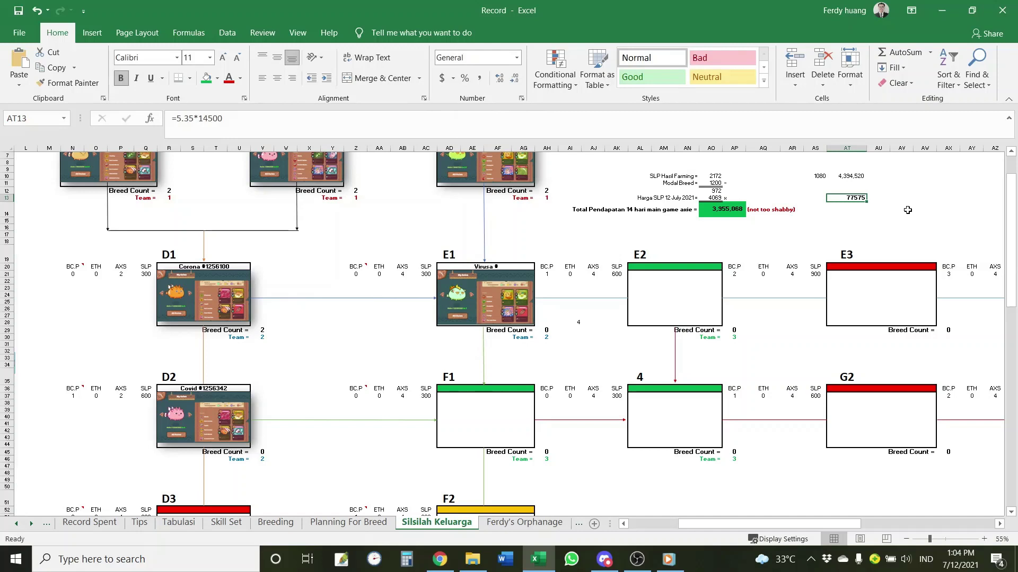
Clear cell AT13 again, leaving it empty
type("4")
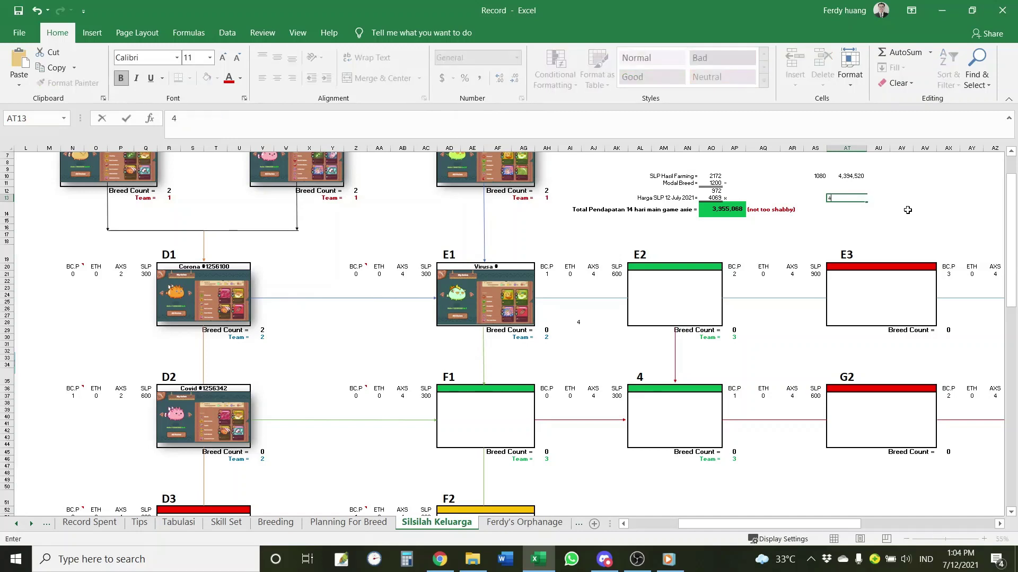
key("BackSpace")
left_click(854, 205)
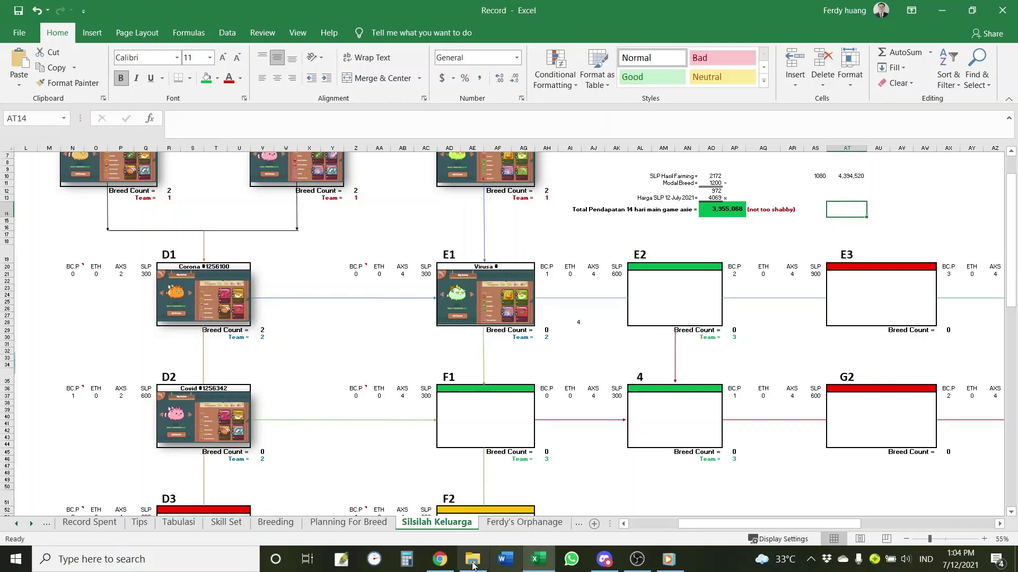
Confirm the wallet's assets now include 1080 SLP, then go to the Uniswap swap page
left_click(440, 560)
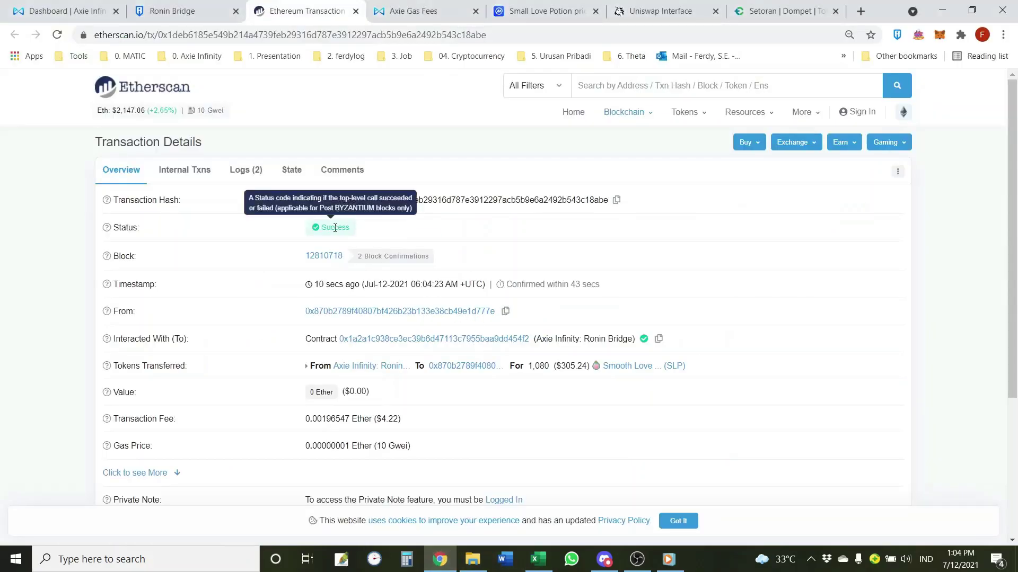
left_click(940, 35)
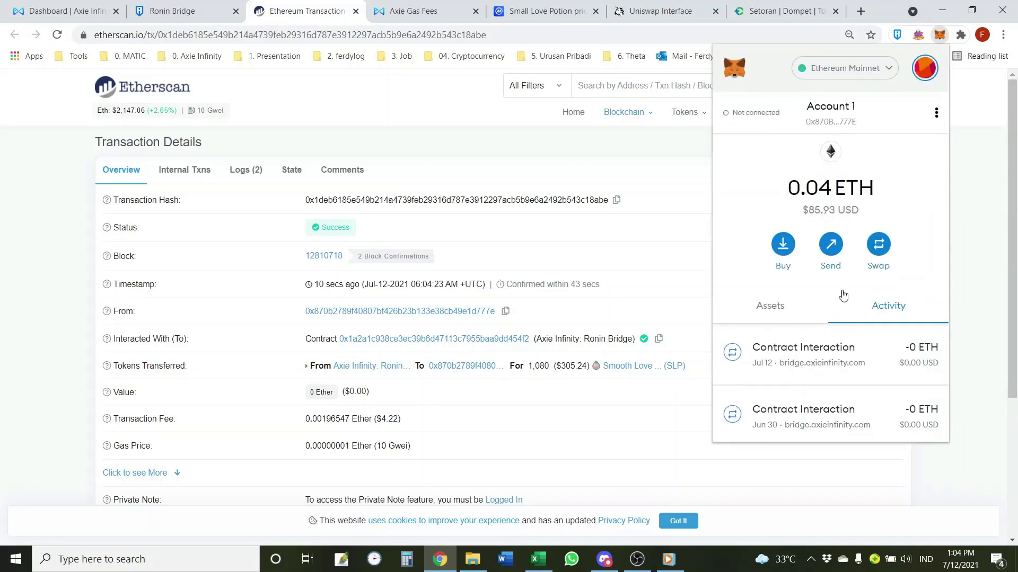
scroll(843, 297, "down", 1)
left_click(770, 244)
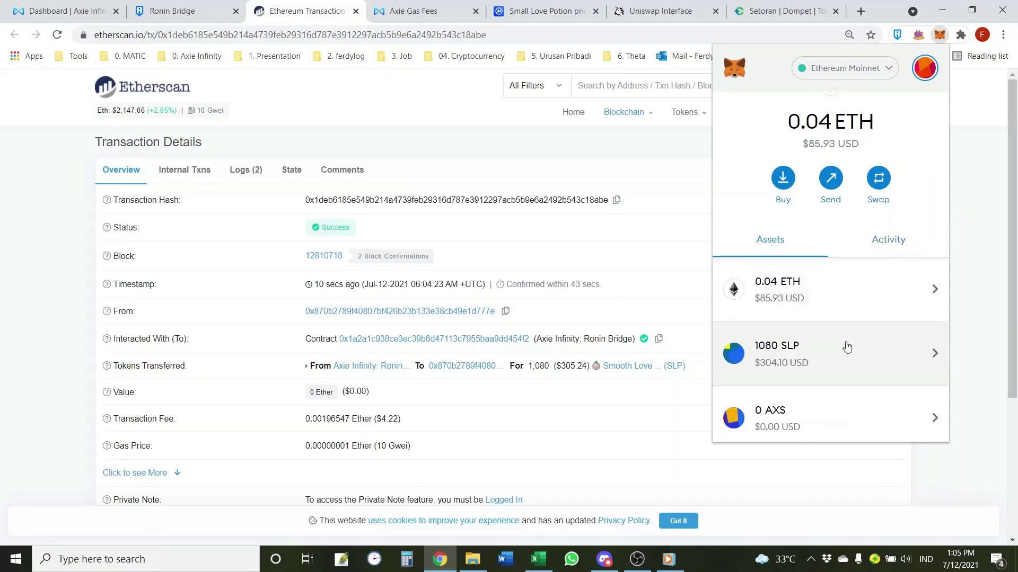
scroll(821, 318, "down", 2)
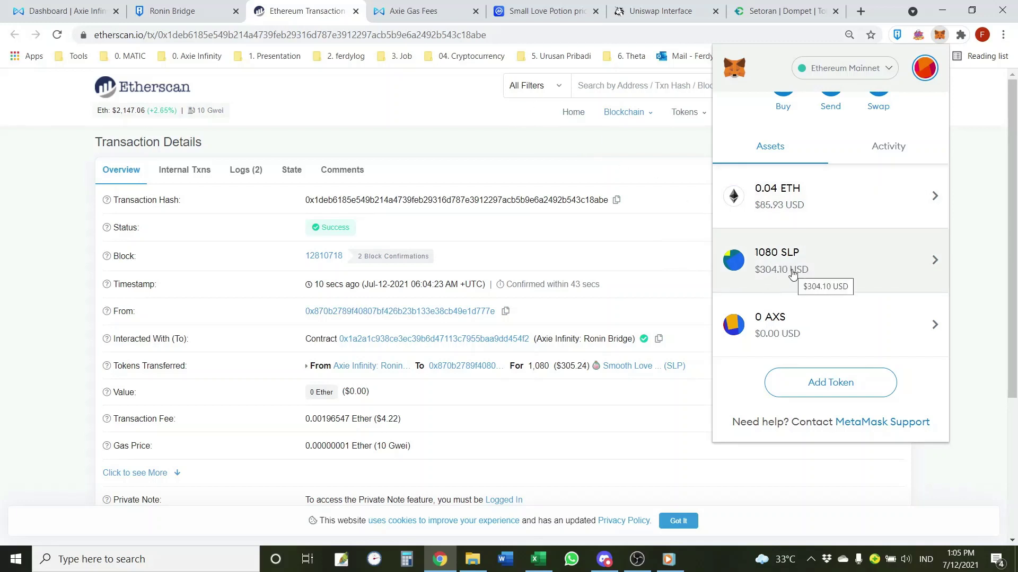
left_click(659, 10)
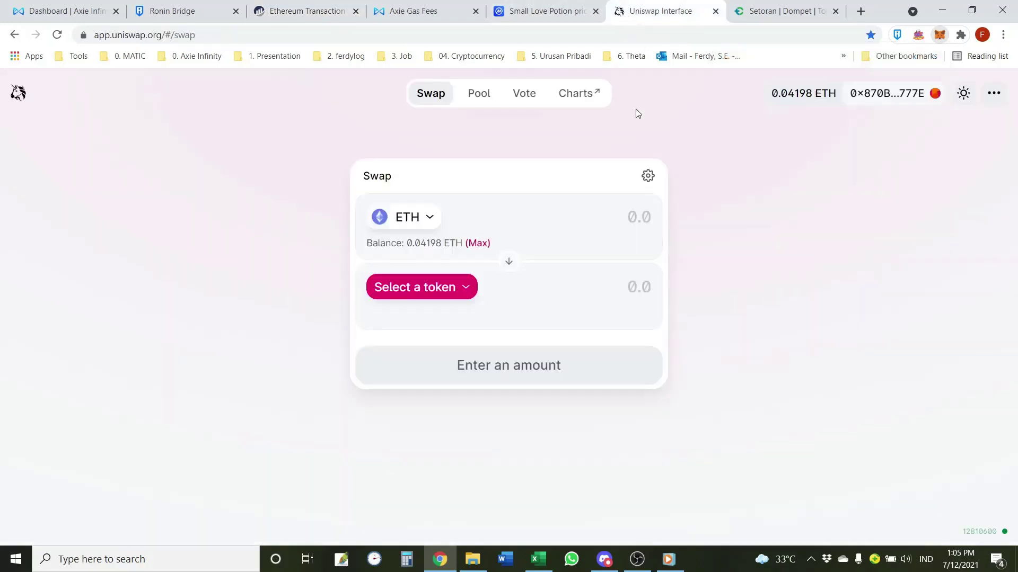
Set the Uniswap swap from SLP to ETH, then start a new tab toward a price site
left_click(427, 219)
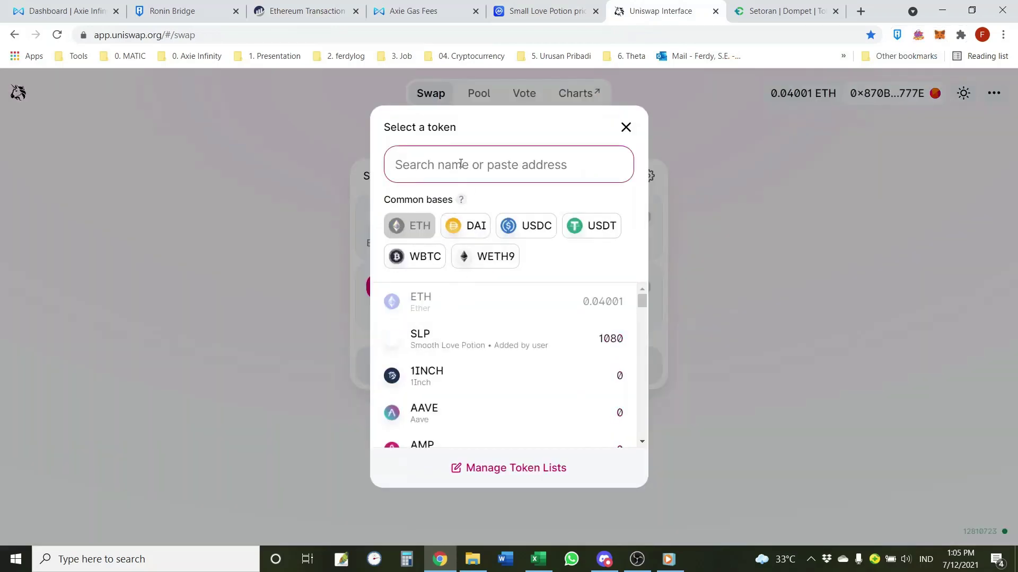
type("slp")
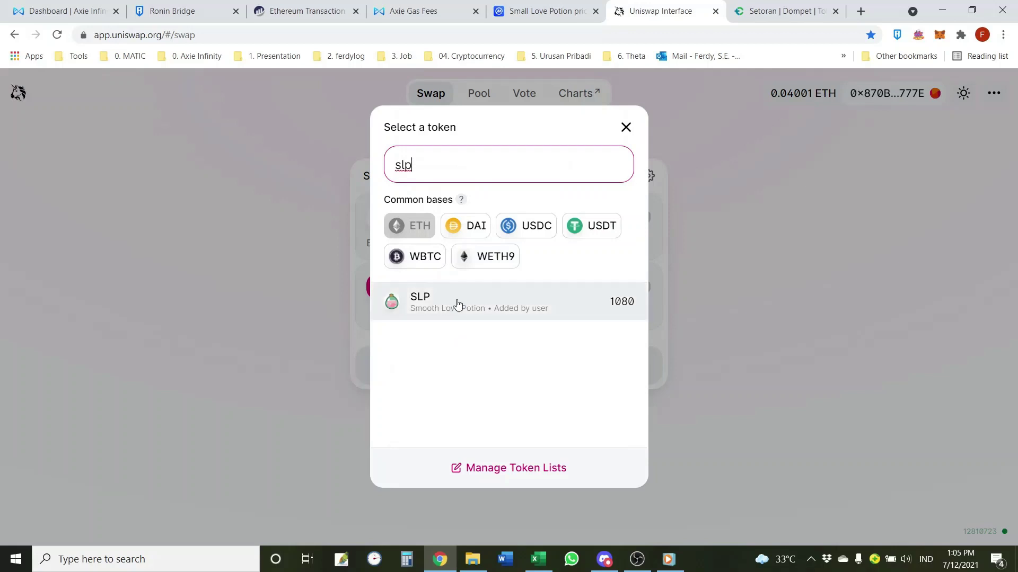
left_click(458, 303)
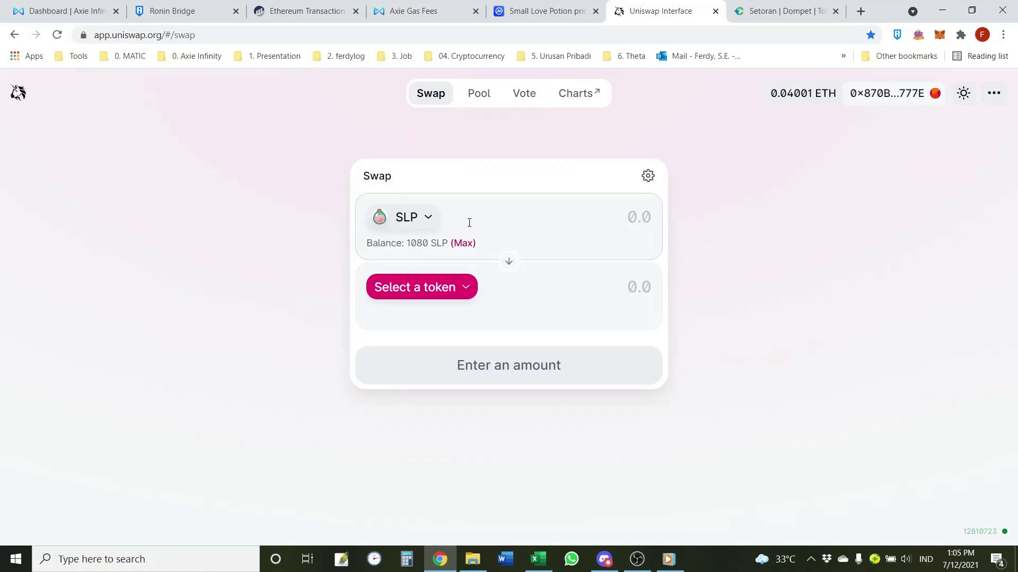
left_click(463, 287)
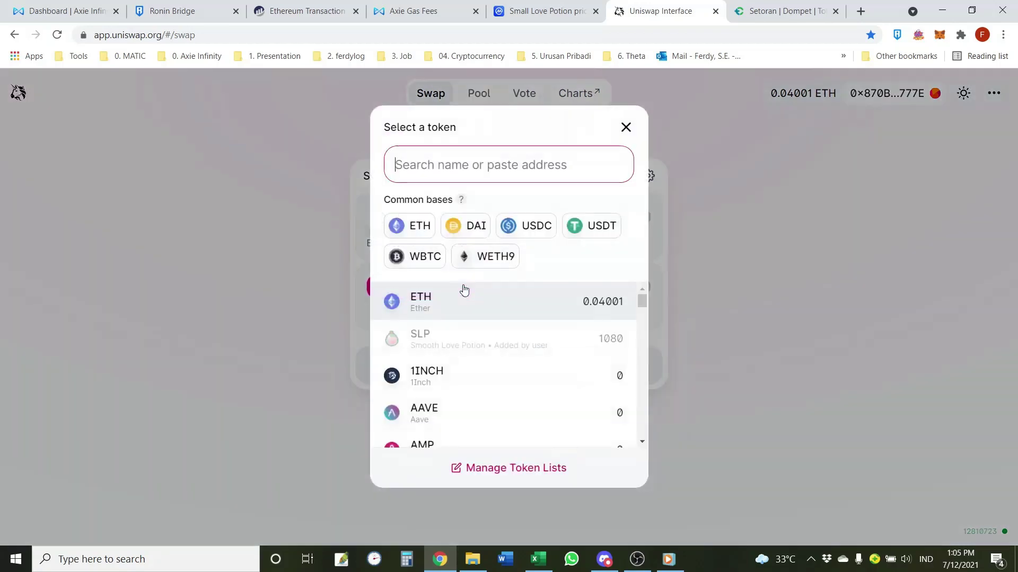
left_click(420, 227)
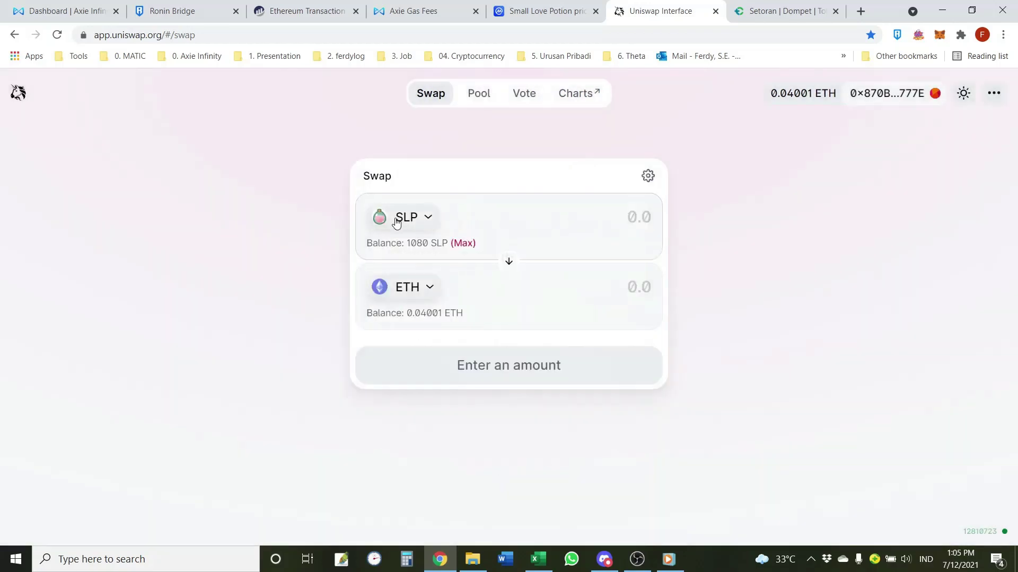
left_click(859, 13)
type("coi")
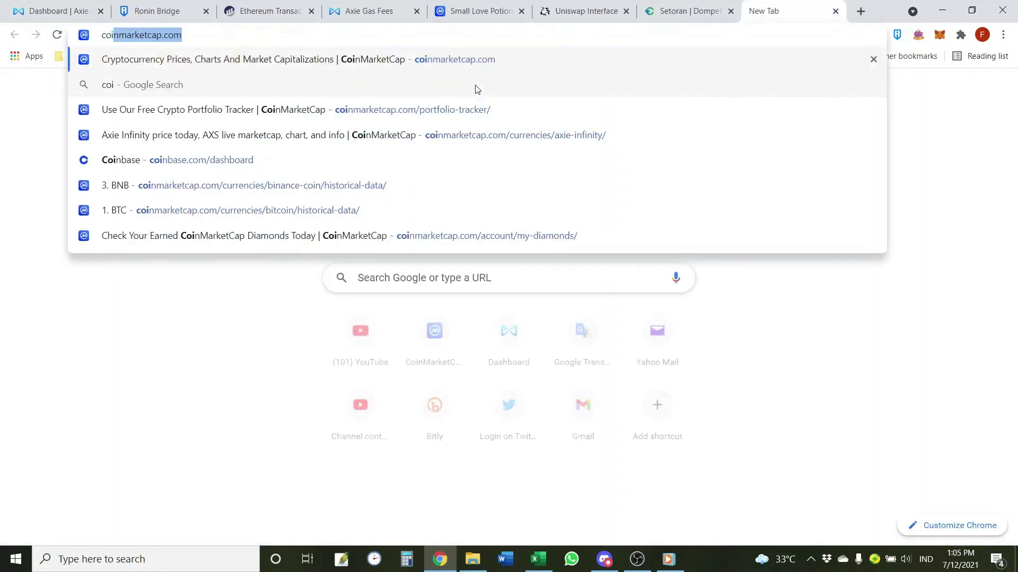
type("nge")
Open the SLP Token bookmark from the Axie Infinity folder and copy its contract address
key("BackSpace")
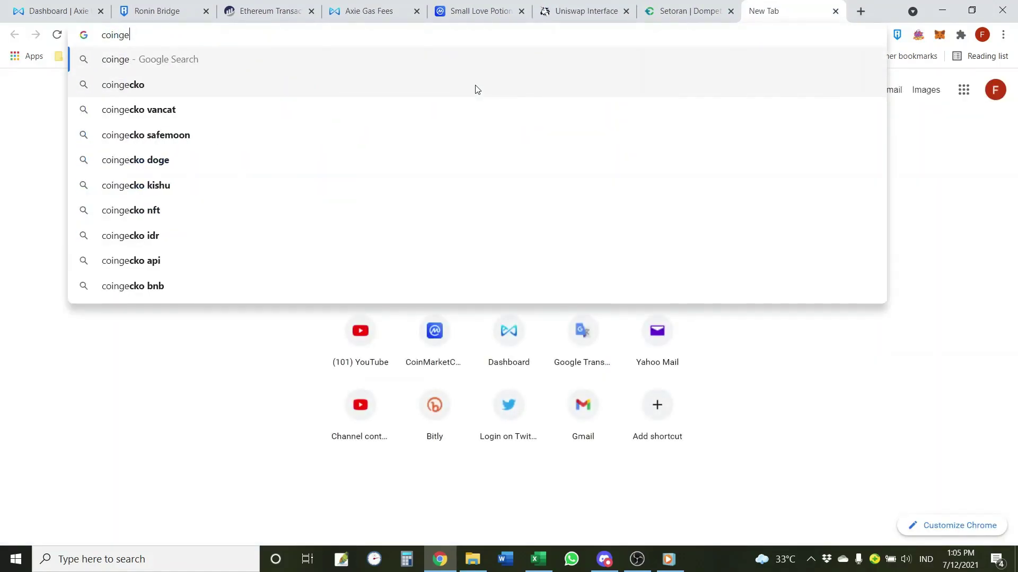
type("cko")
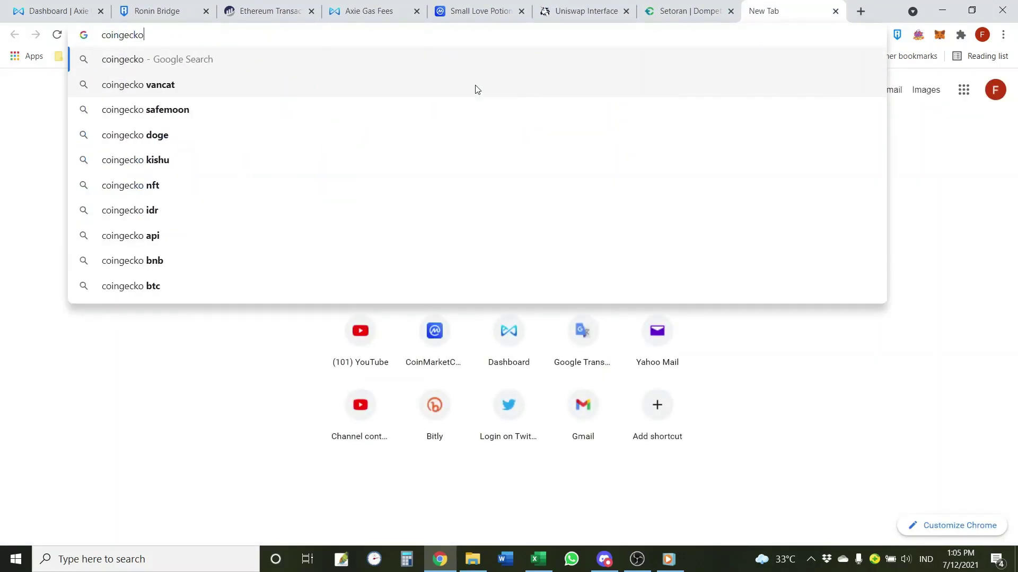
key("BackSpace")
key("BackSpace")
key("BackSpace")
key("BackSpace")
key("BackSpace")
key("BackSpace")
key("BackSpace")
key("BackSpace")
key("BackSpace")
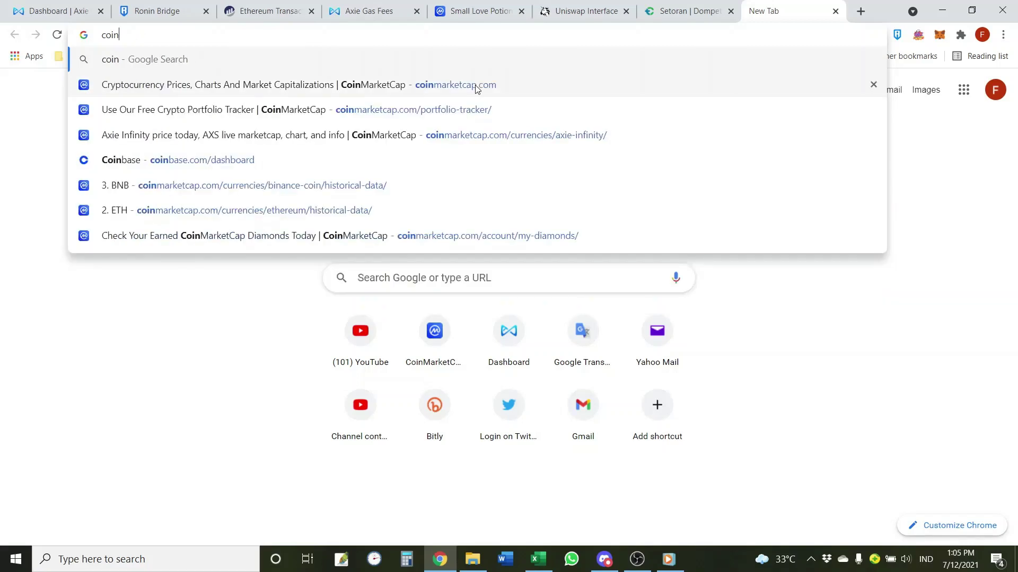
left_click(178, 59)
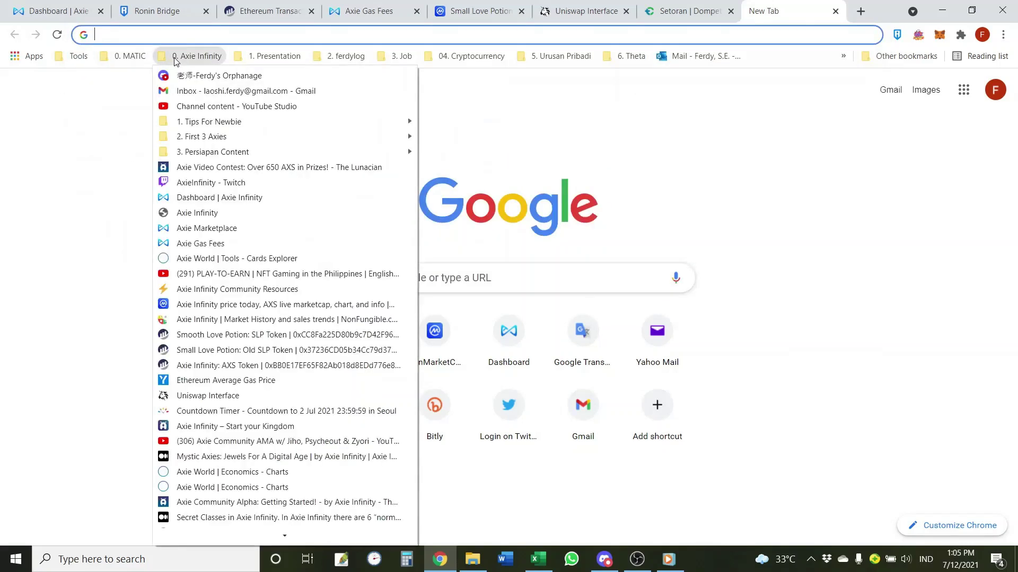
left_click(279, 337)
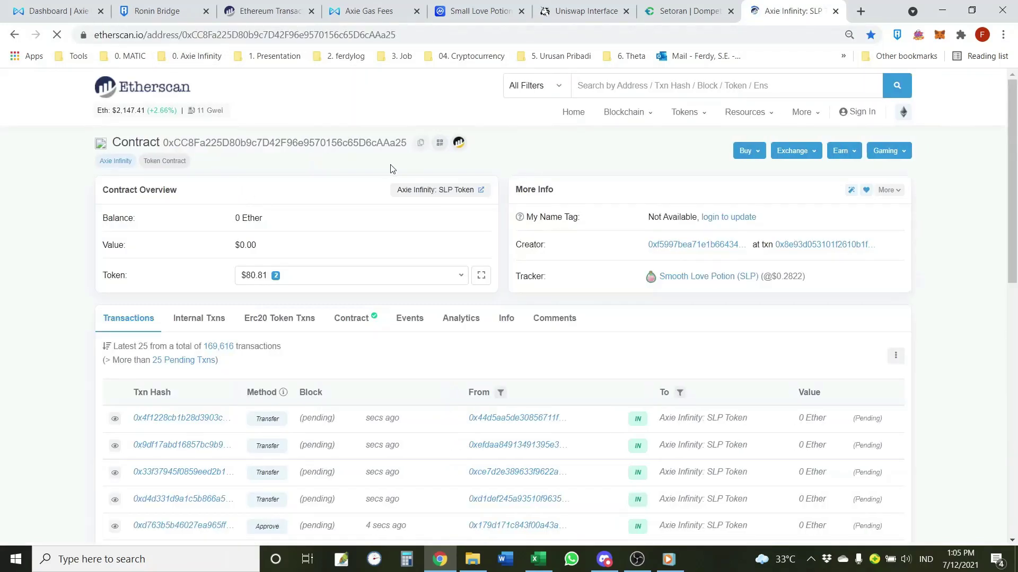
left_click(420, 144)
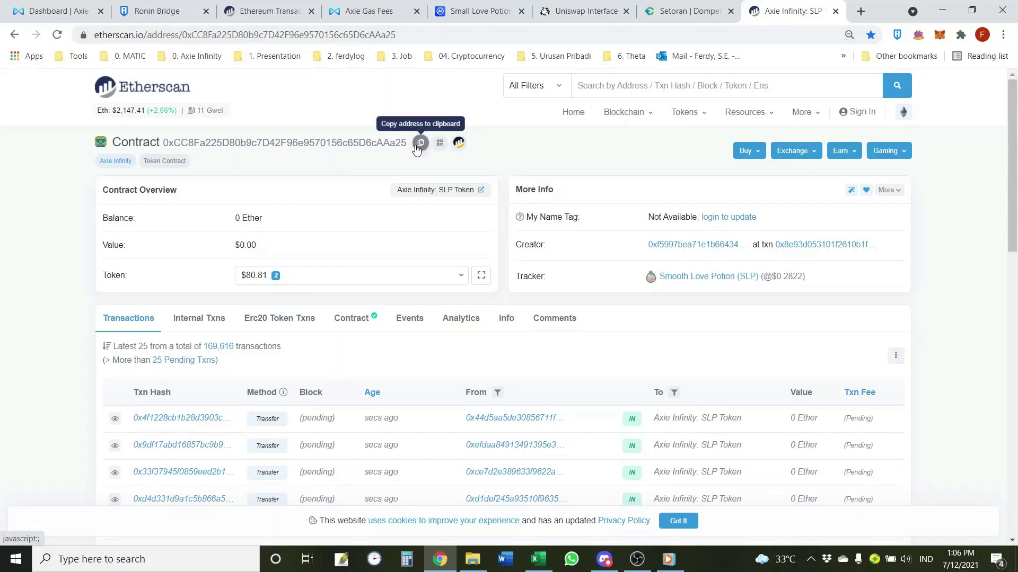
Glance over the SLP price, Axie gas fee and bridge tabs, then return to Uniswap
left_click(473, 11)
left_click(387, 12)
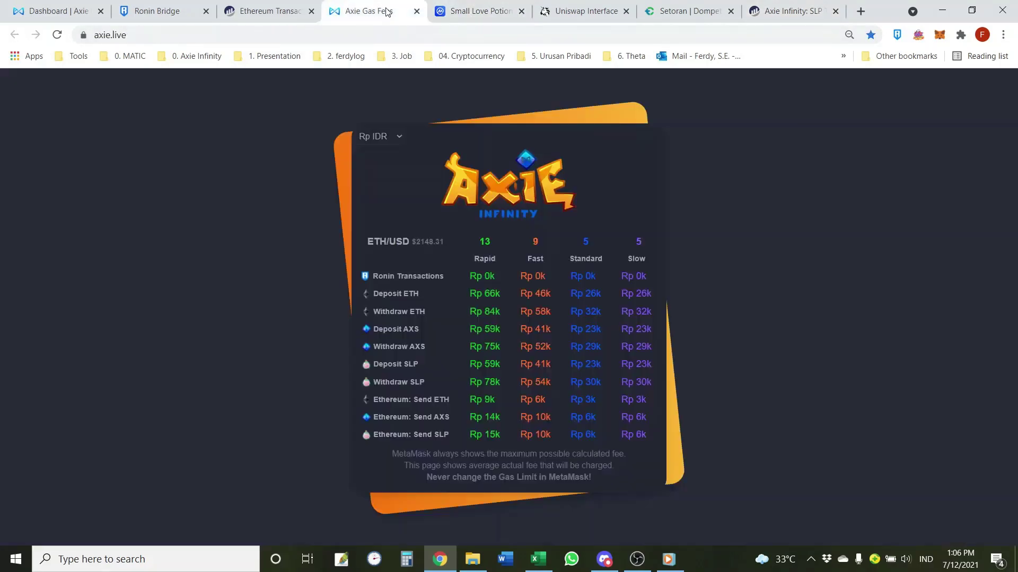
left_click(267, 11)
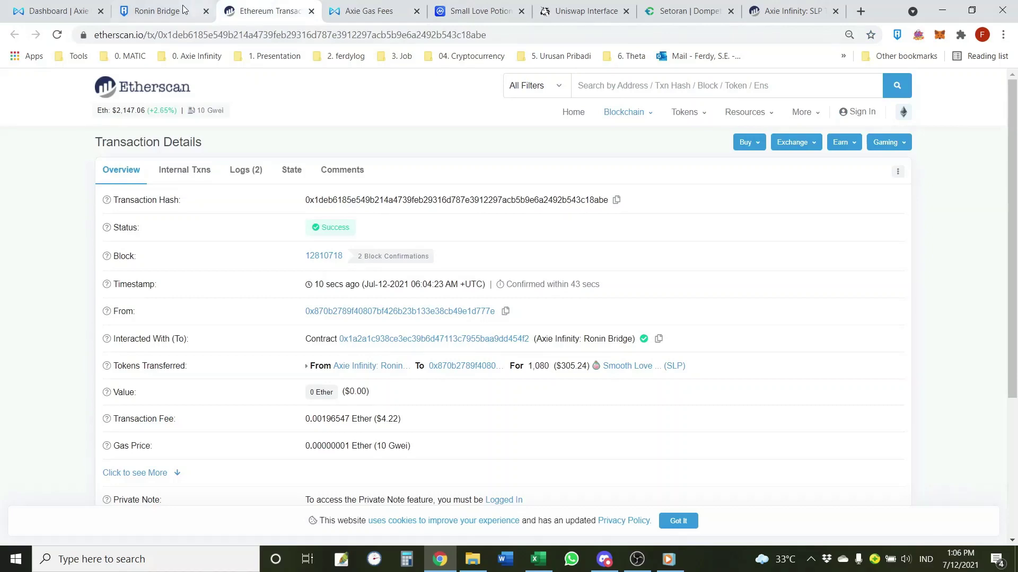
left_click(571, 11)
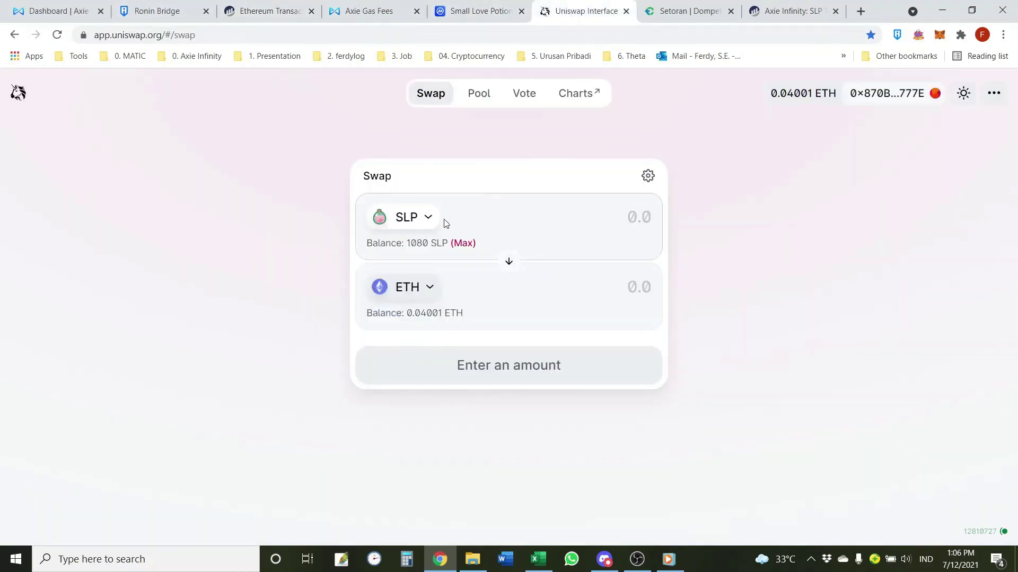
Paste the SLP contract address to select SLP, then enter the full 1080 SLP for about 0.141273 ETH
left_click(427, 218)
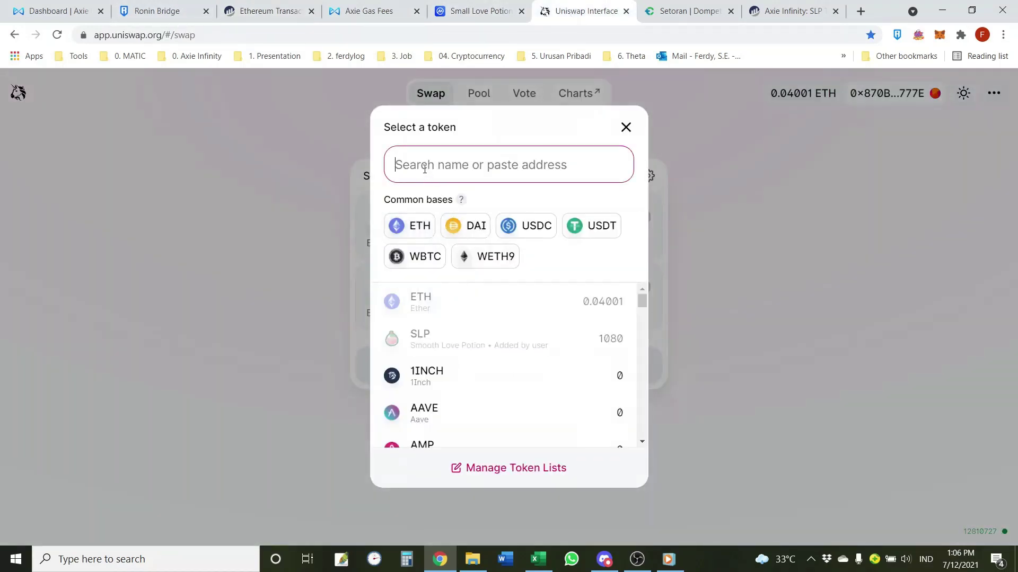
key("ctrl+v")
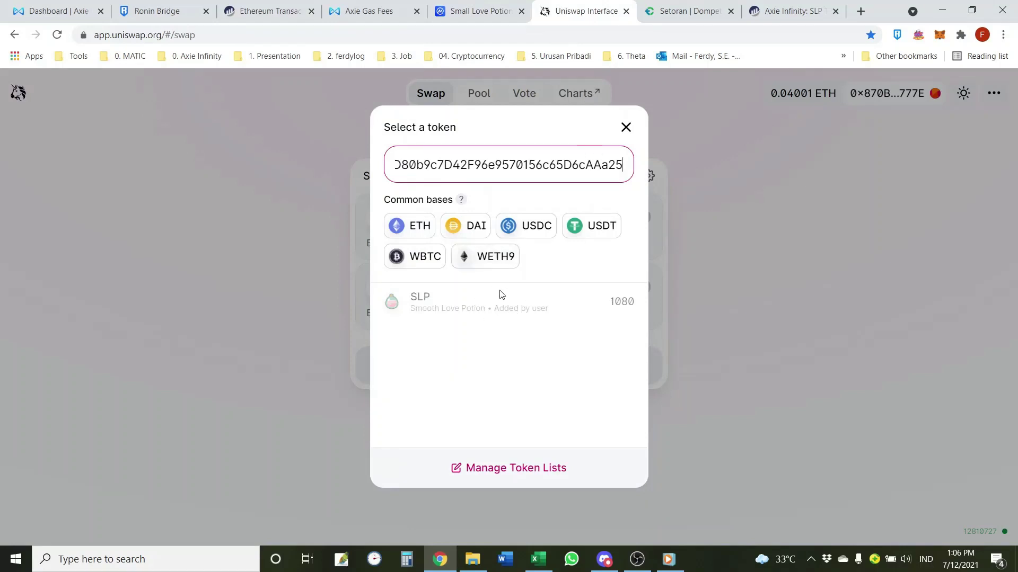
left_click(626, 128)
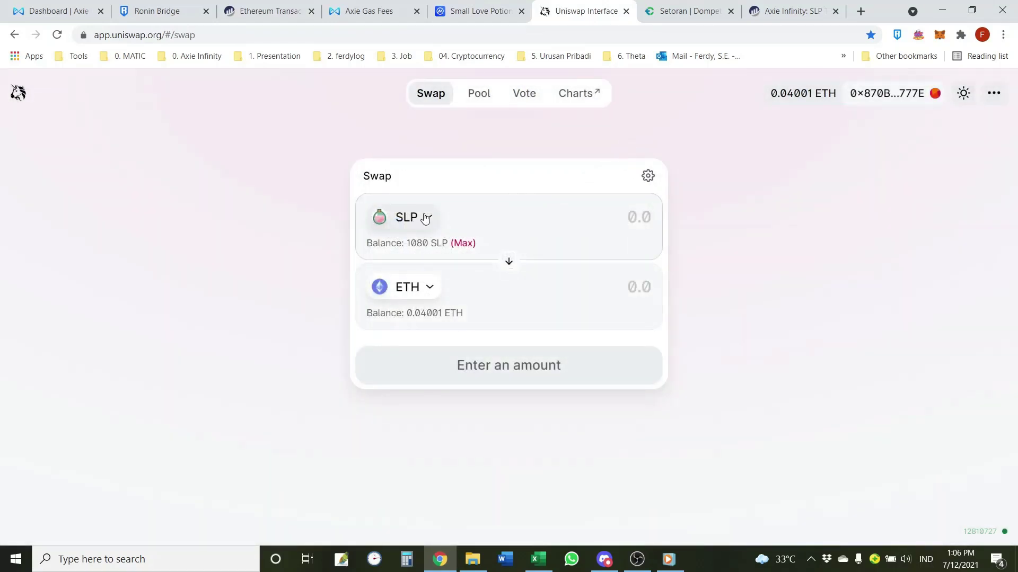
left_click(467, 243)
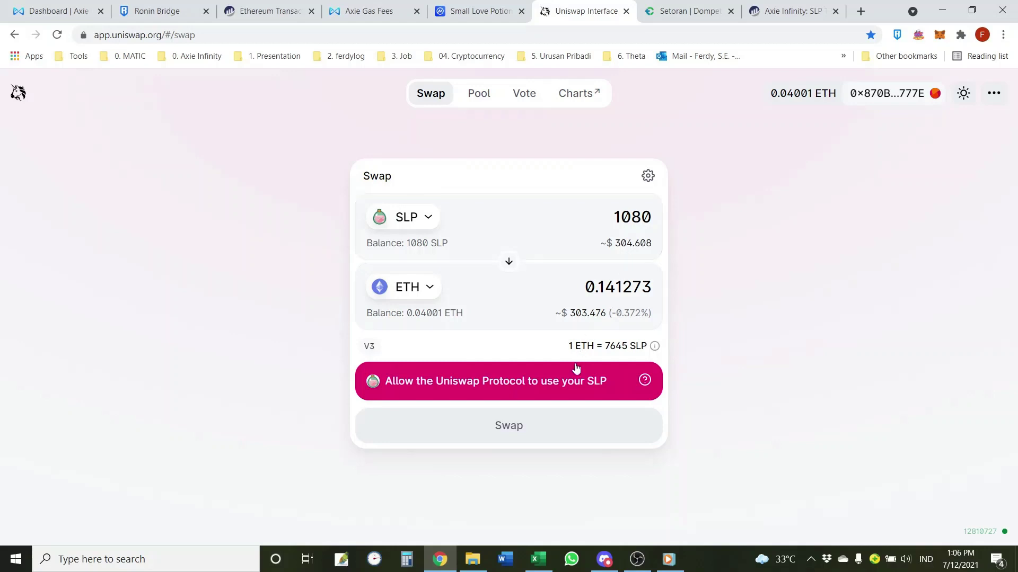
left_click(571, 385)
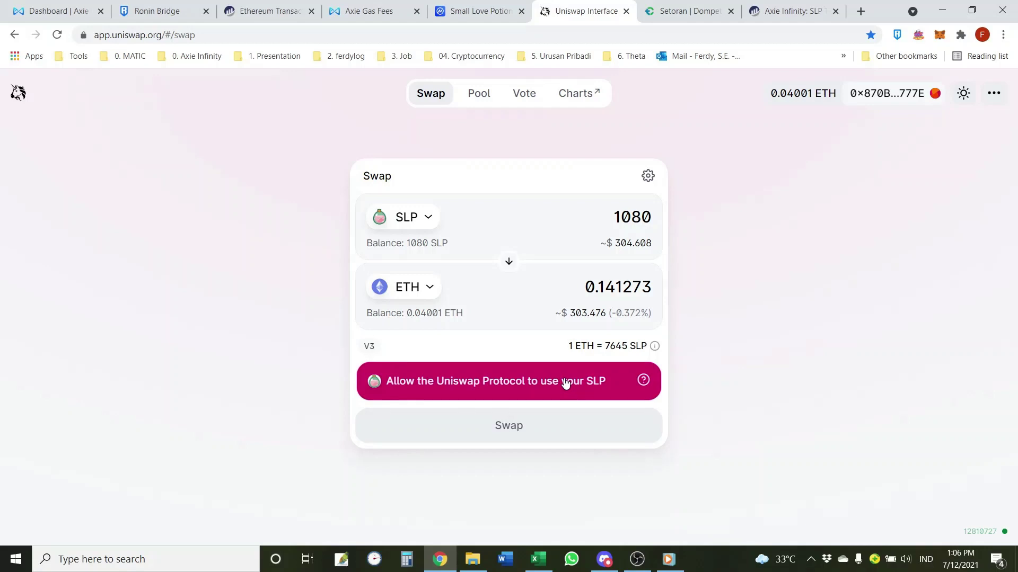
Allow Uniswap to spend SLP, confirm it in MetaMask, and check the approval is pending
left_click(565, 383)
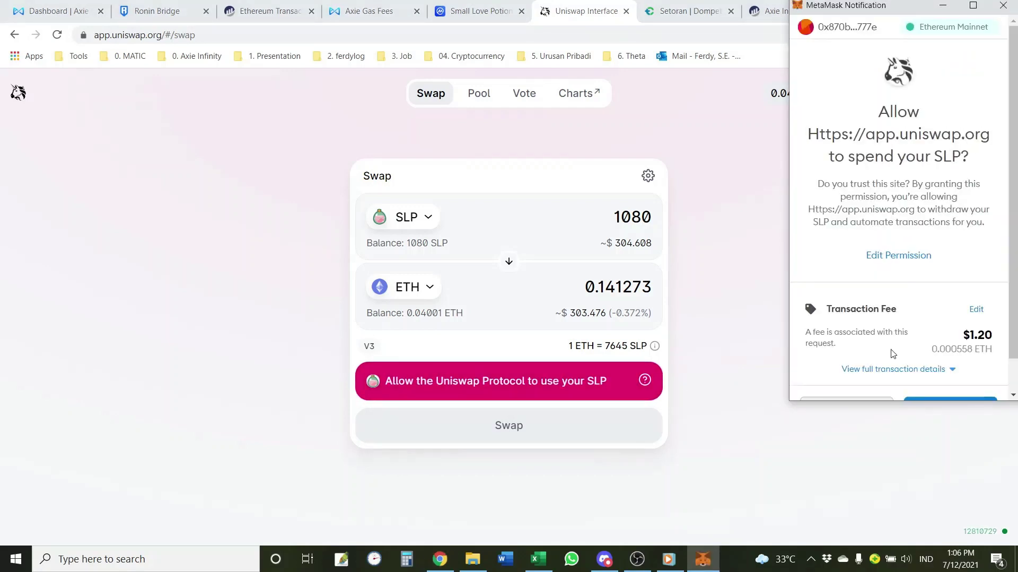
scroll(901, 328, "down", 1)
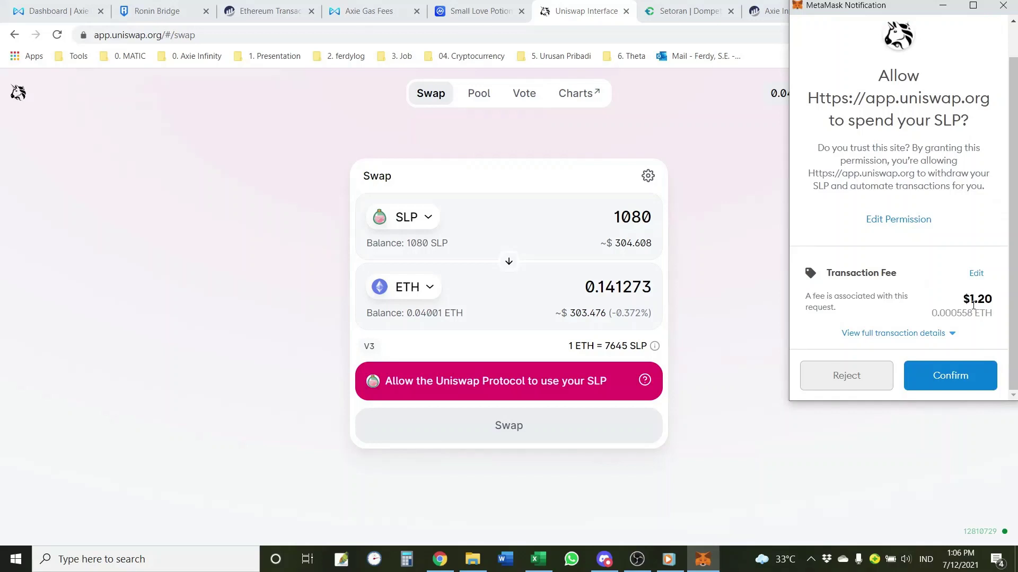
left_click(958, 377)
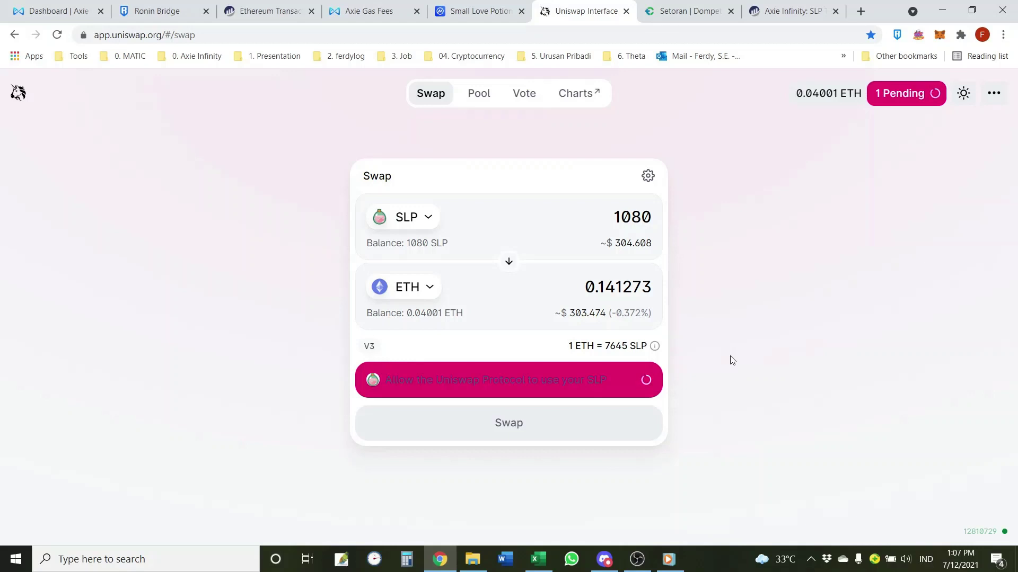
left_click(939, 36)
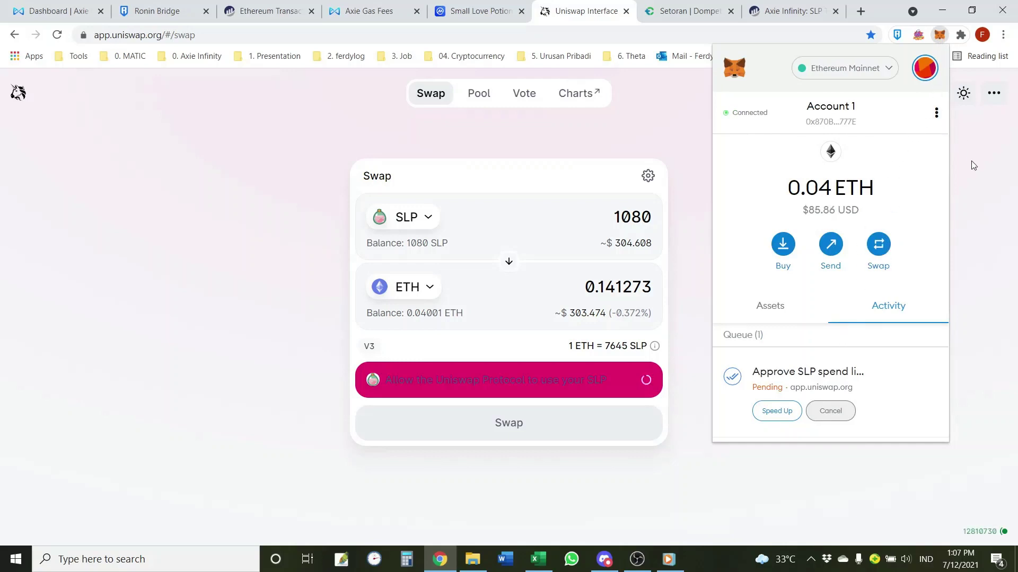
left_click(984, 215)
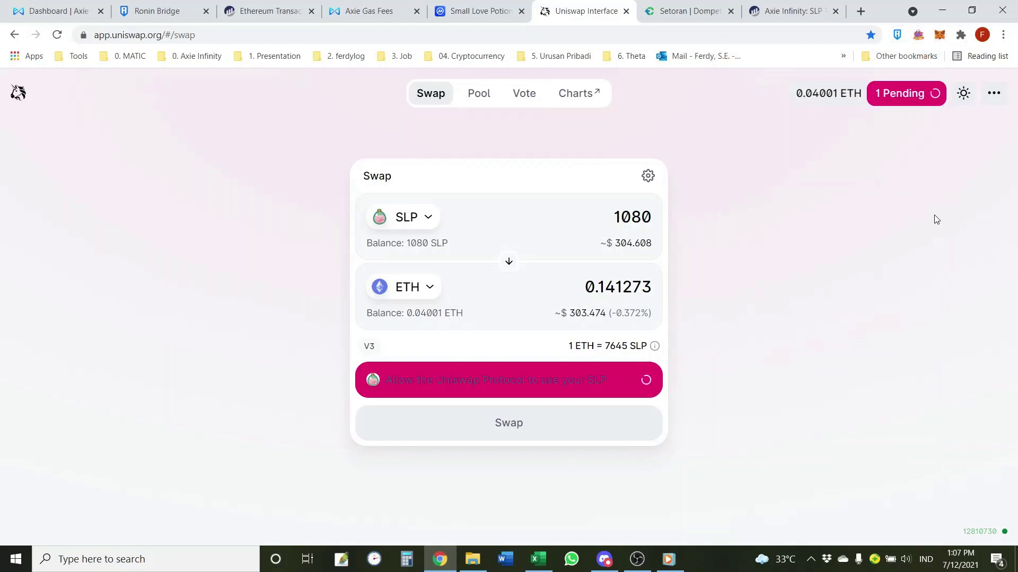
Close the Etherscan SLP and SLP price tabs, check Axie Gas Fees, then return to Uniswap
left_click(835, 11)
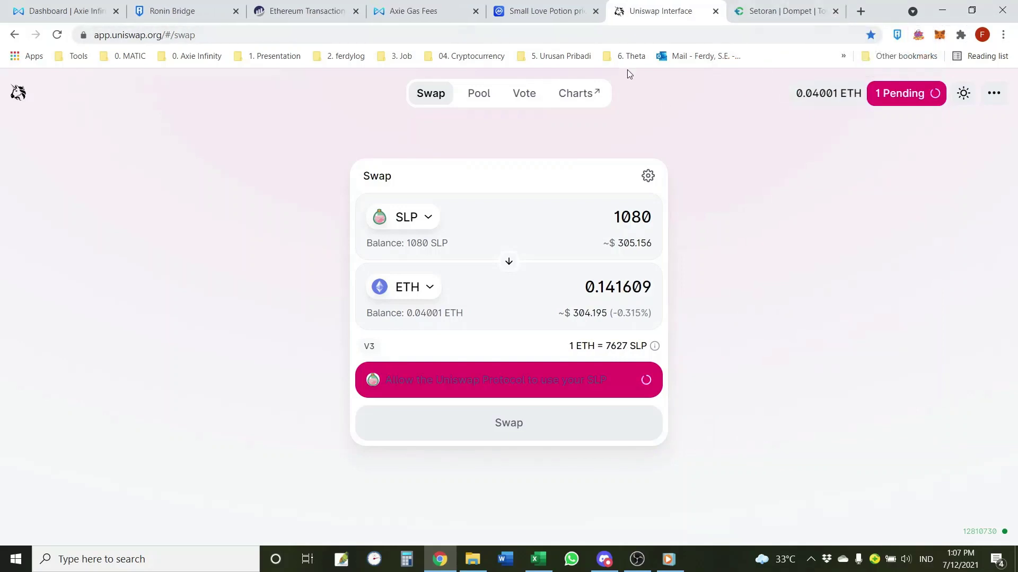
left_click(595, 11)
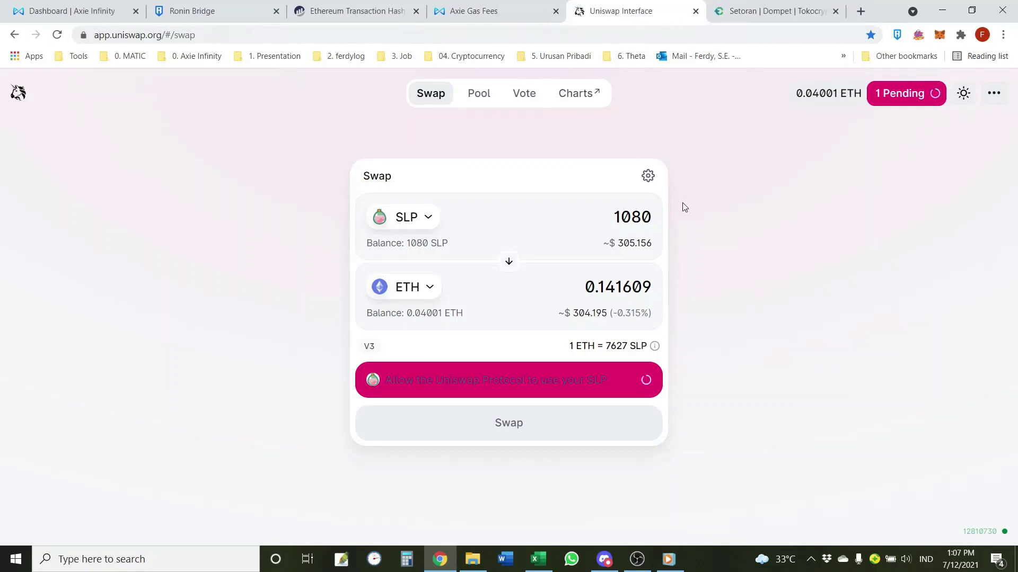
left_click(520, 18)
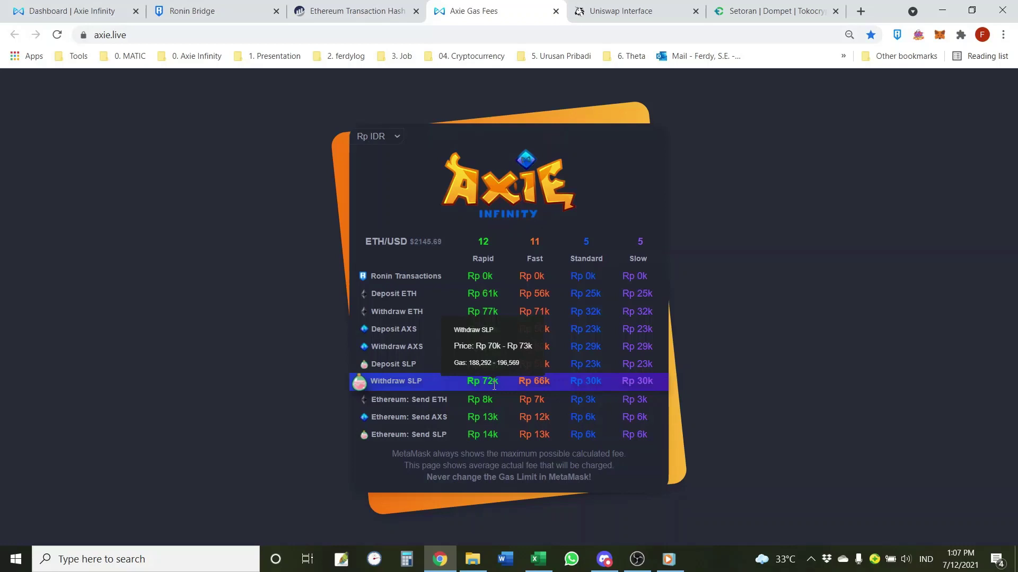
left_click(615, 14)
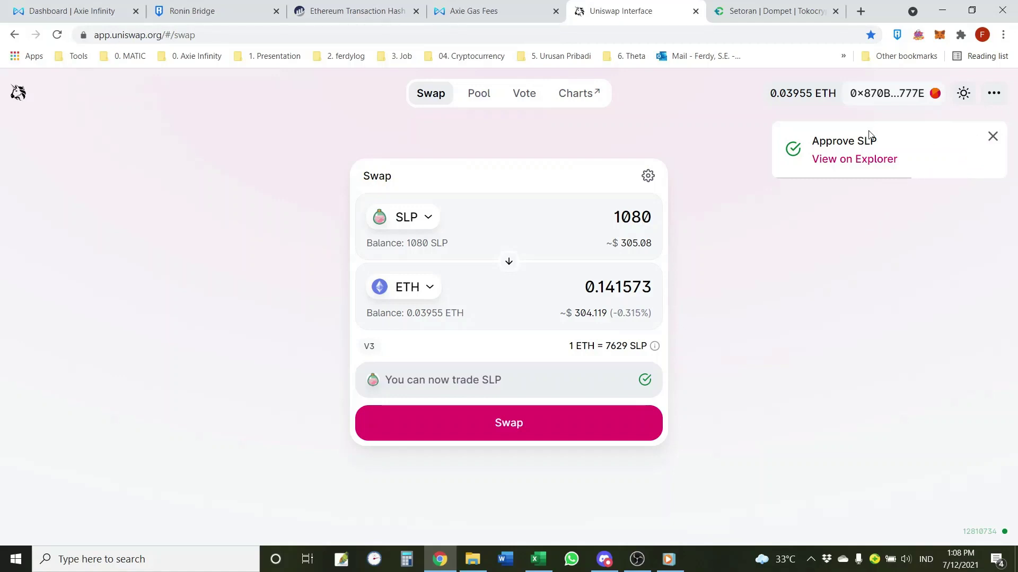
Swap 1080 SLP for about 0.141607 ETH, accepting the updated price and confirming in MetaMask
left_click(993, 136)
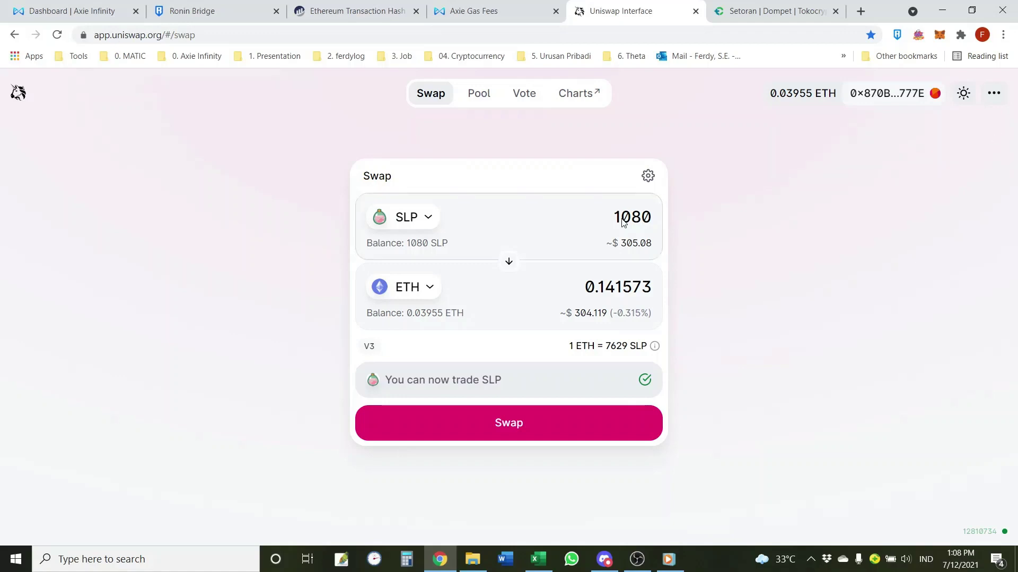
left_click(538, 430)
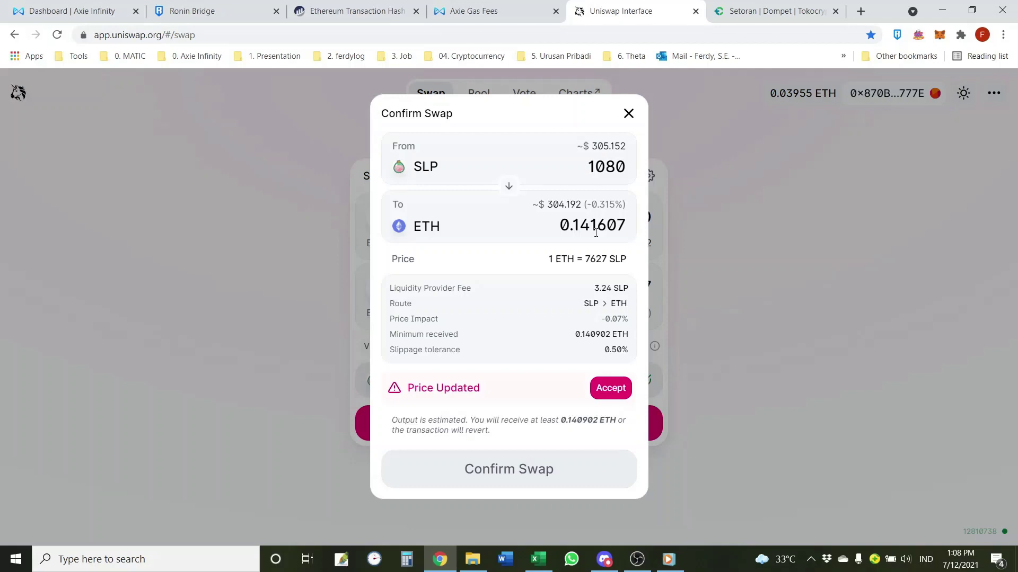
left_click(608, 389)
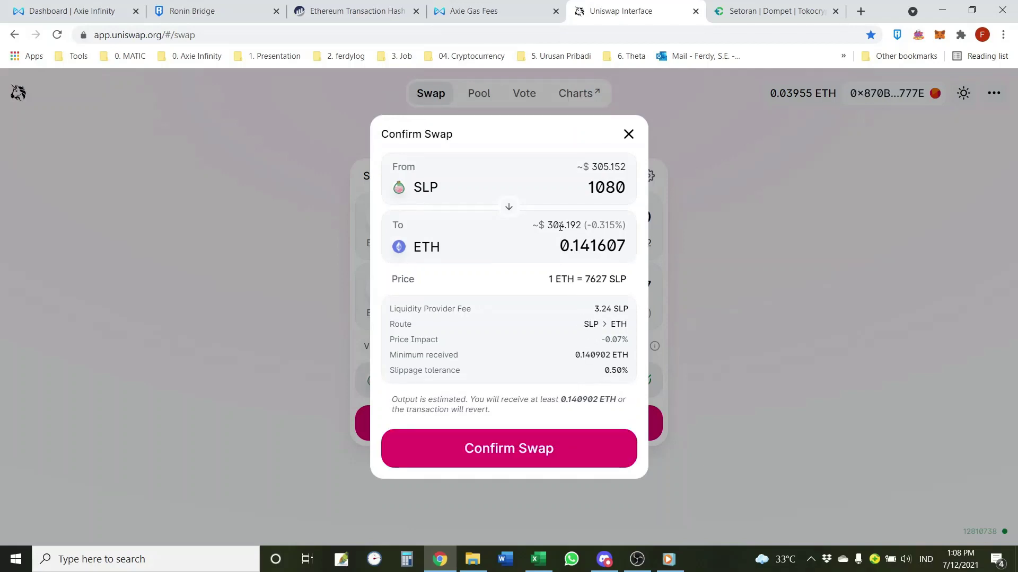
left_click(555, 452)
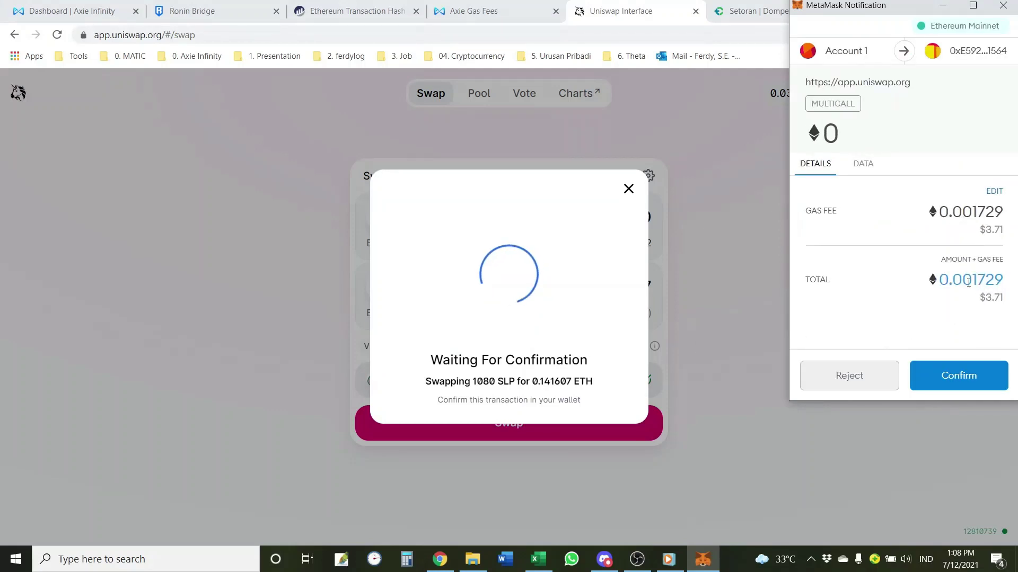
left_click(964, 377)
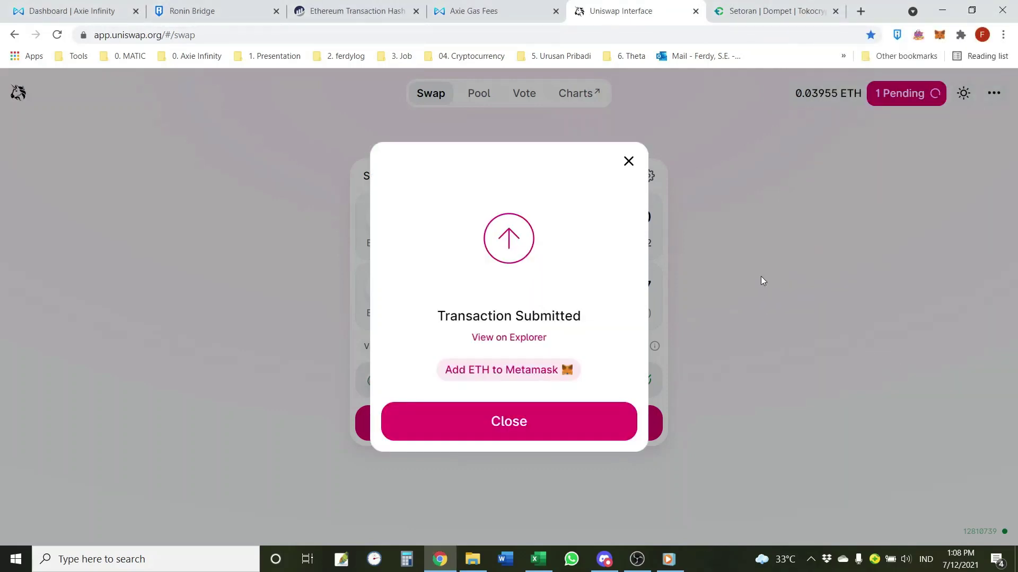
left_click(549, 427)
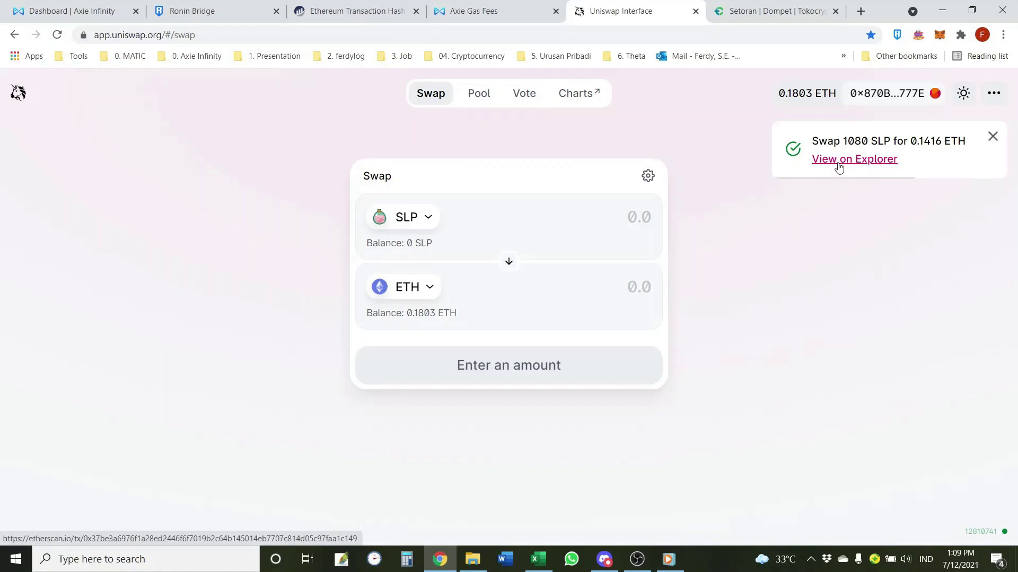
In MetaMask Activity, review the Multicall swap and SLP approval transaction details
left_click(994, 143)
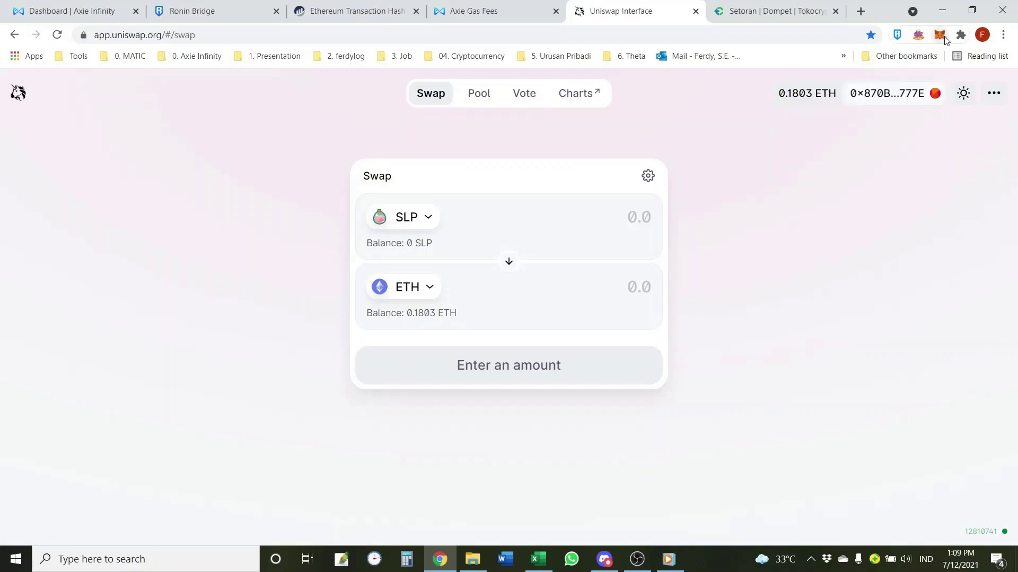
left_click(941, 36)
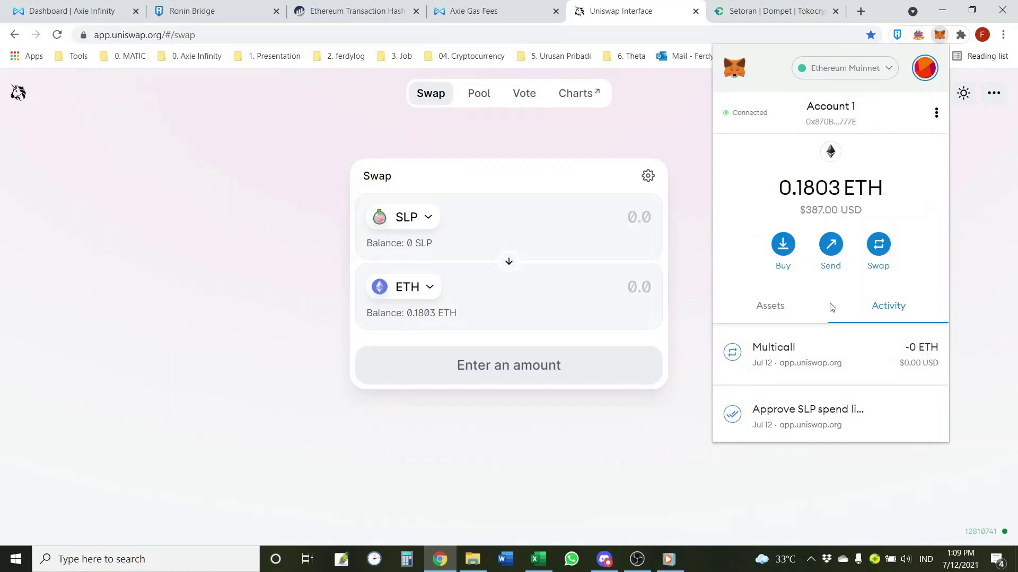
left_click(758, 306)
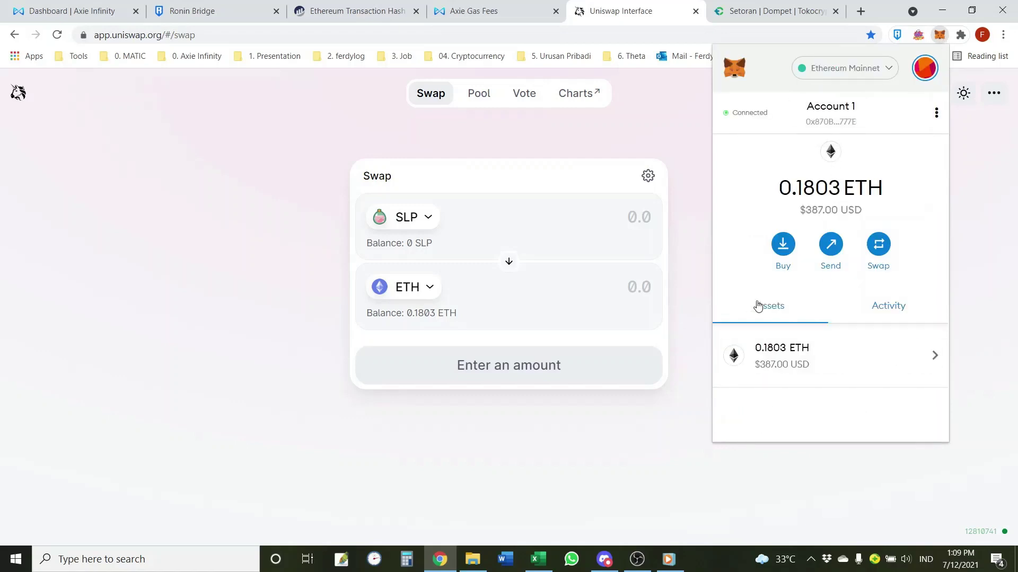
left_click(884, 309)
scroll(896, 345, "down", 3)
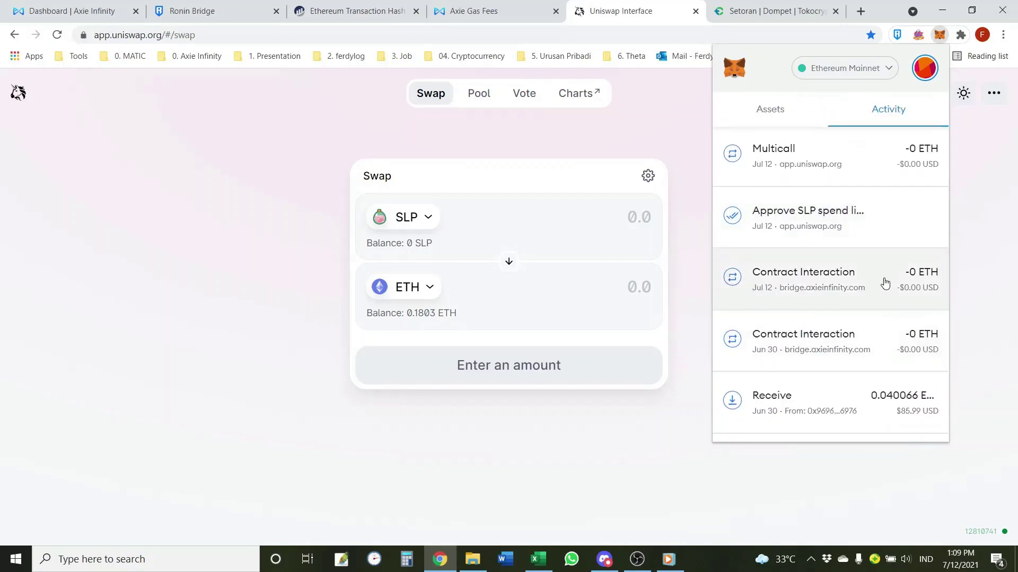
scroll(816, 229, "up", 2)
left_click(817, 228)
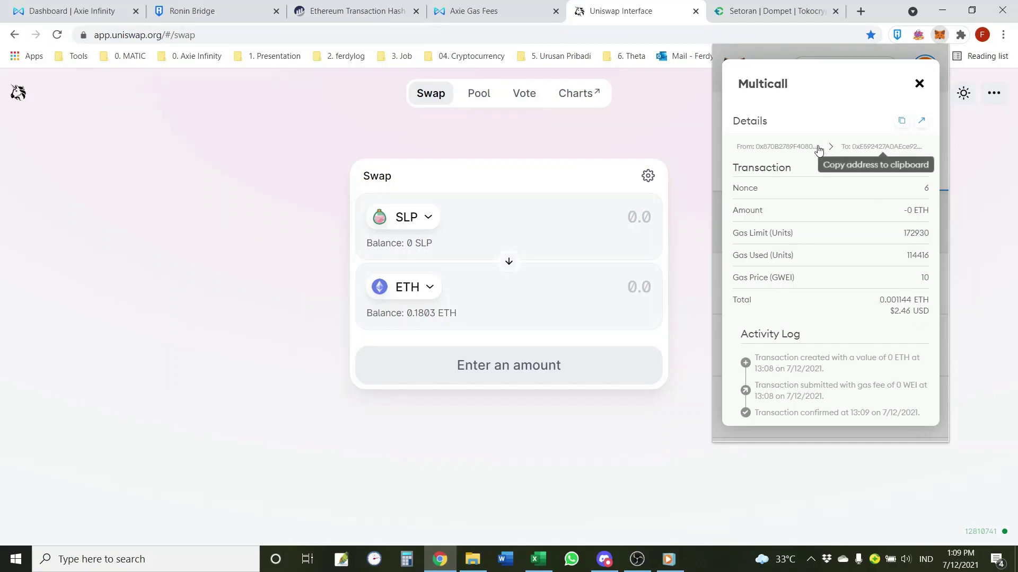
left_click(919, 85)
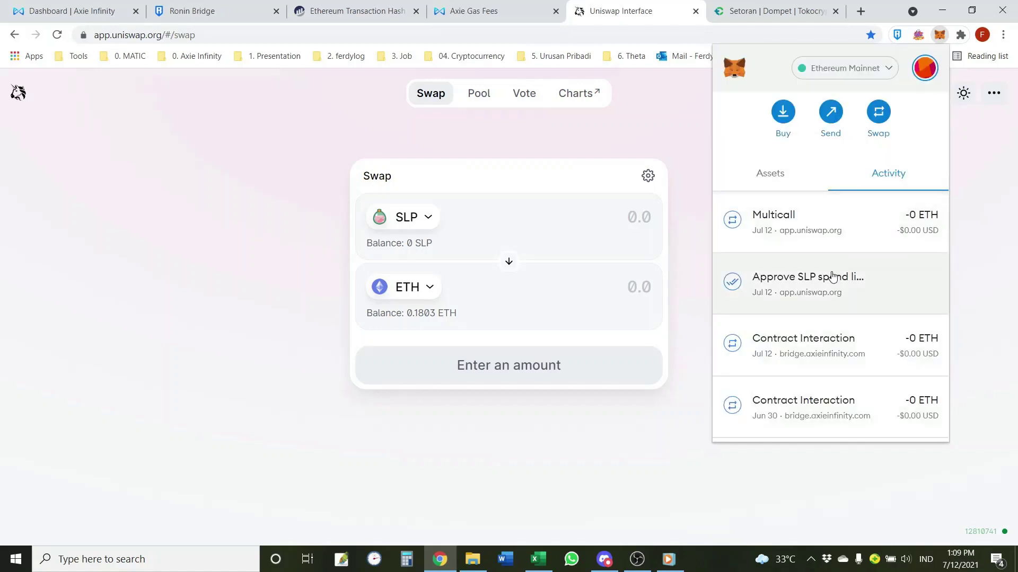
scroll(821, 281, "up", 3)
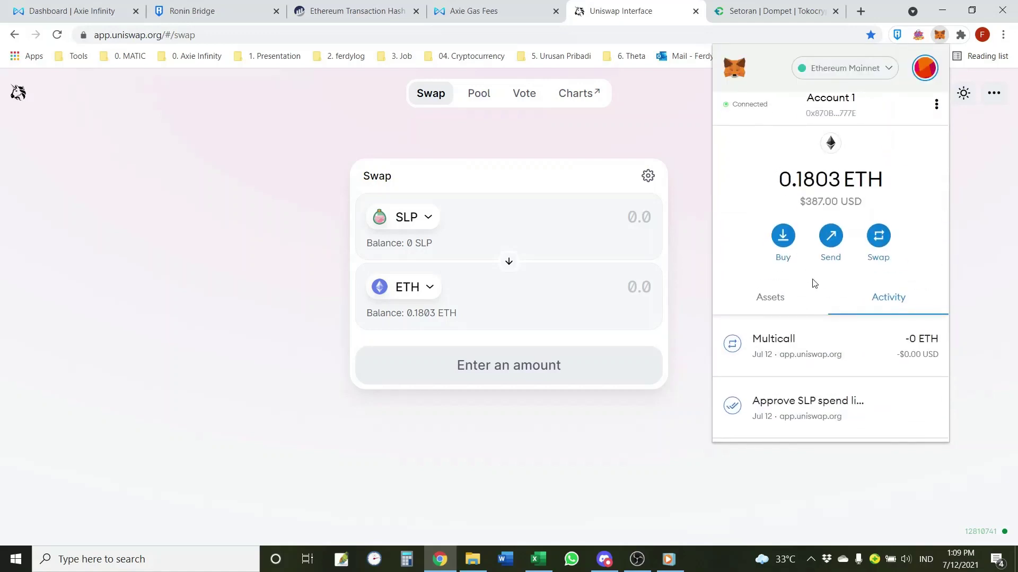
scroll(819, 286, "down", 2)
left_click(824, 291)
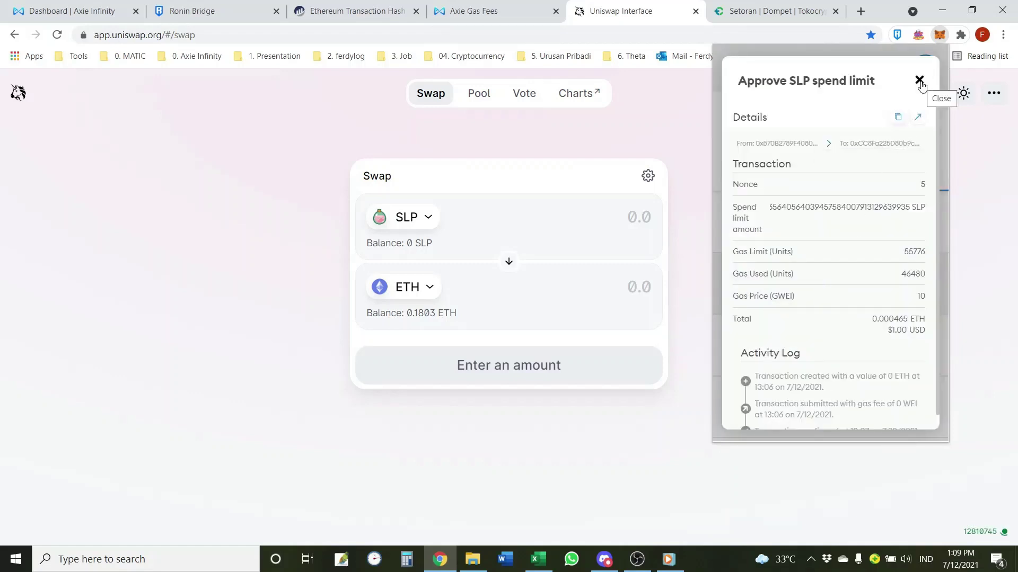
left_click(920, 81)
From the ETH asset's history, open the Multicall swap transaction on Etherscan
left_click(792, 173)
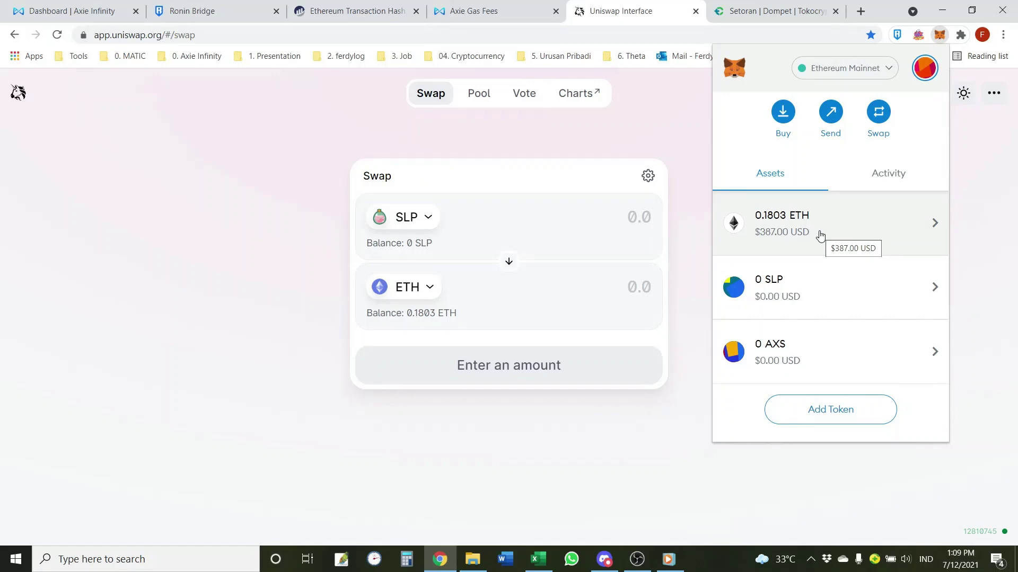
left_click(820, 235)
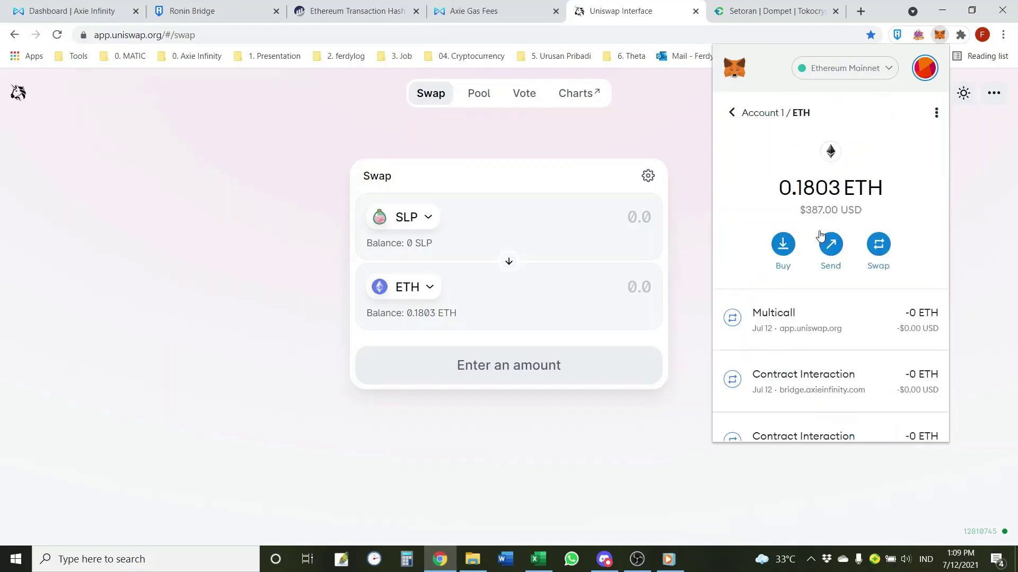
left_click(890, 313)
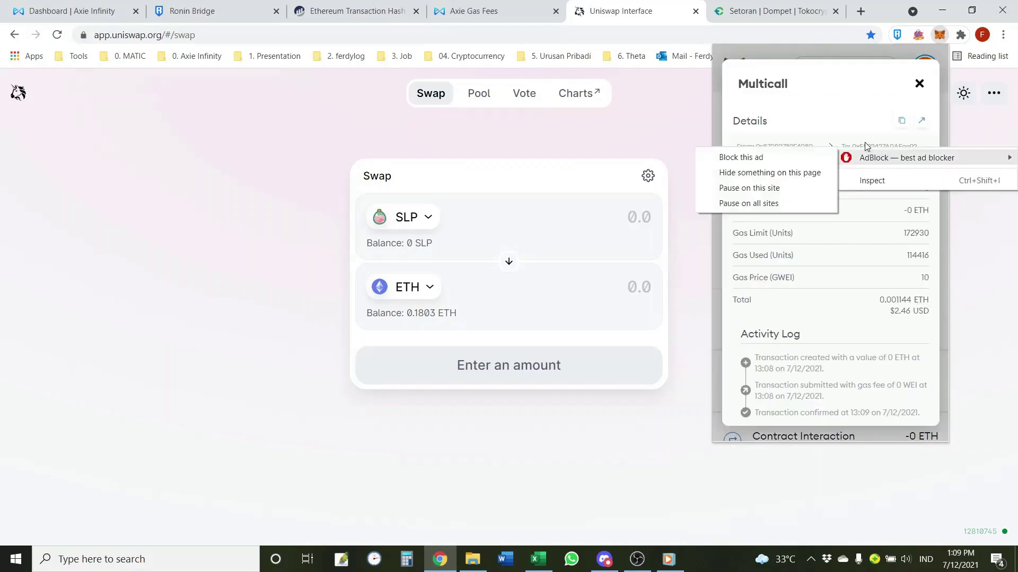
left_click(866, 150)
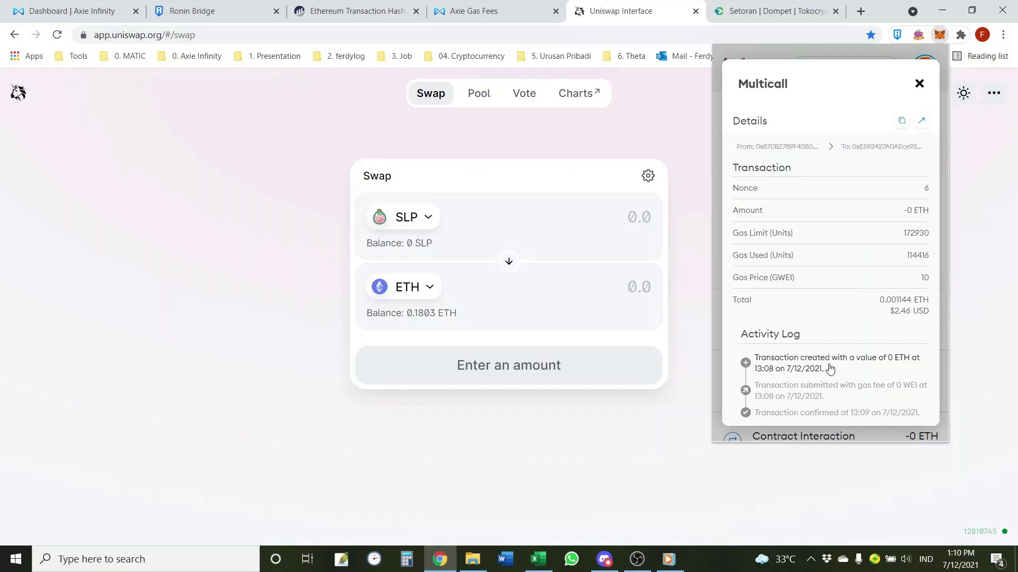
left_click(830, 368)
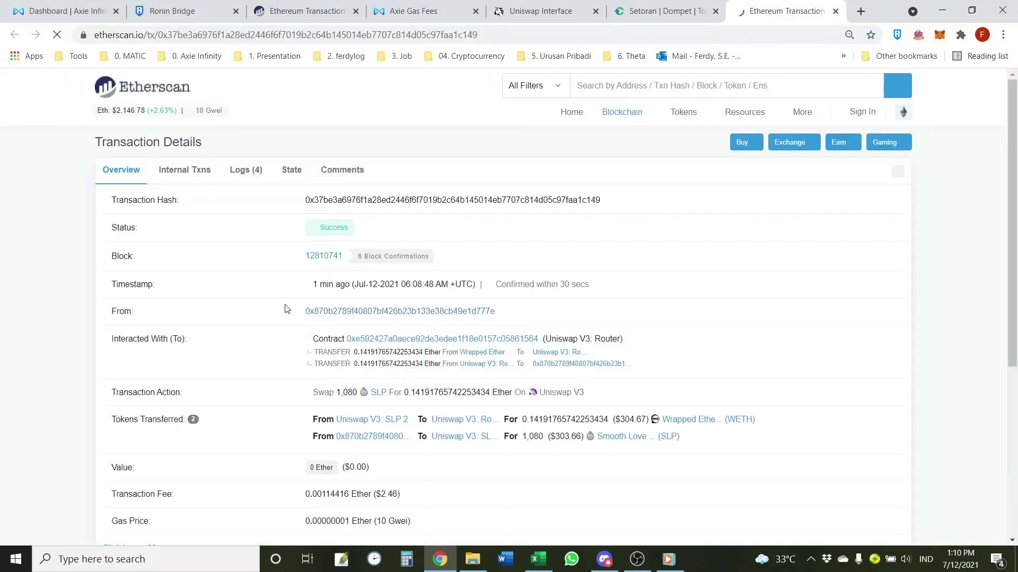
Copy the 0.14191765742253434 Ether received from the 1,080 SLP swap on Etherscan, then bring up MetaMask
scroll(381, 308, "down", 2)
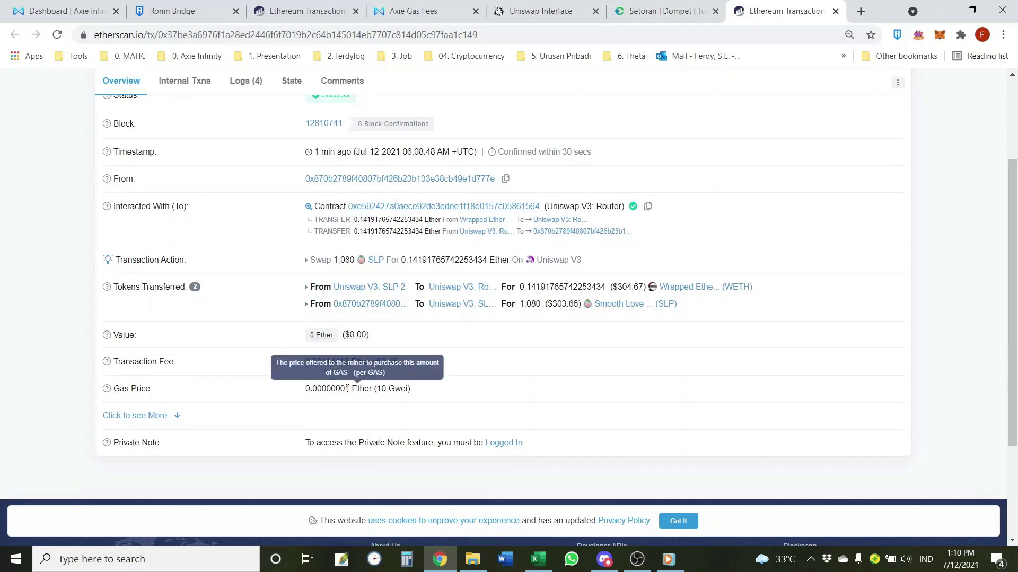
scroll(349, 180, "down", 1)
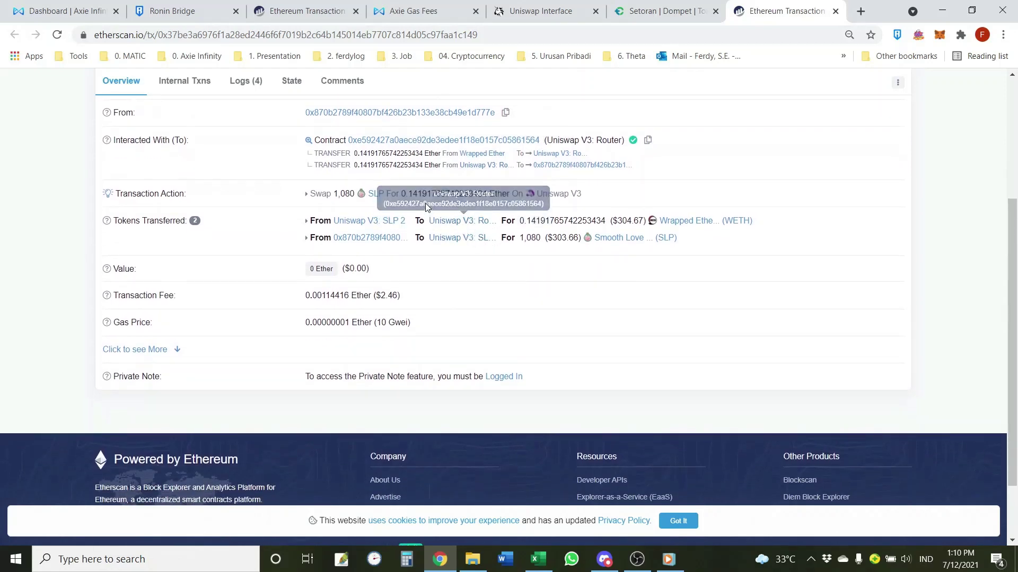
scroll(672, 331, "up", 3)
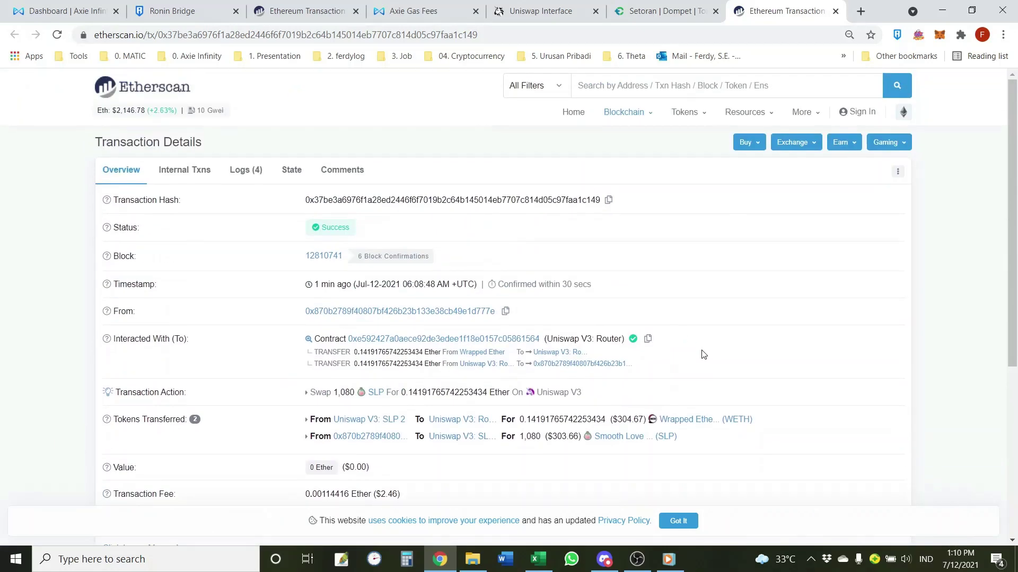
mouse_move(407, 393)
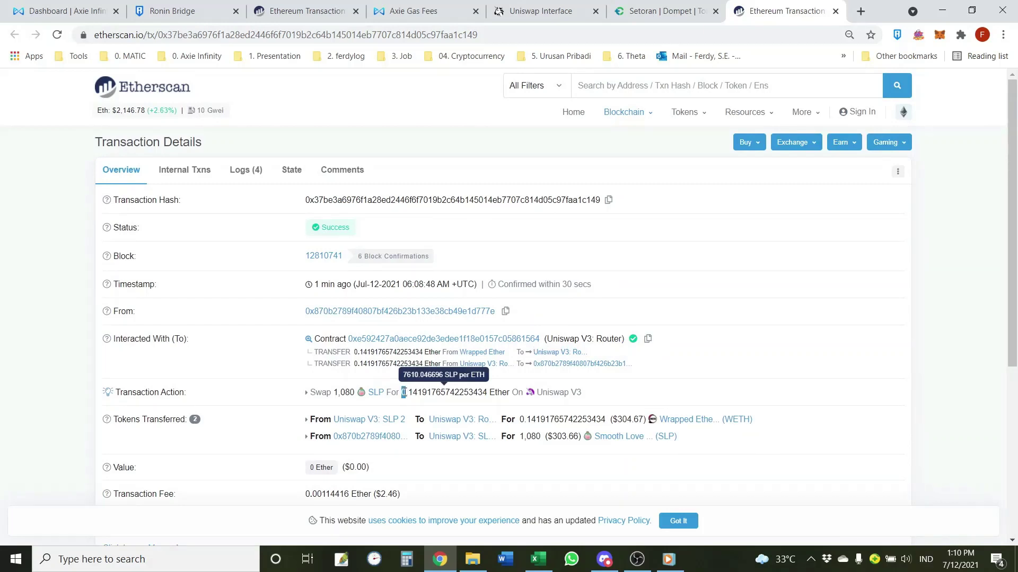
left_click_drag(404, 392, 486, 397)
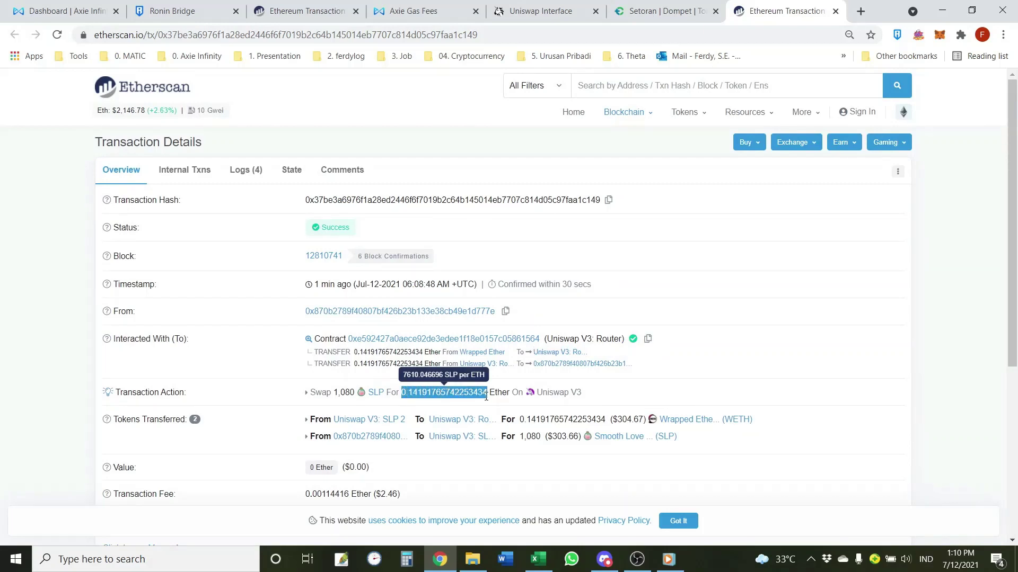
right_click(485, 395)
left_click(491, 403)
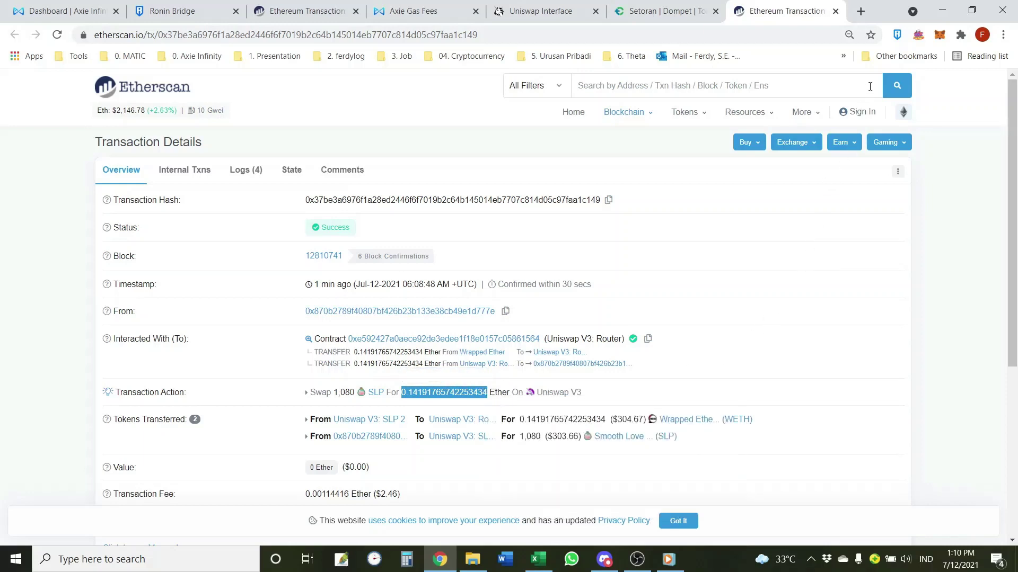
left_click(935, 37)
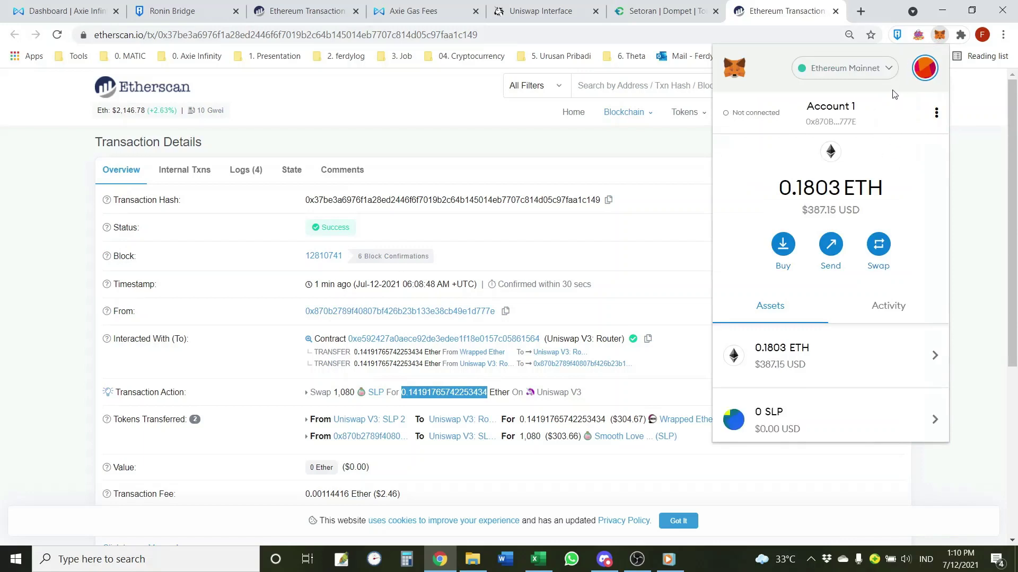
Start a MetaMask send, paste the clipboard, and clear the wrongly pasted amount
left_click(831, 244)
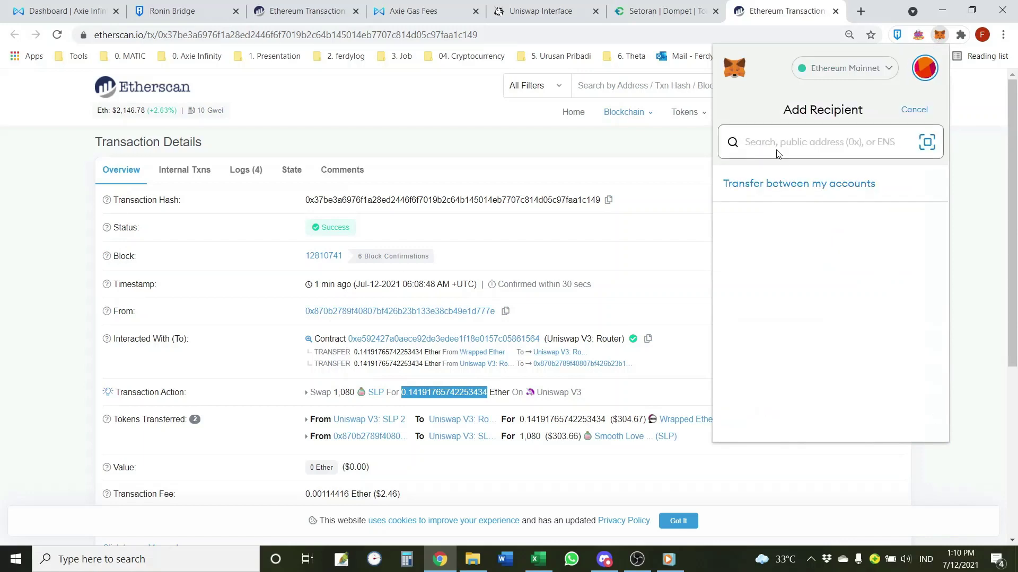
key("ctrl+v")
left_click(931, 142)
Open Tokocrypto's crypto deposit page, choose ETH via search 'et', and copy its ERC20 deposit address
left_click(657, 13)
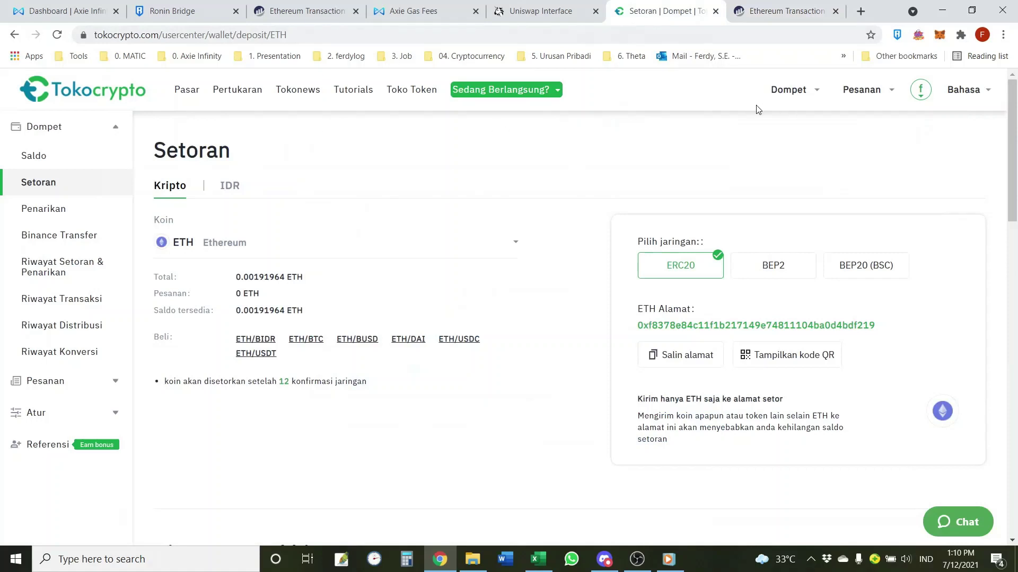
left_click(99, 93)
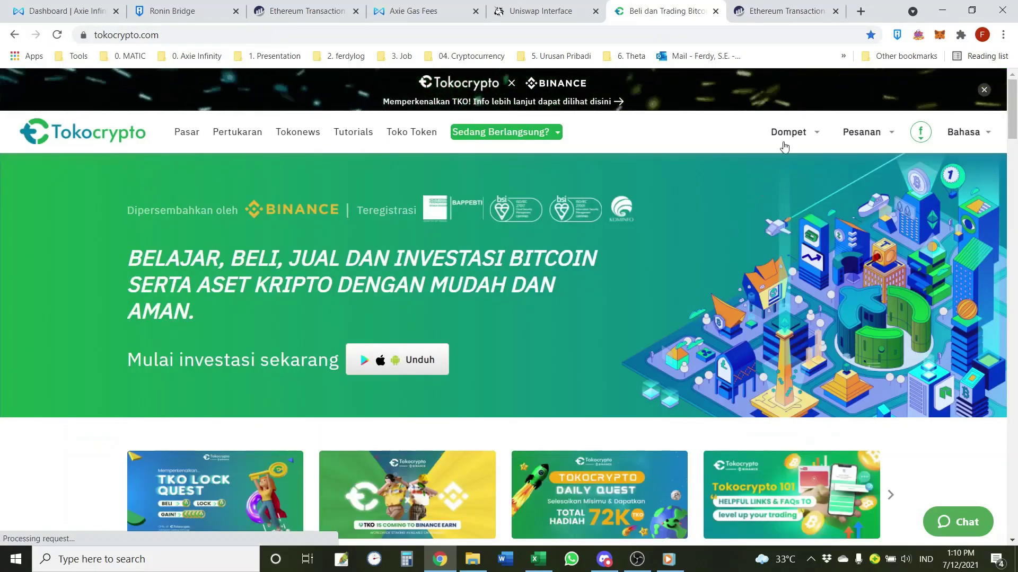
mouse_move(791, 139)
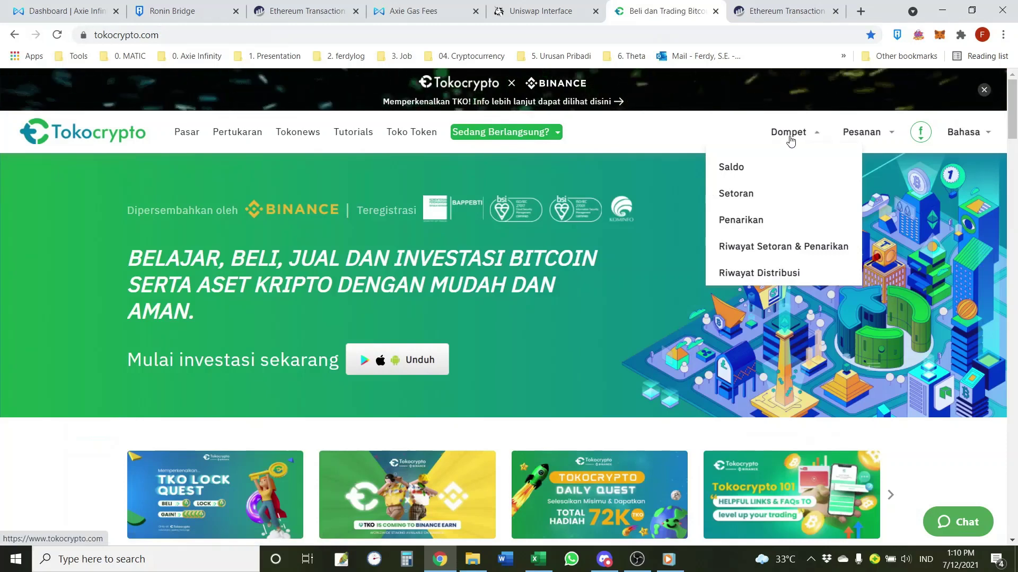
left_click(742, 195)
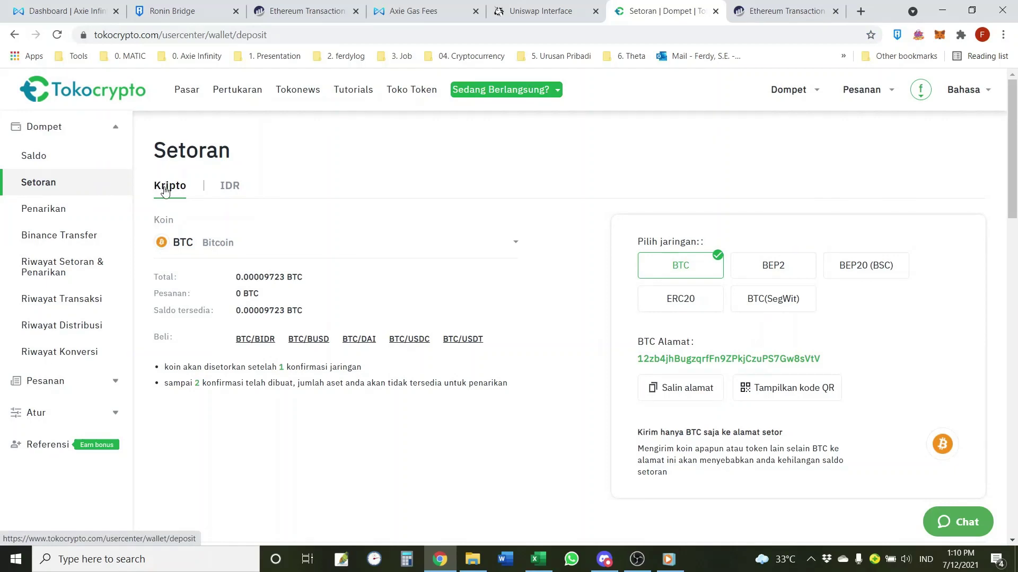
left_click(245, 248)
type("et")
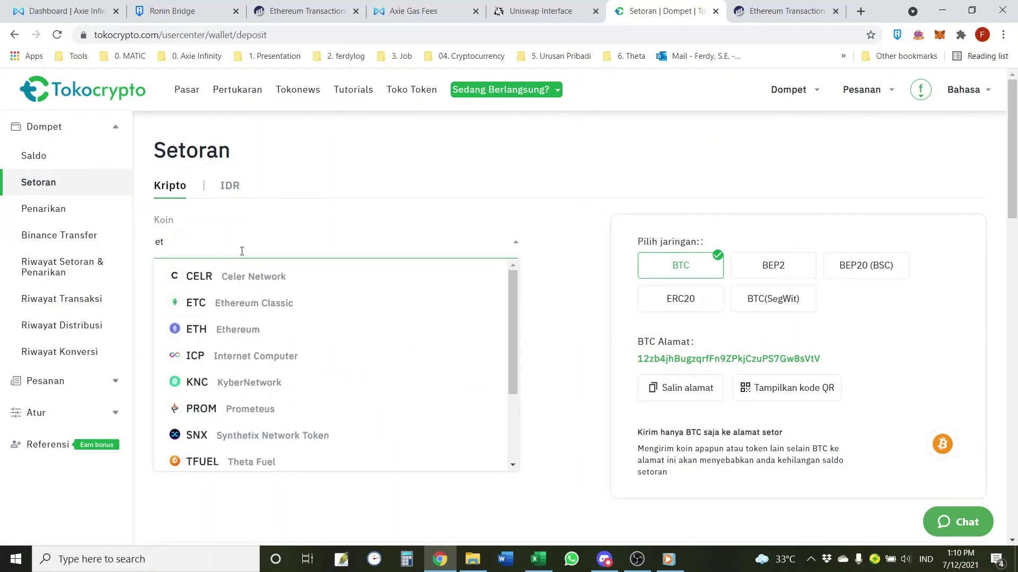
left_click(222, 324)
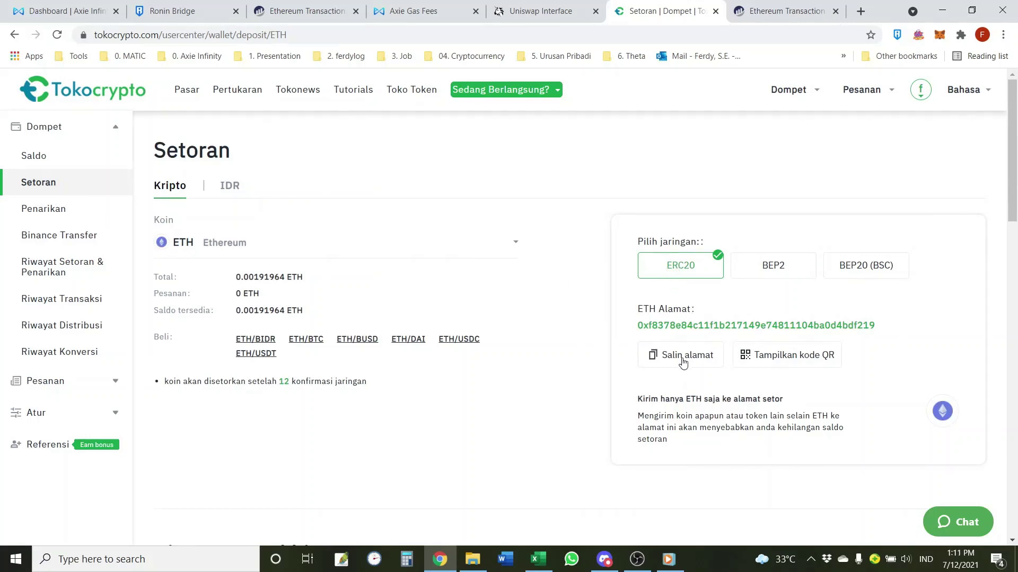
left_click(683, 360)
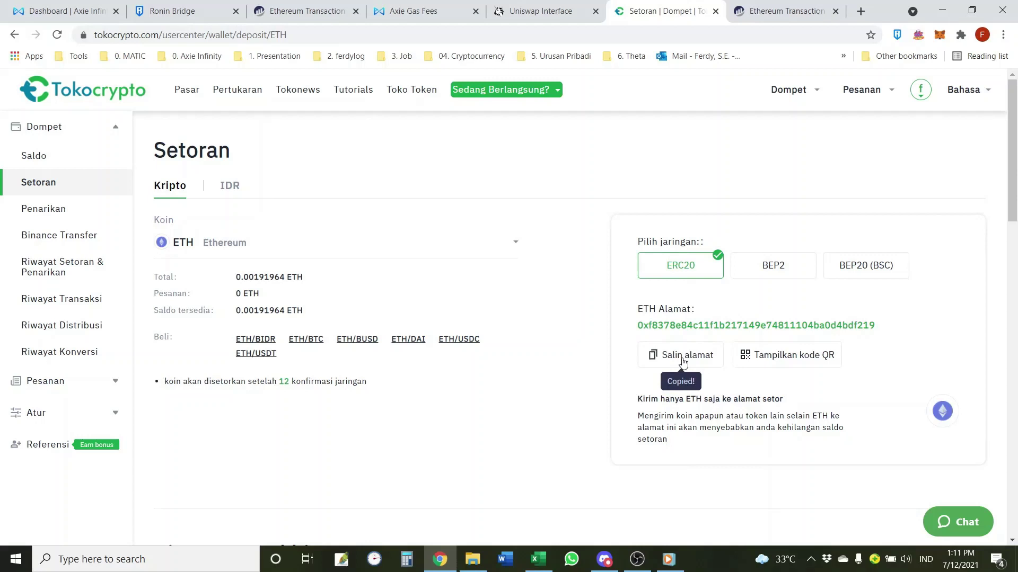
left_click(938, 36)
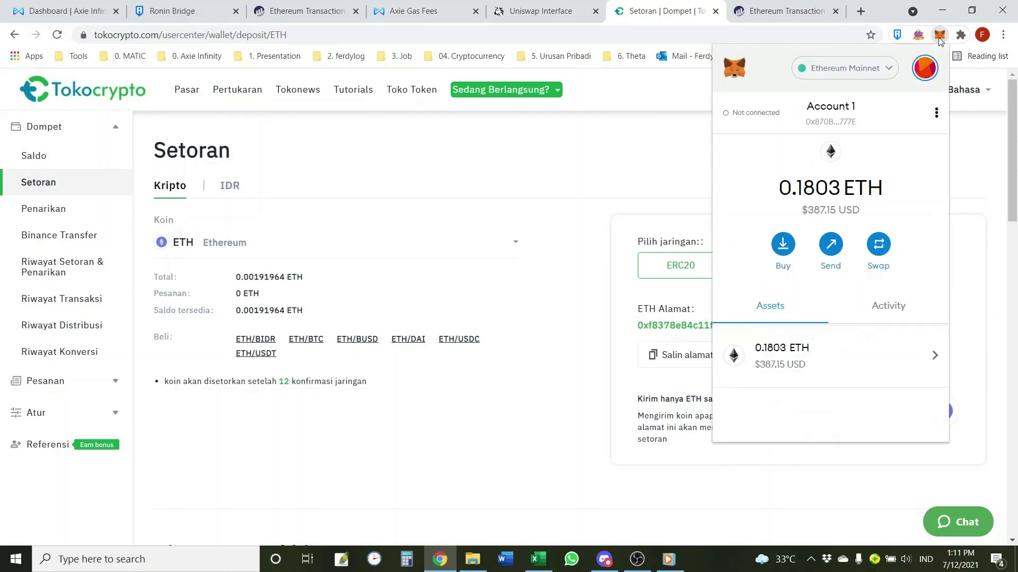
Send 0.1419 ETH from MetaMask to the pasted Tokocrypto deposit address
left_click(831, 249)
key("ctrl+v")
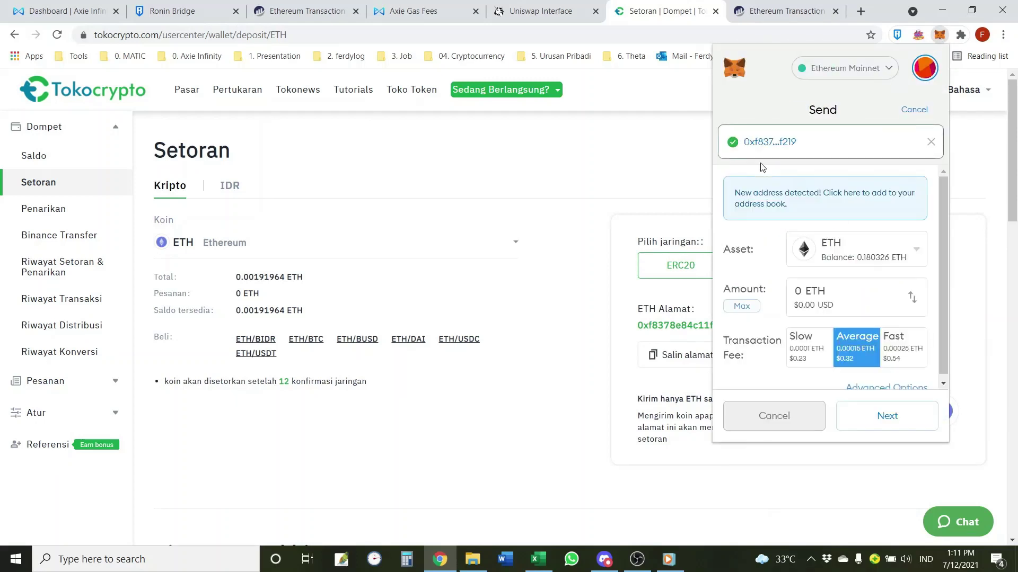
left_click(913, 109)
left_click(830, 245)
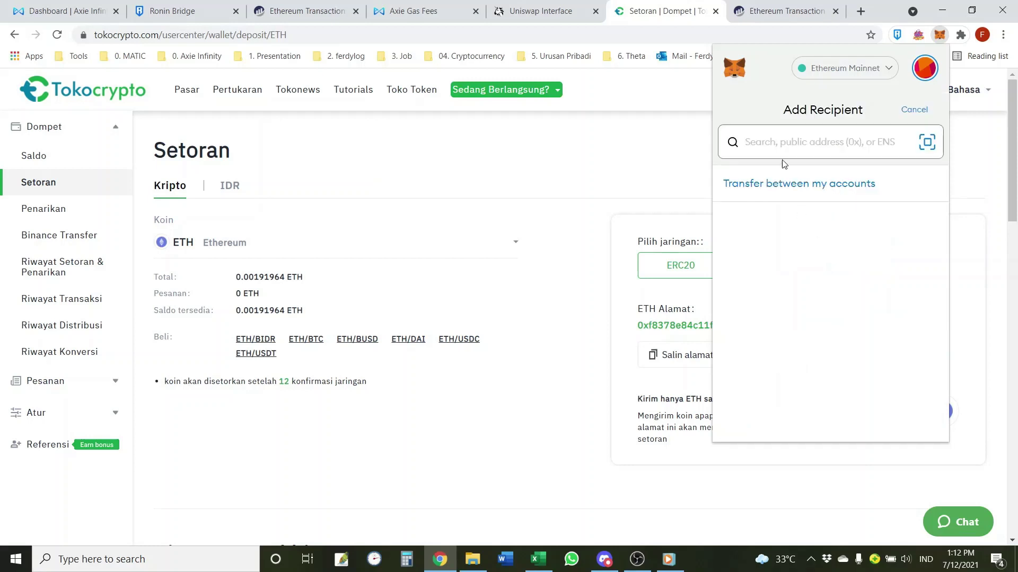
key("ctrl+v")
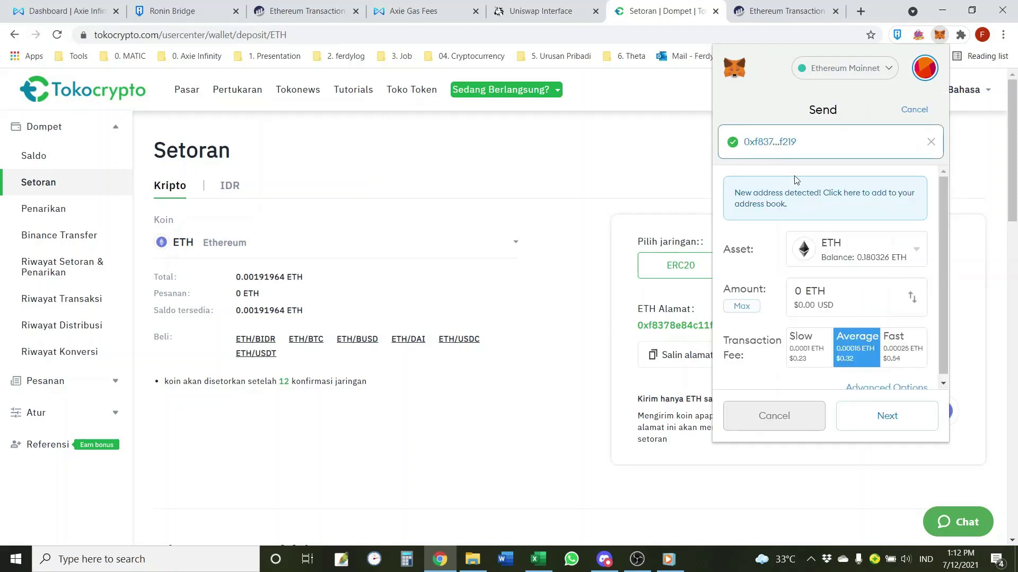
left_click(797, 300)
type(".1")
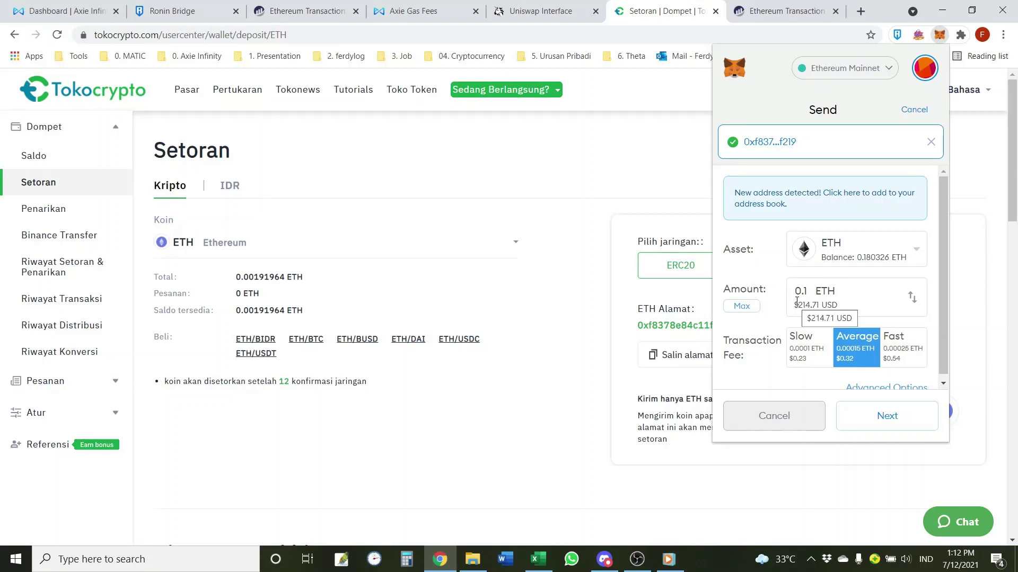
type("419")
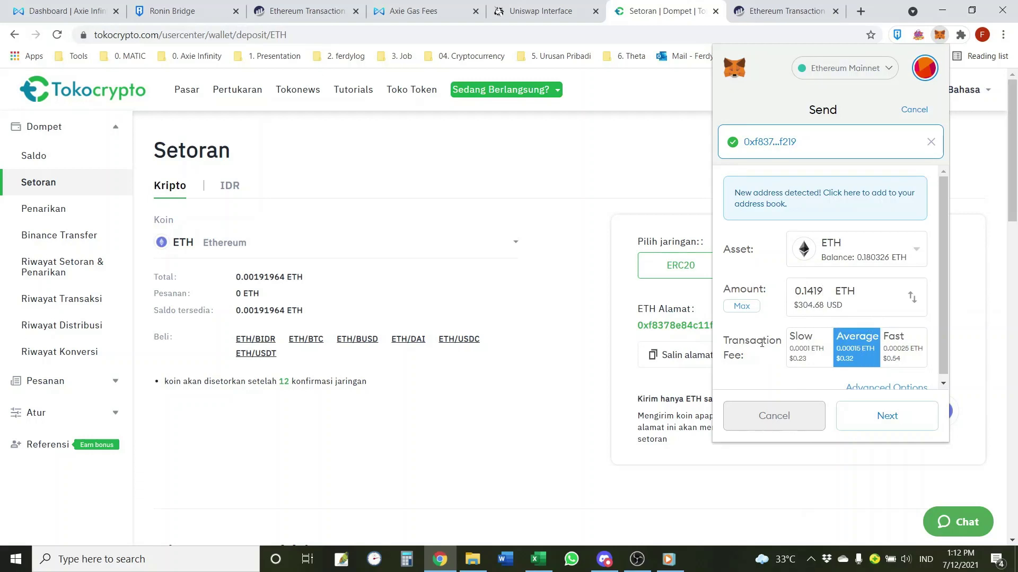
left_click(872, 419)
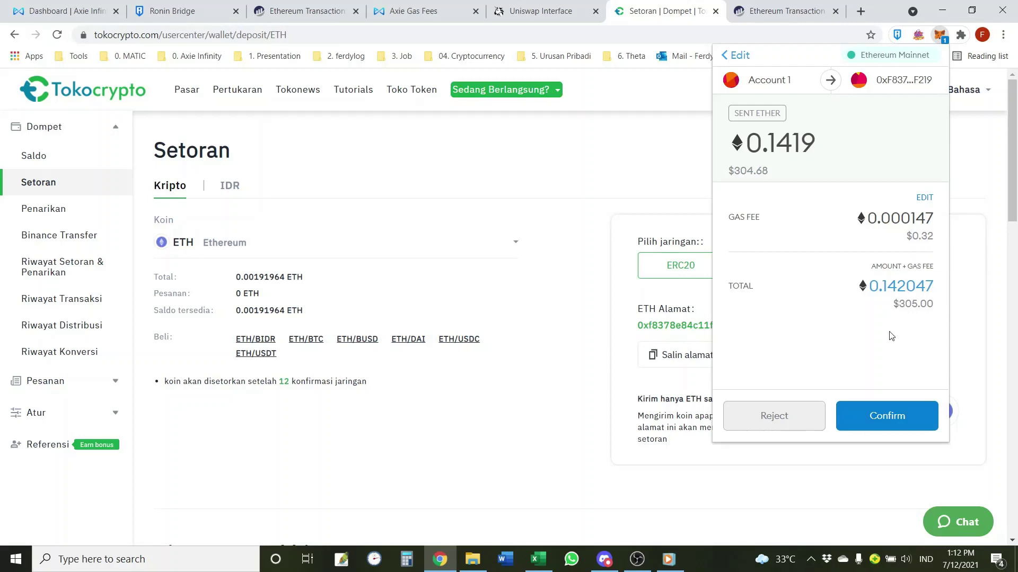
left_click(884, 417)
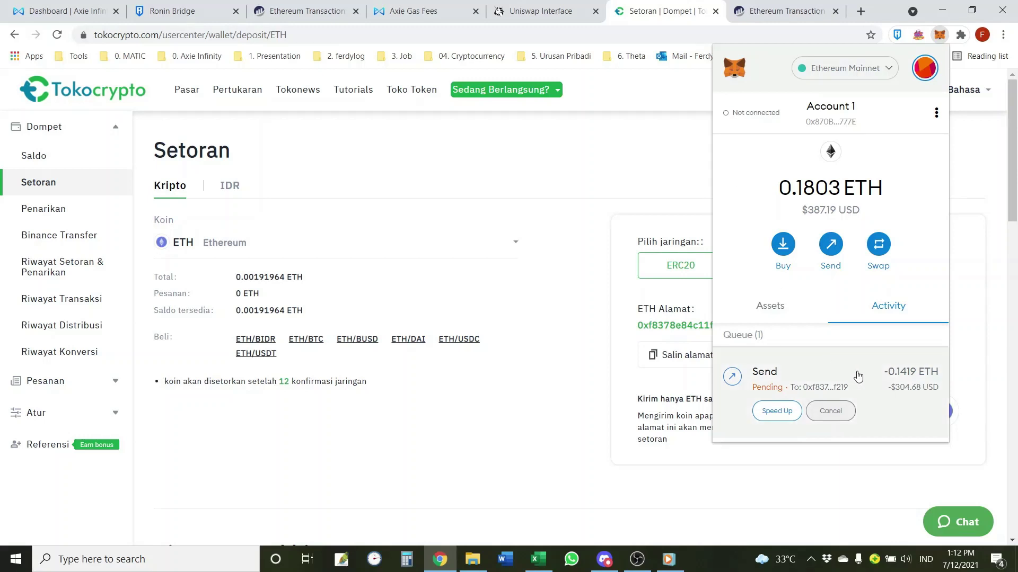
Open the pending send's details and view the transaction on Etherscan
left_click(879, 377)
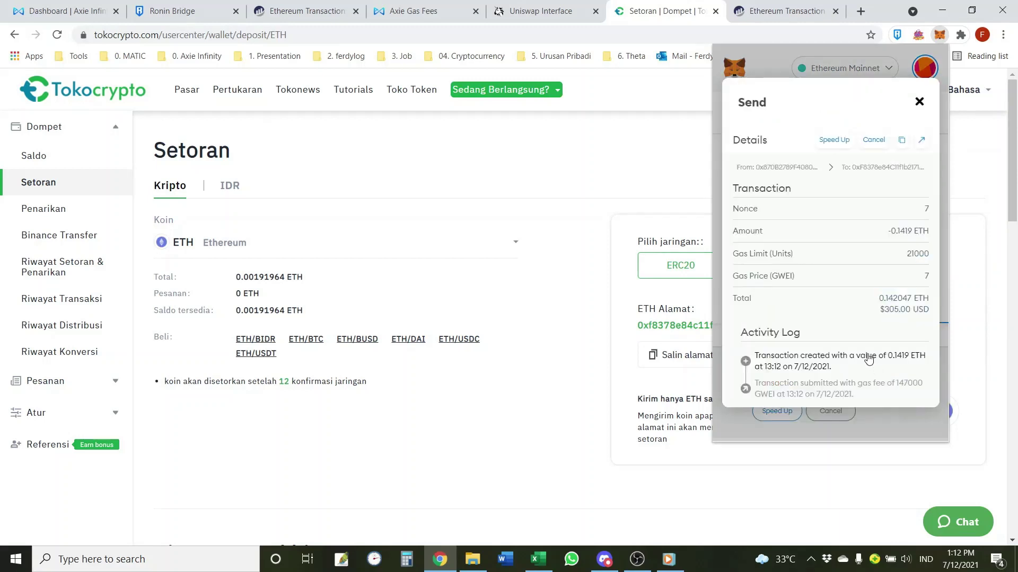
left_click(870, 358)
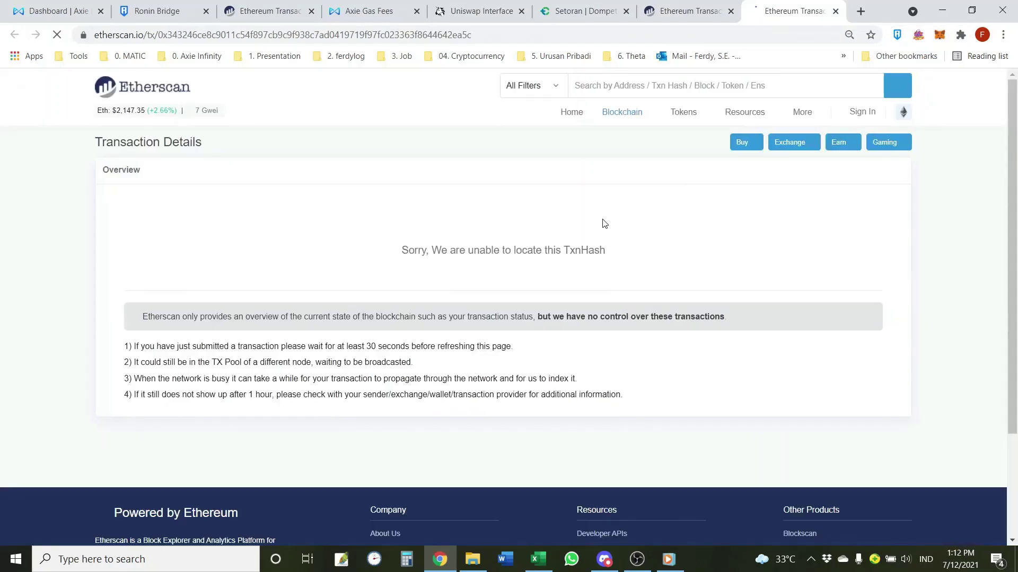
left_click(678, 13)
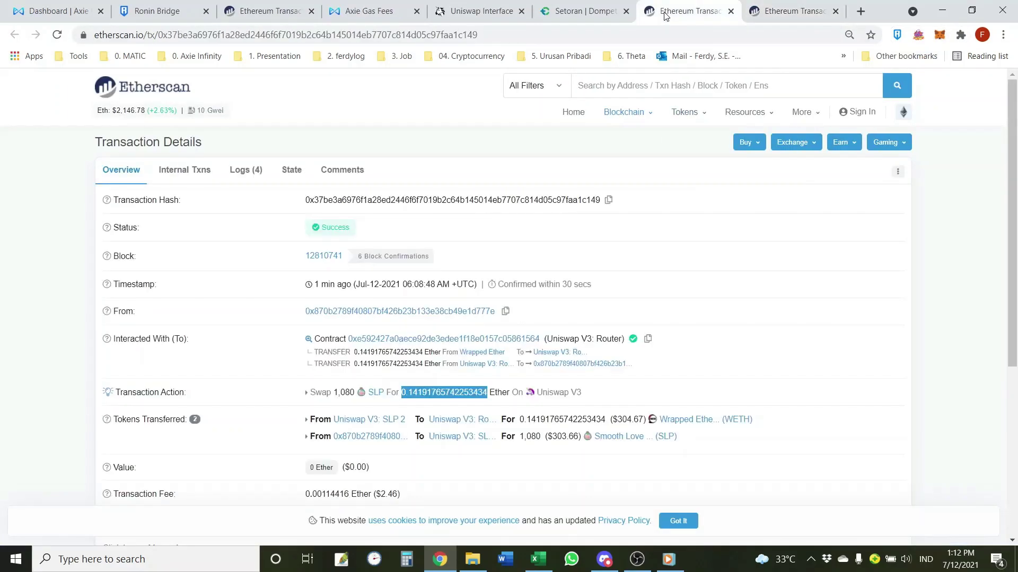
left_click(605, 16)
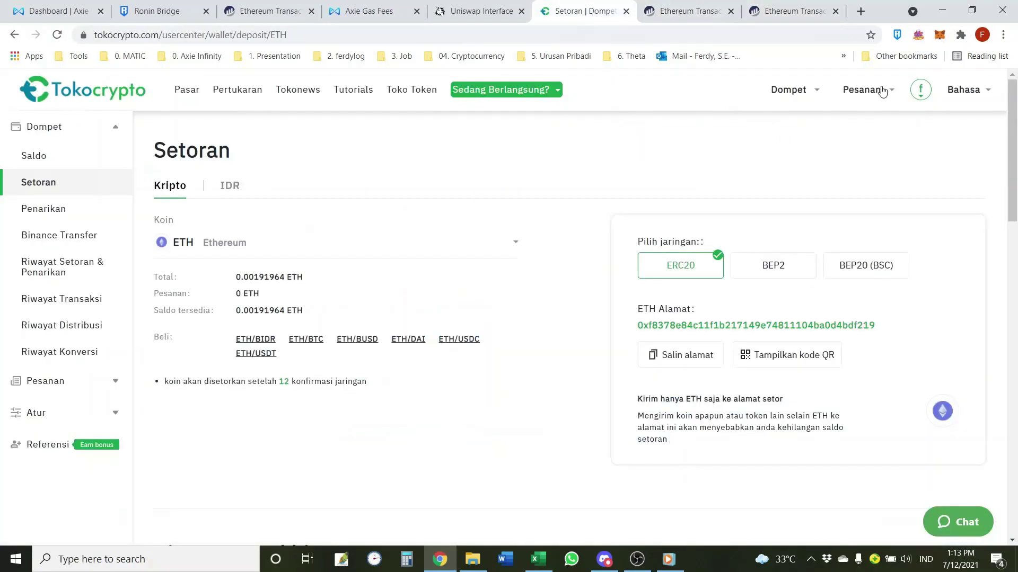
left_click(939, 35)
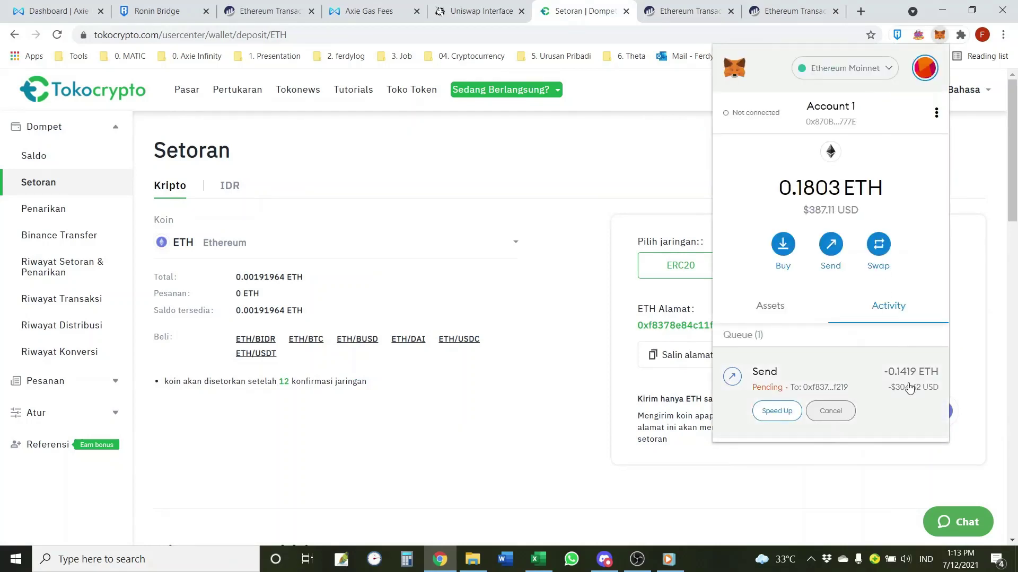
left_click(910, 388)
left_click(850, 391)
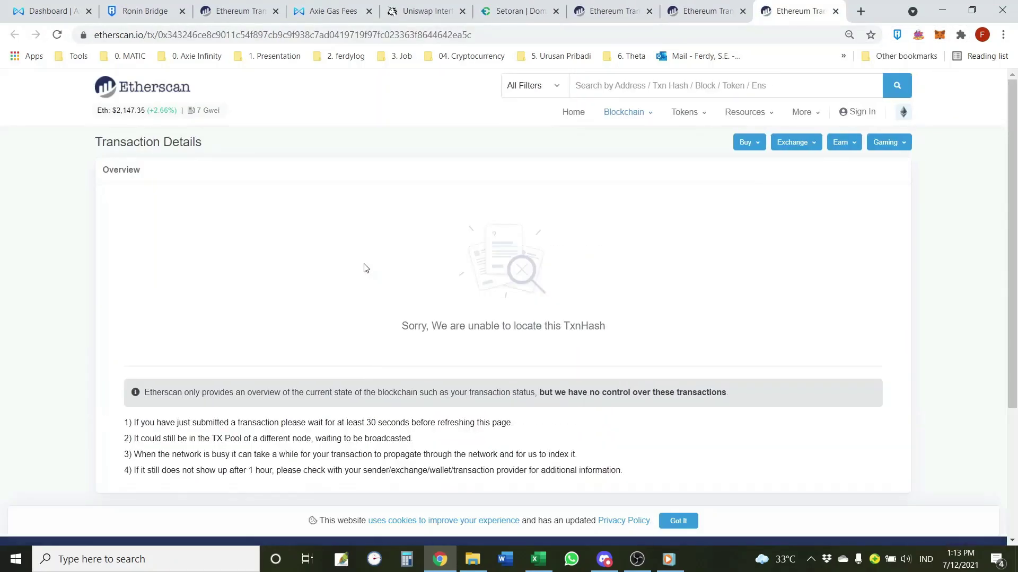
Close the duplicate Etherscan tabs and reopen the pending 0.1419 ETH send in MetaMask Activity
left_click(688, 13)
left_click(743, 11)
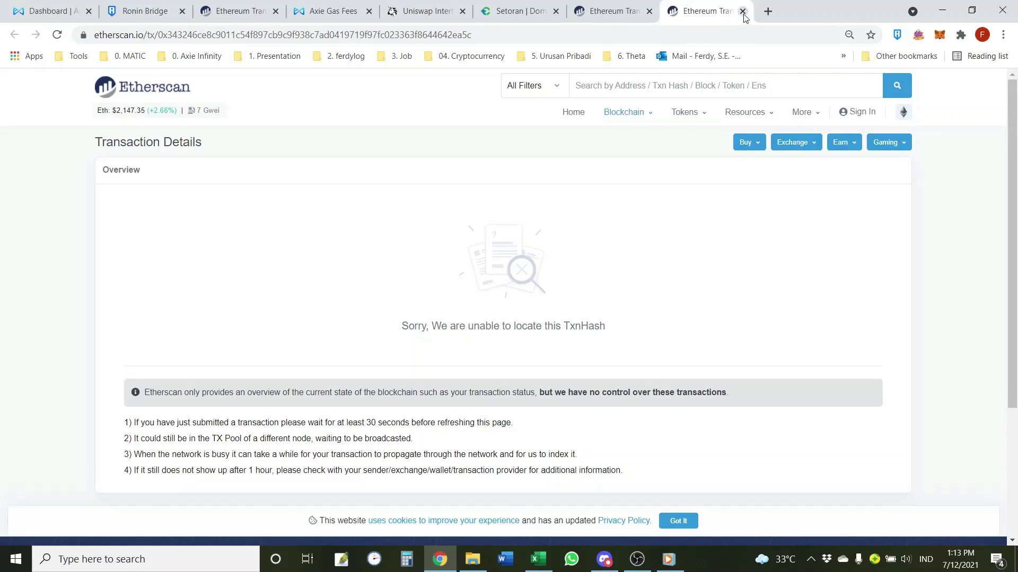
left_click(742, 11)
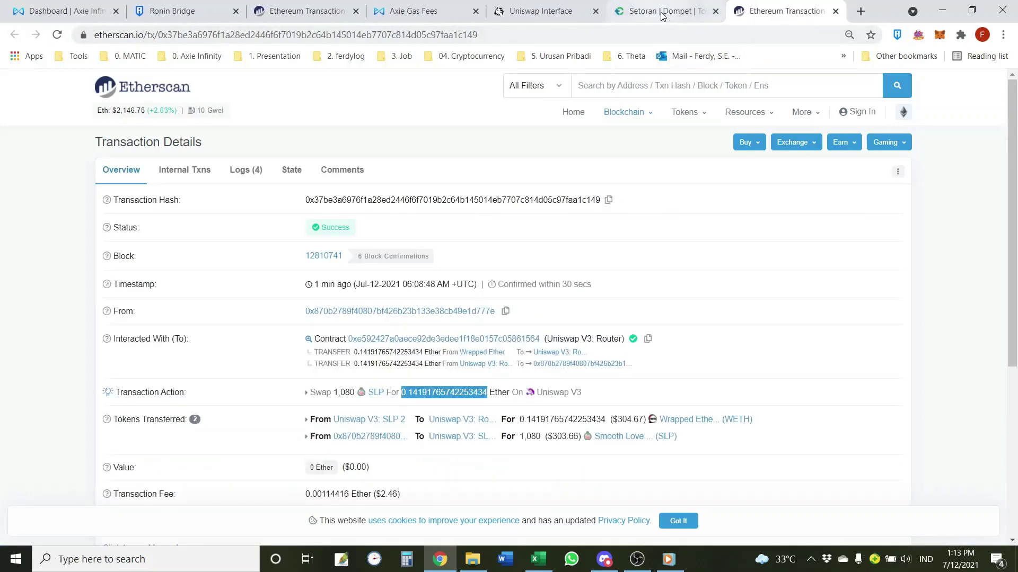
left_click(662, 11)
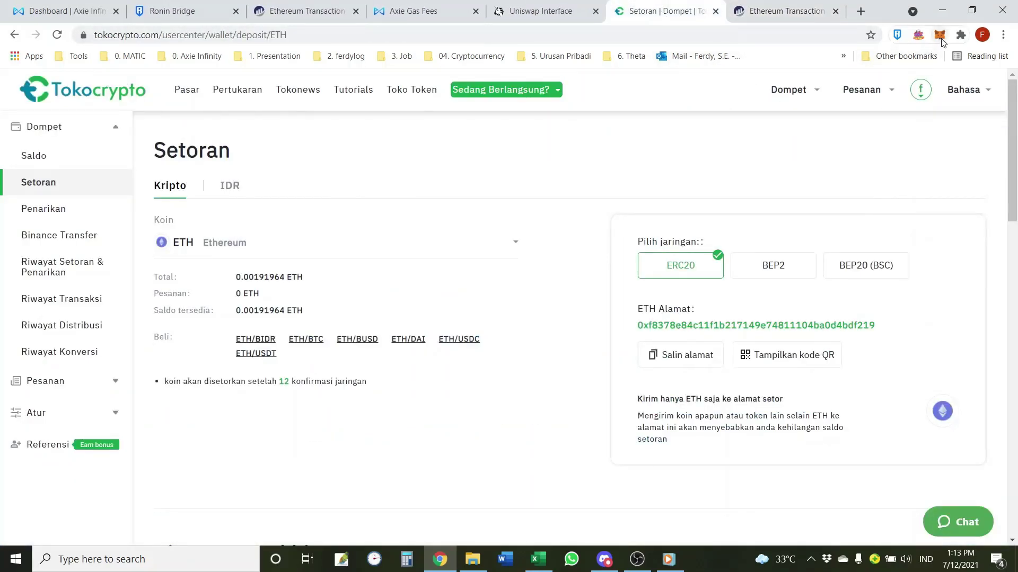
left_click(939, 35)
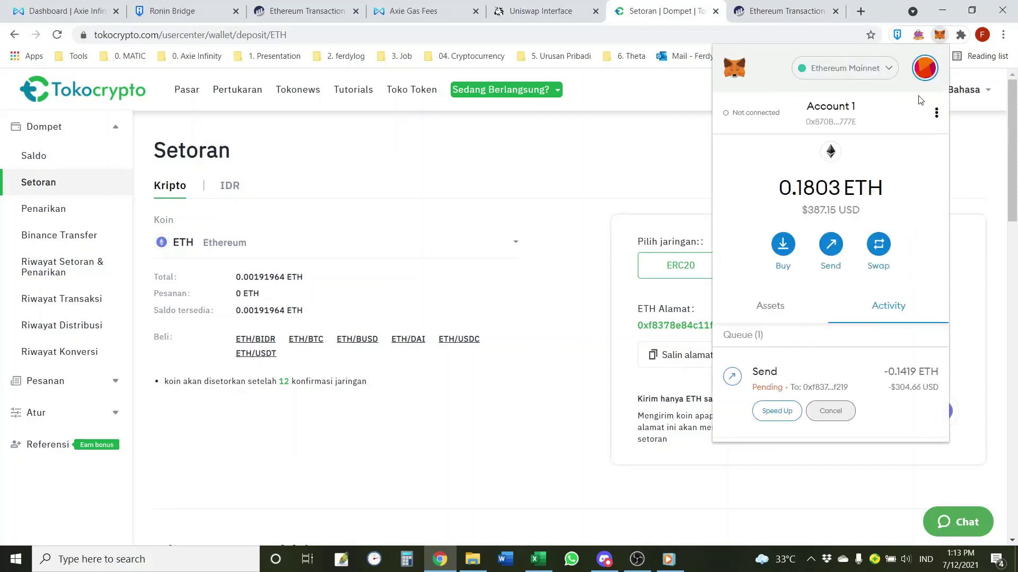
scroll(905, 350, "down", 2)
scroll(903, 350, "up", 2)
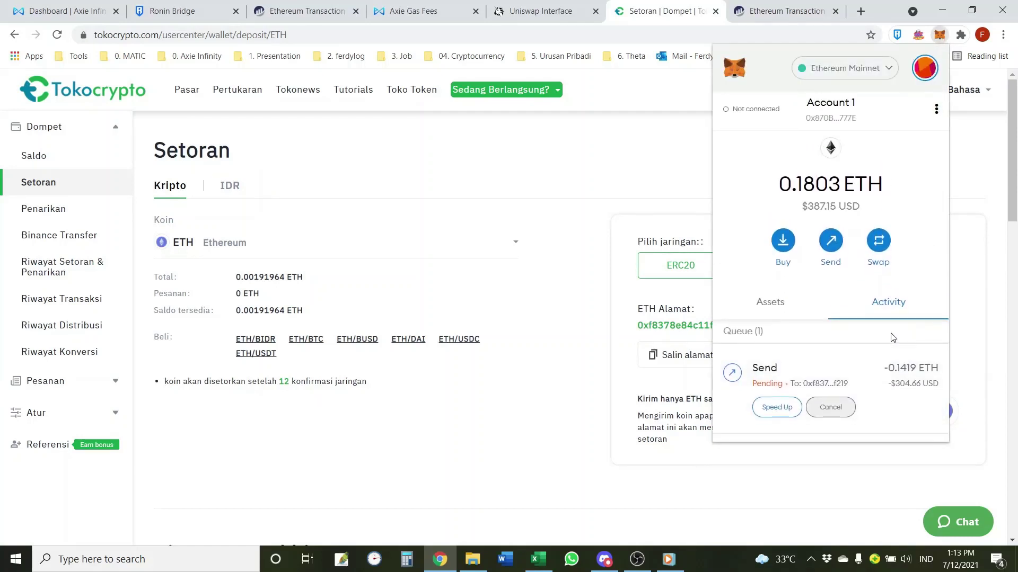
scroll(894, 334, "down", 3)
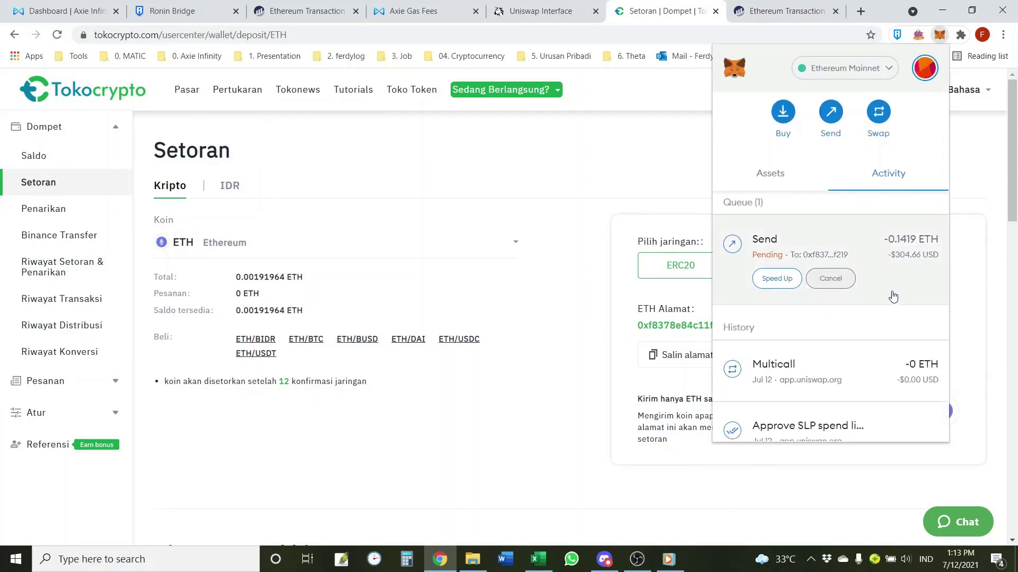
left_click(895, 261)
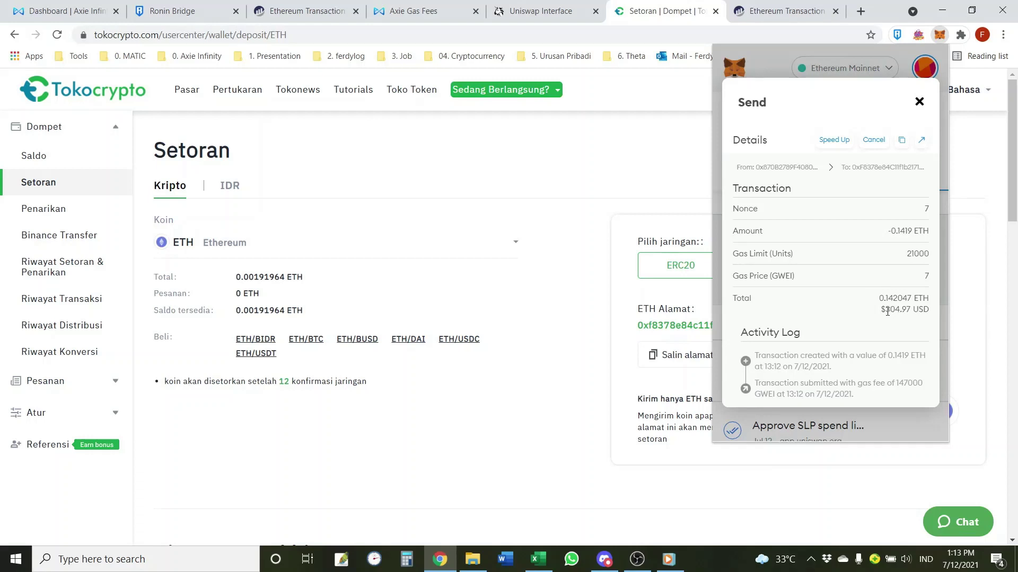
Reopen the pending 0.1419 ETH send's details and look it up on Etherscan
left_click(920, 102)
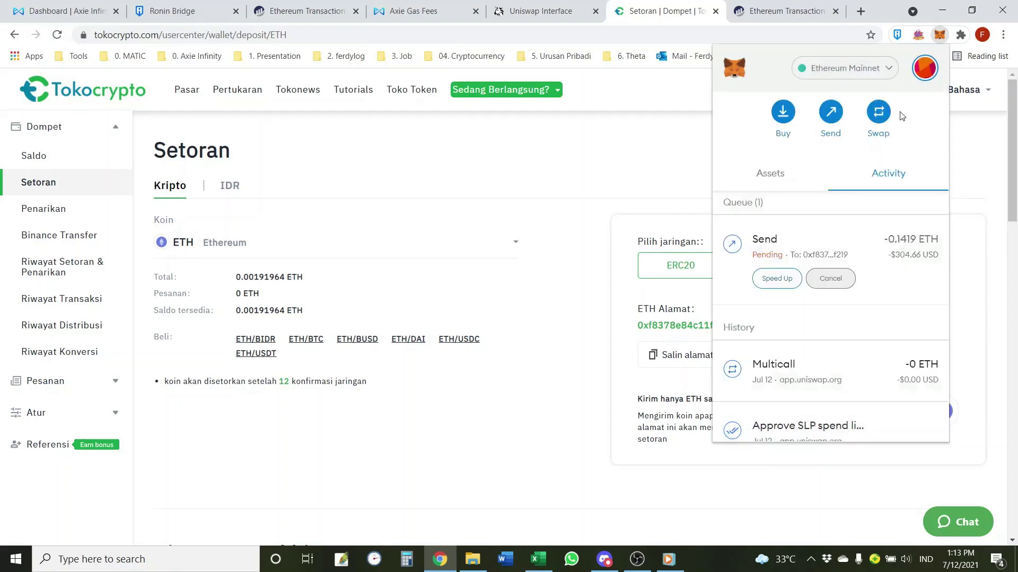
left_click(898, 262)
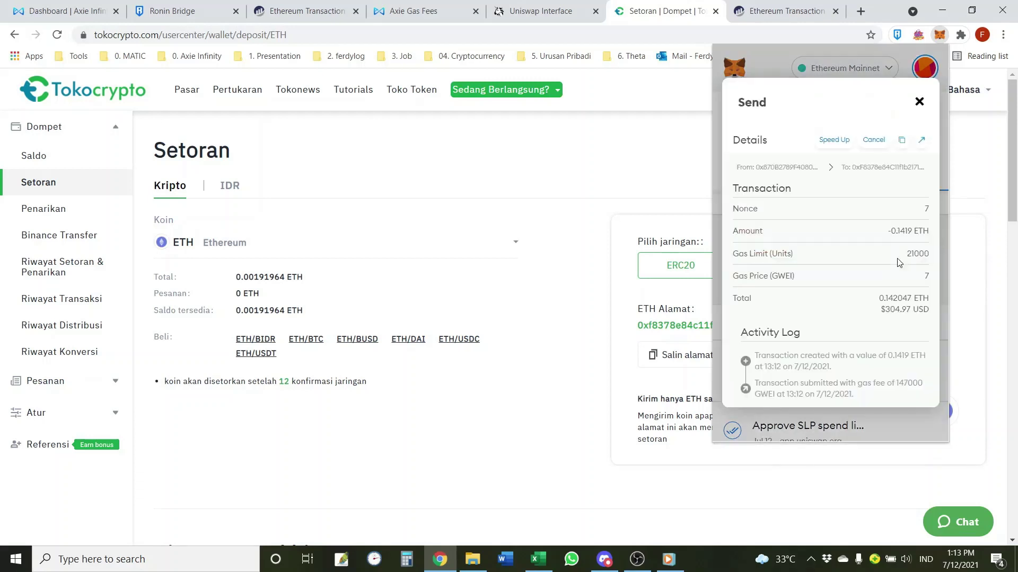
left_click(806, 359)
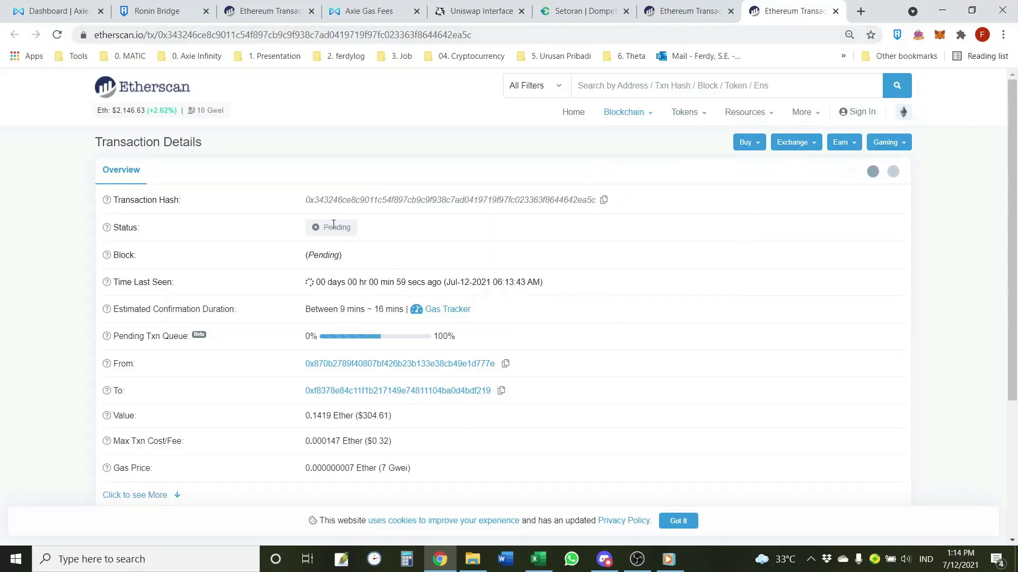
Close the old swap transaction tab and reload the 0.1419 ETH transfer page to check confirmation
left_click(673, 12)
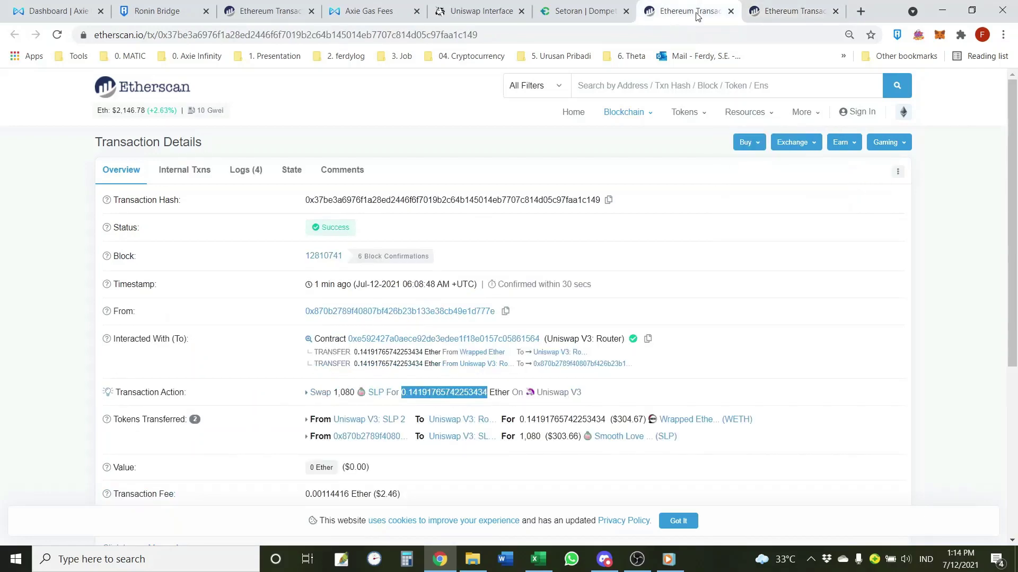
left_click(730, 11)
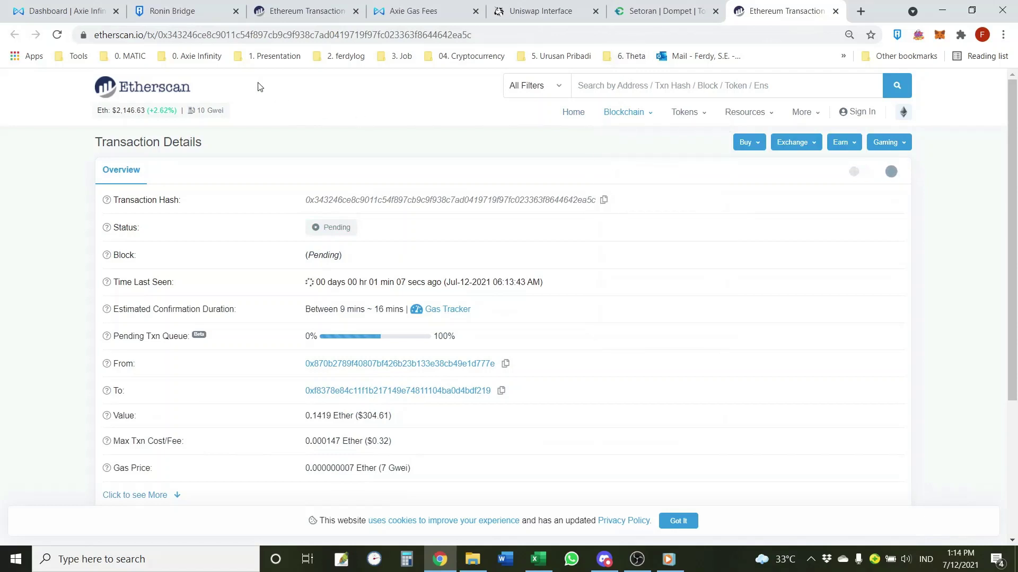
left_click(57, 35)
left_click(59, 40)
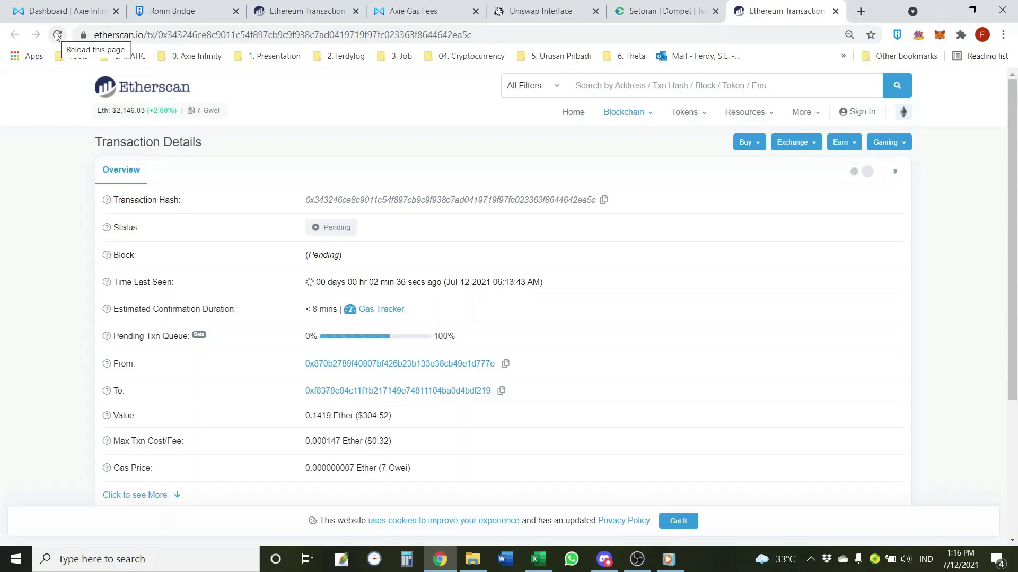
left_click(57, 35)
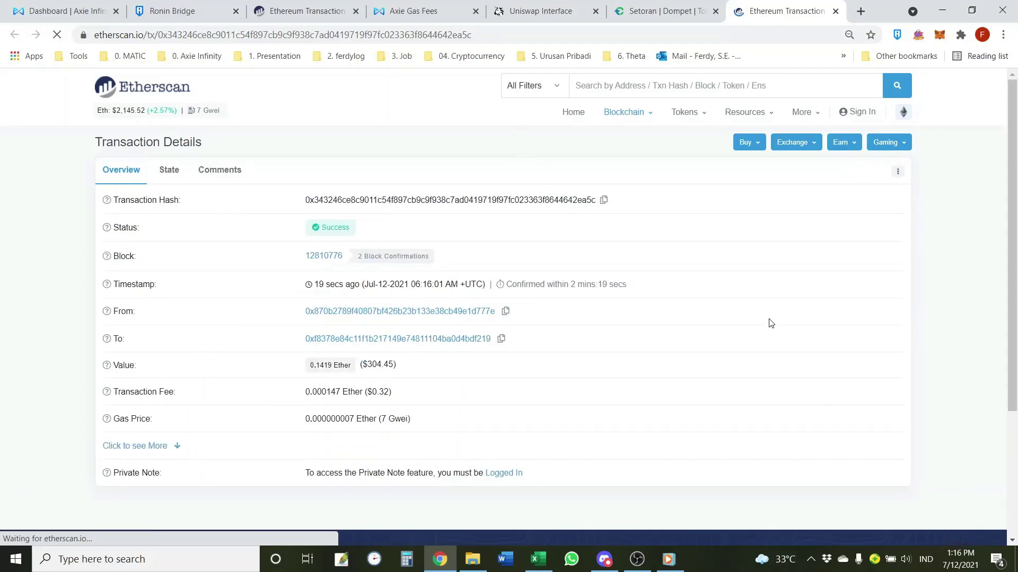
Check Tokocrypto's Saldo balances page, then go back to the ETH deposit page
left_click(651, 15)
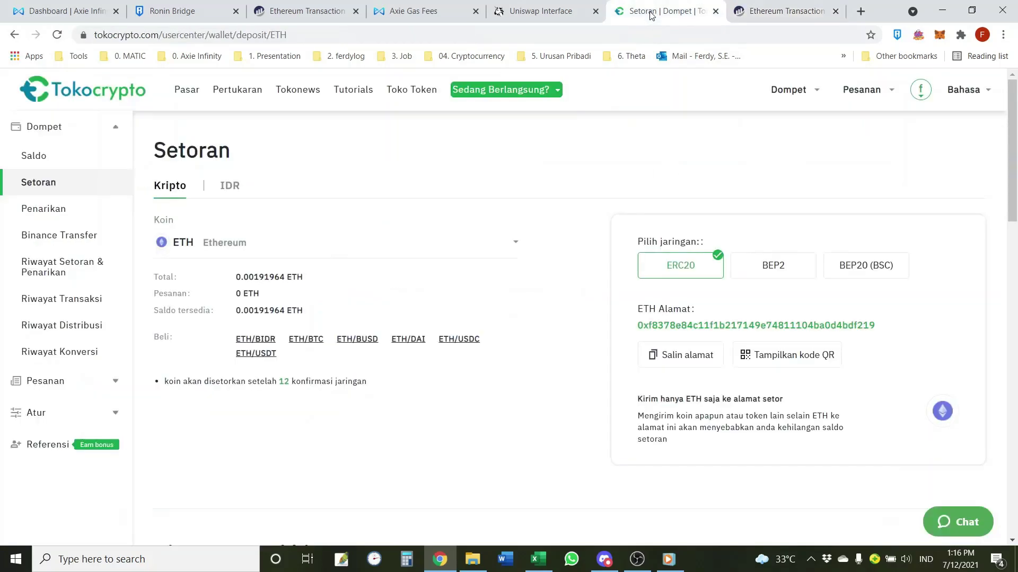
mouse_move(791, 96)
left_click(744, 128)
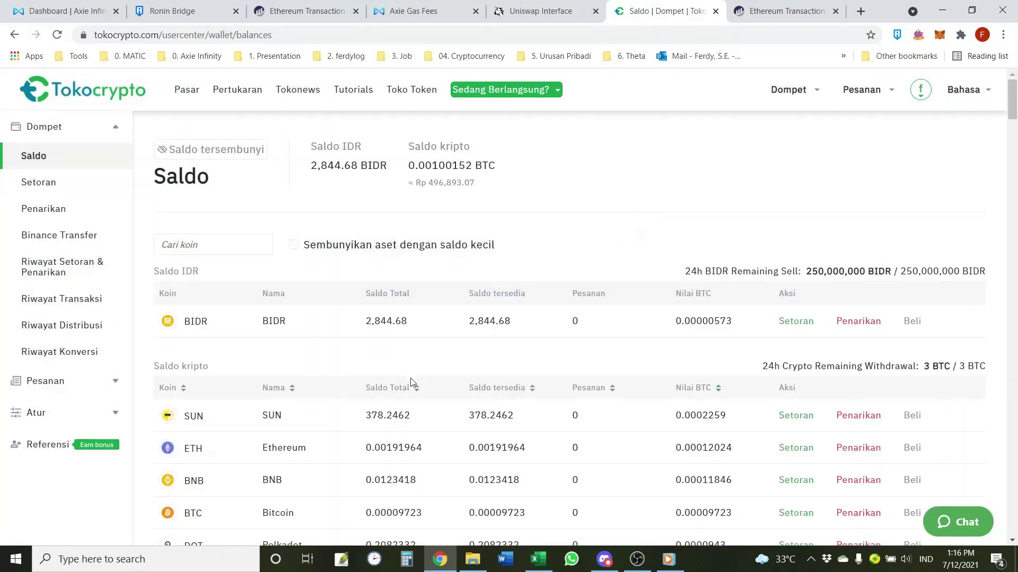
scroll(681, 380, "down", 1)
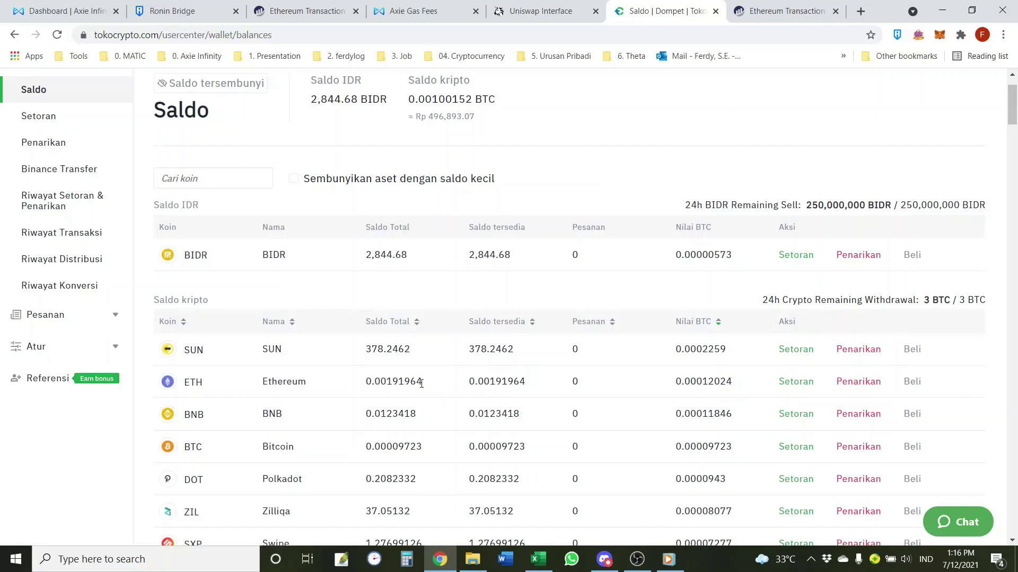
scroll(244, 281, "up", 1)
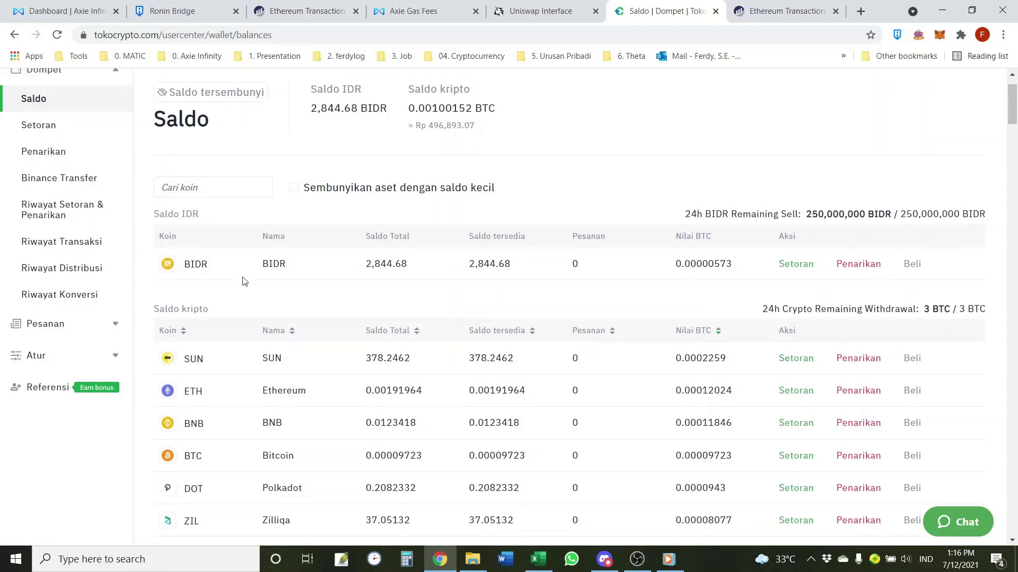
key("alt+Left")
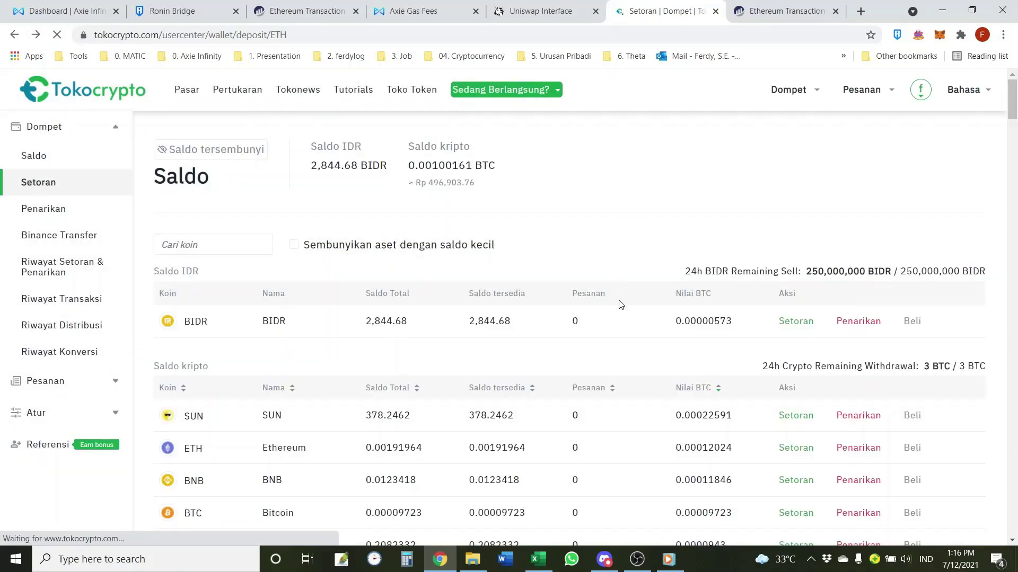
scroll(551, 323, "down", 4)
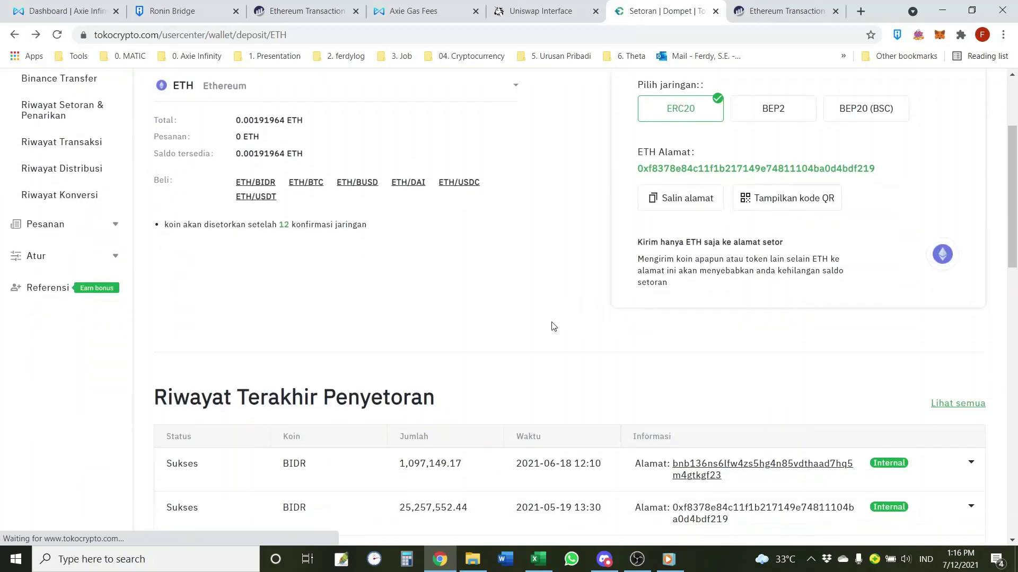
scroll(502, 340, "up", 1)
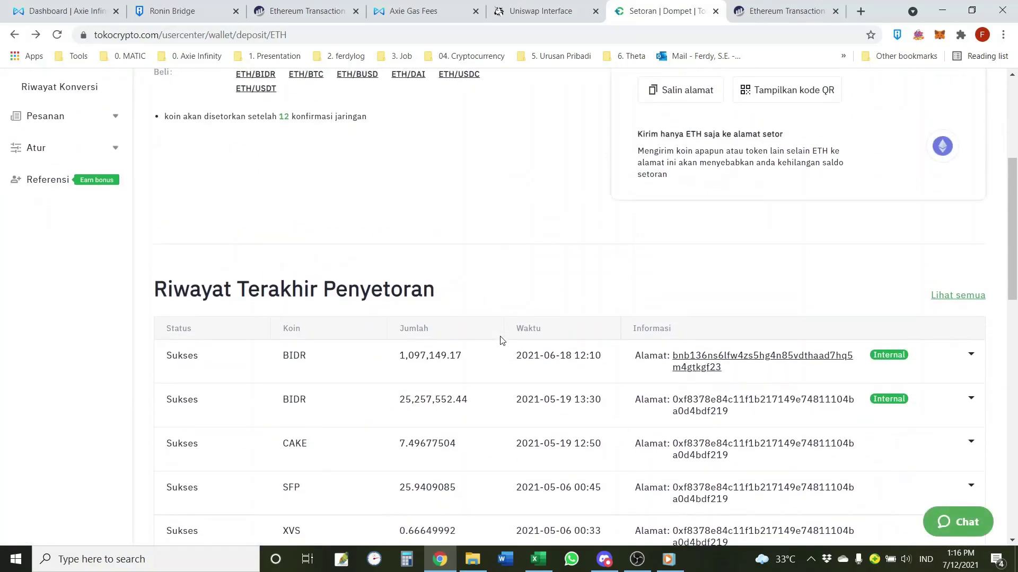
scroll(488, 334, "up", 5)
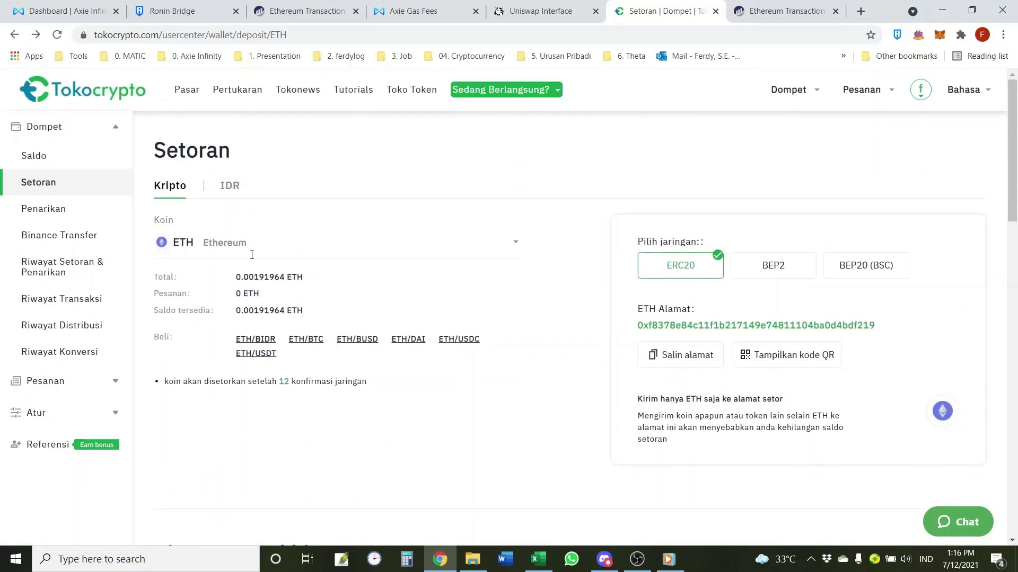
Refresh Saldo, showing 0.00191964 ETH and 2,844.68 BIDR, and compare with MetaMask's ETH
left_click(21, 182)
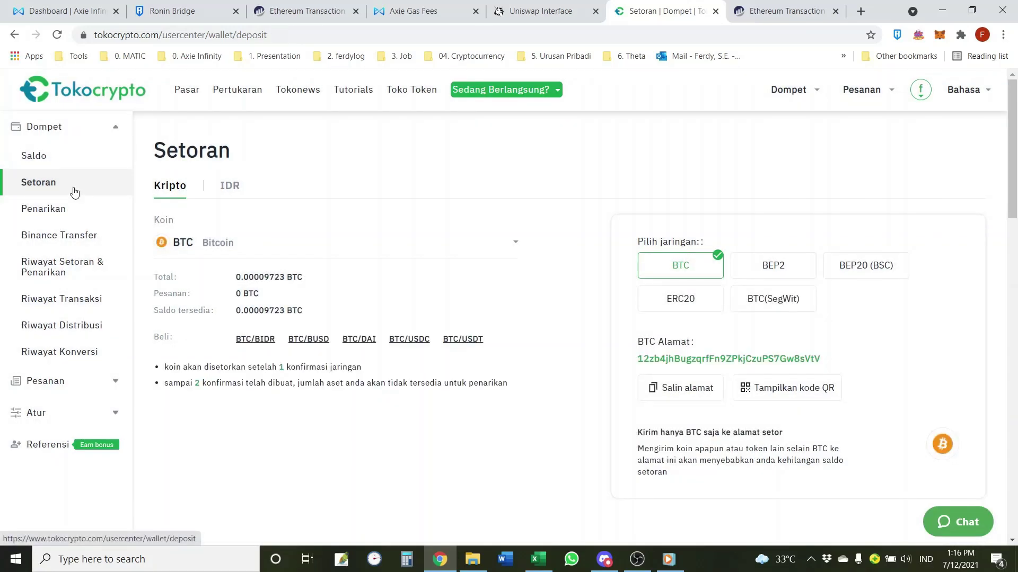
left_click(60, 156)
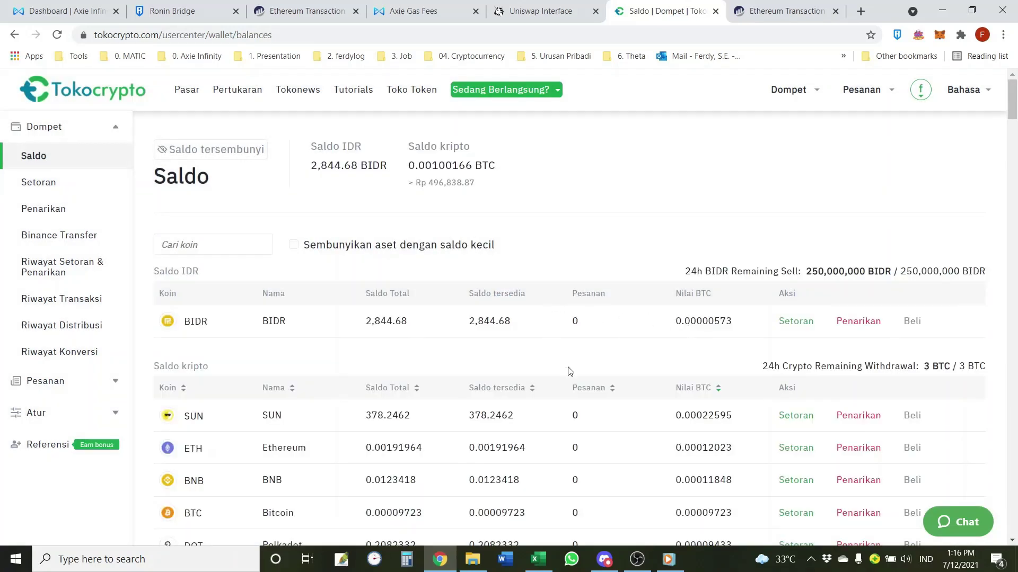
scroll(570, 371, "down", 1)
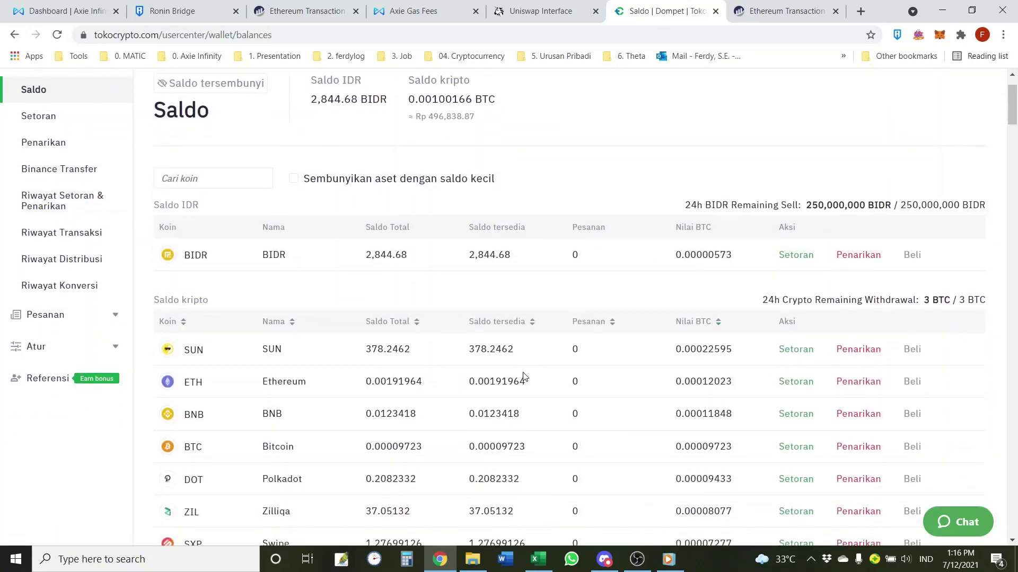
scroll(527, 380, "down", 1)
scroll(531, 382, "up", 1)
scroll(486, 381, "up", 1)
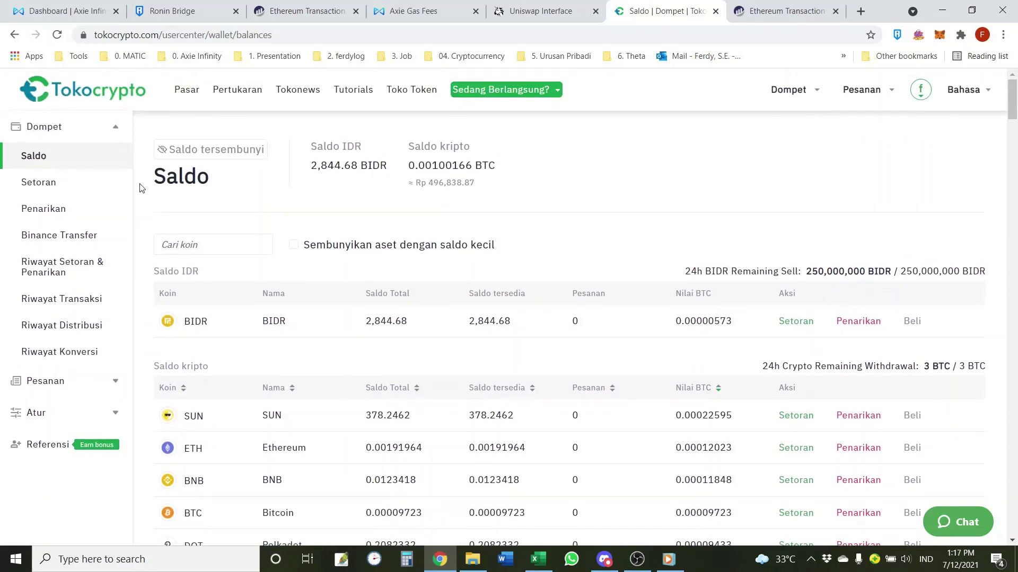
left_click(58, 36)
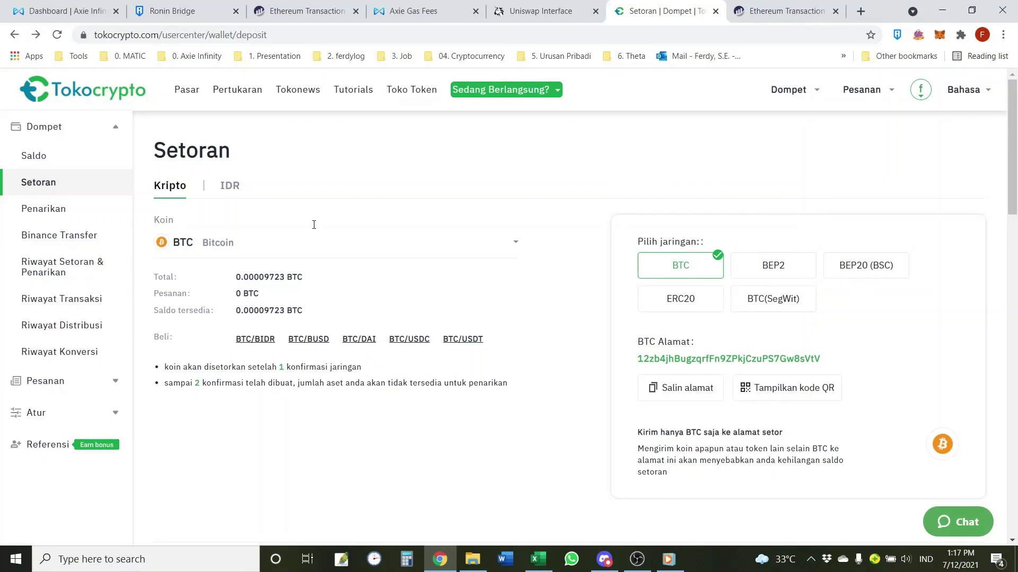
left_click(31, 158)
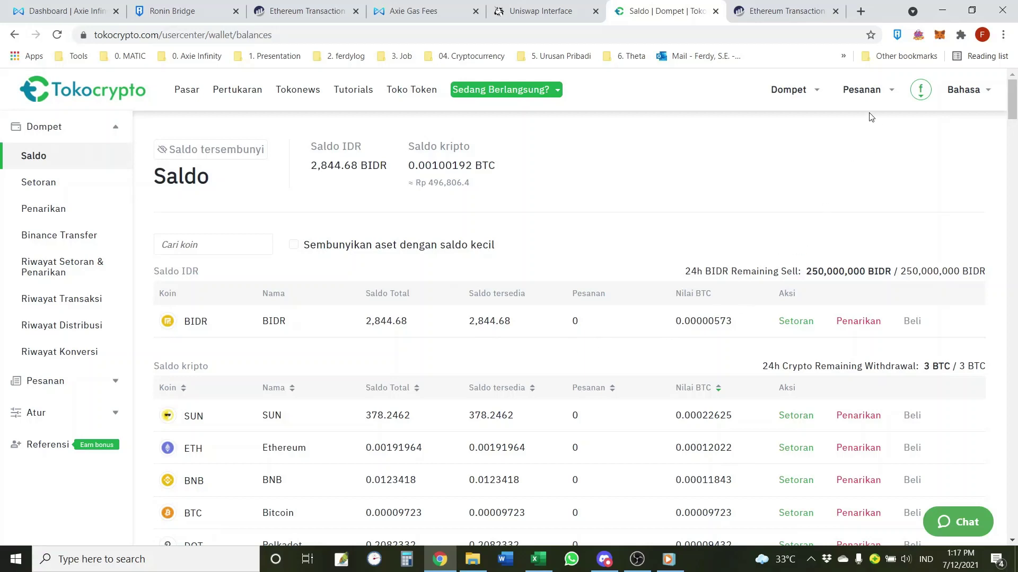
left_click(937, 36)
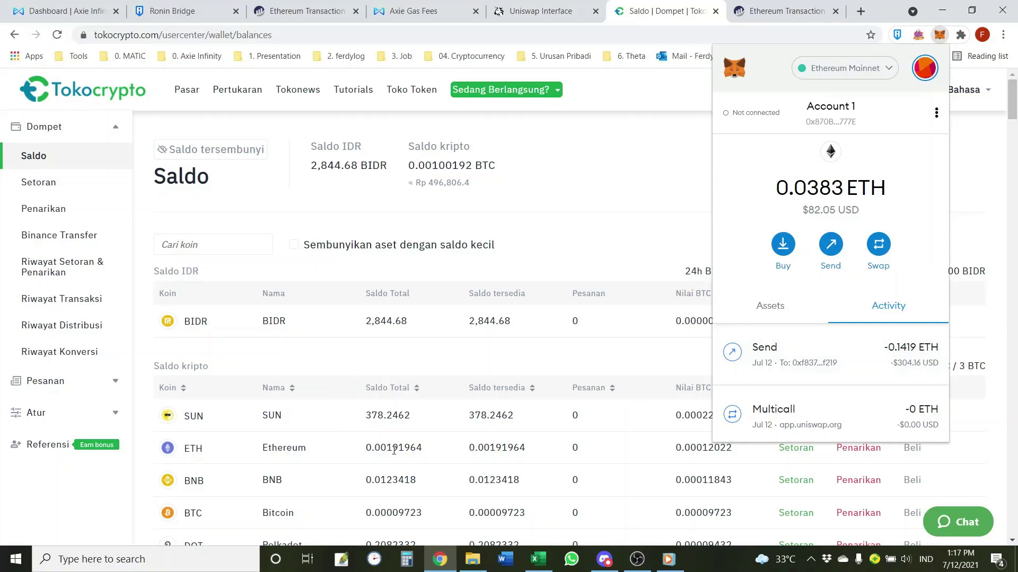
left_click(447, 373)
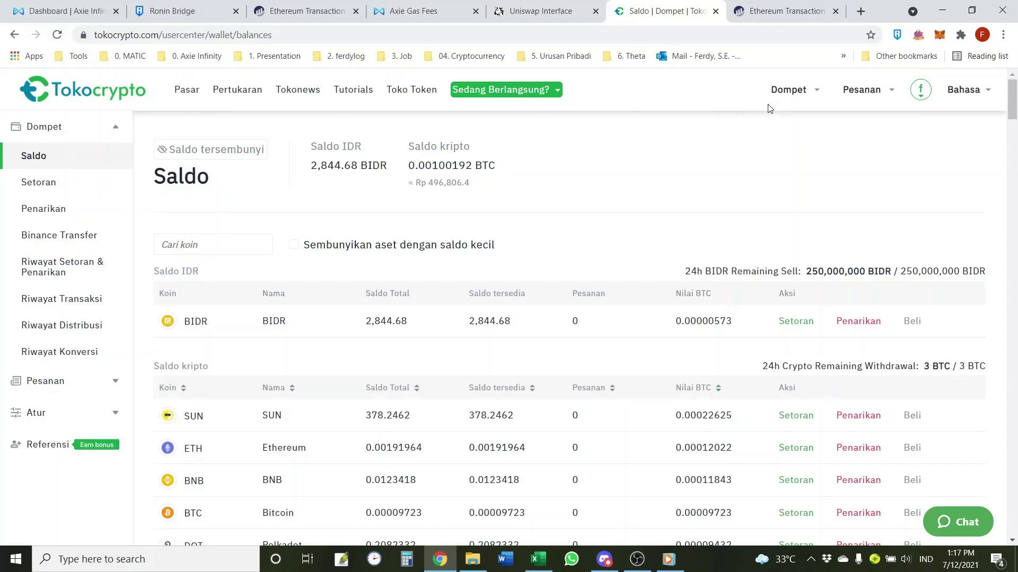
Open Riwayat Setoran & Penarikan, glance at balances and deposit pages, and return to it
mouse_move(787, 98)
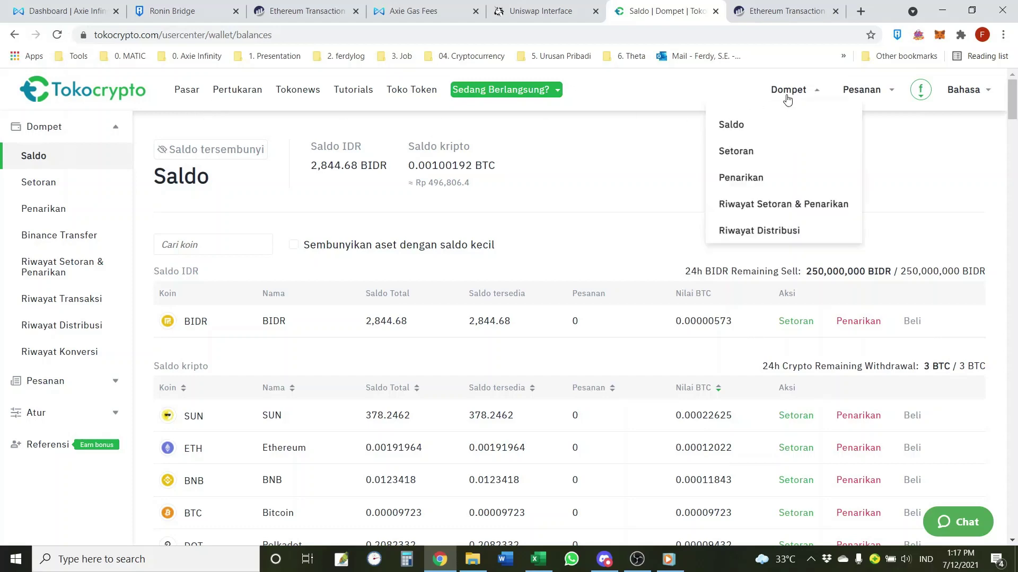
left_click(775, 211)
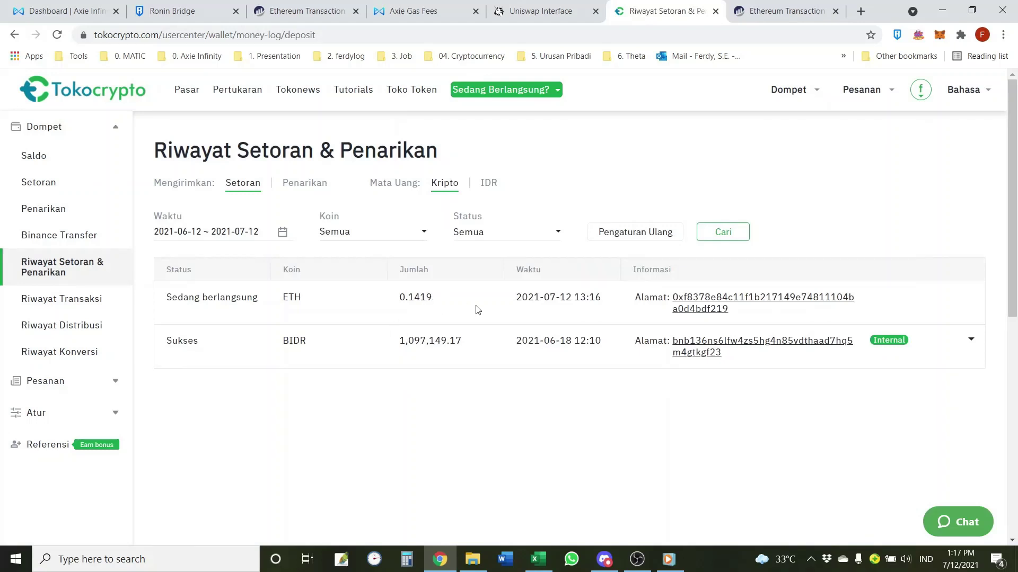
left_click(36, 162)
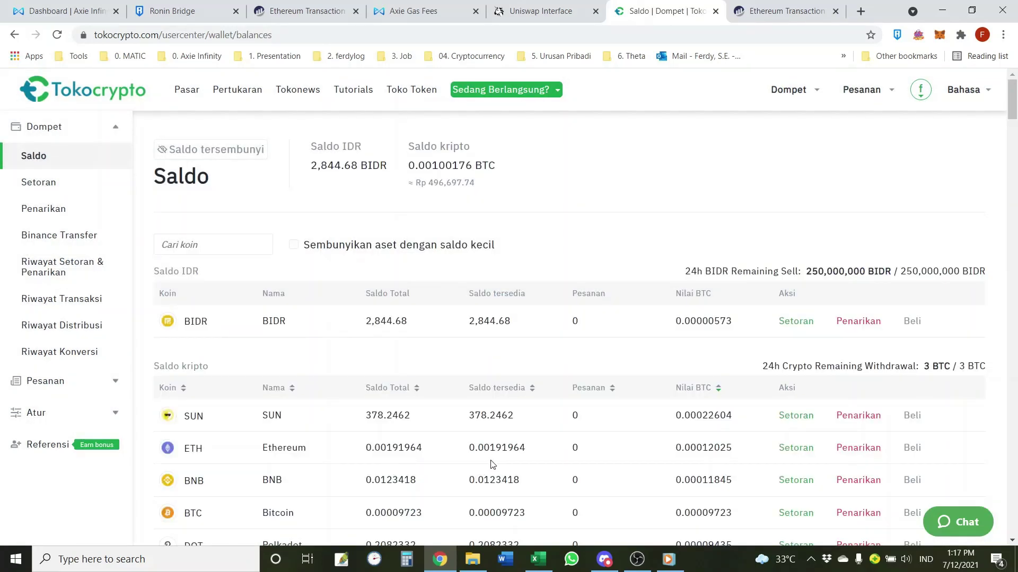
scroll(738, 329, "down", 3)
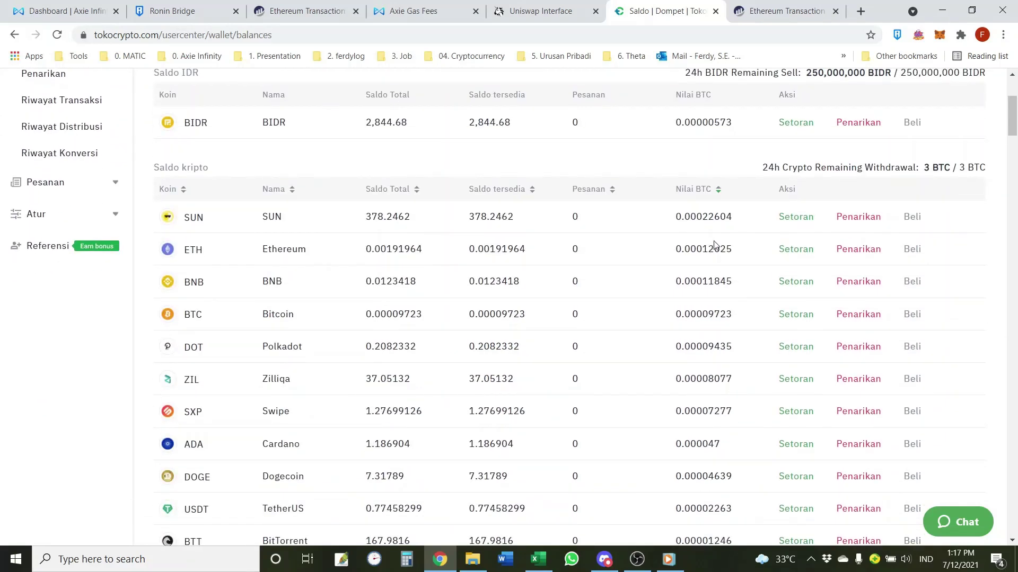
scroll(662, 292, "up", 3)
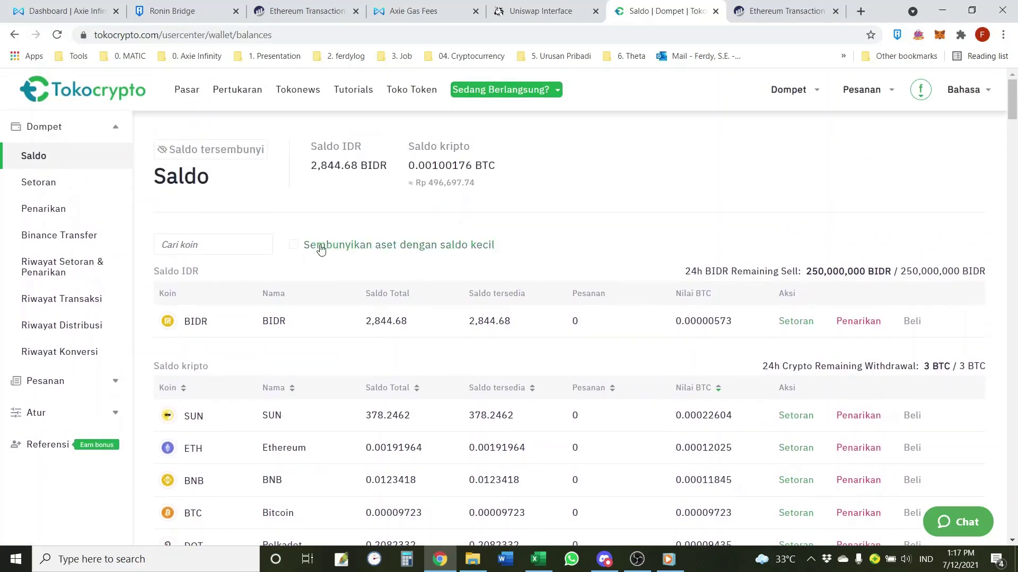
left_click(70, 187)
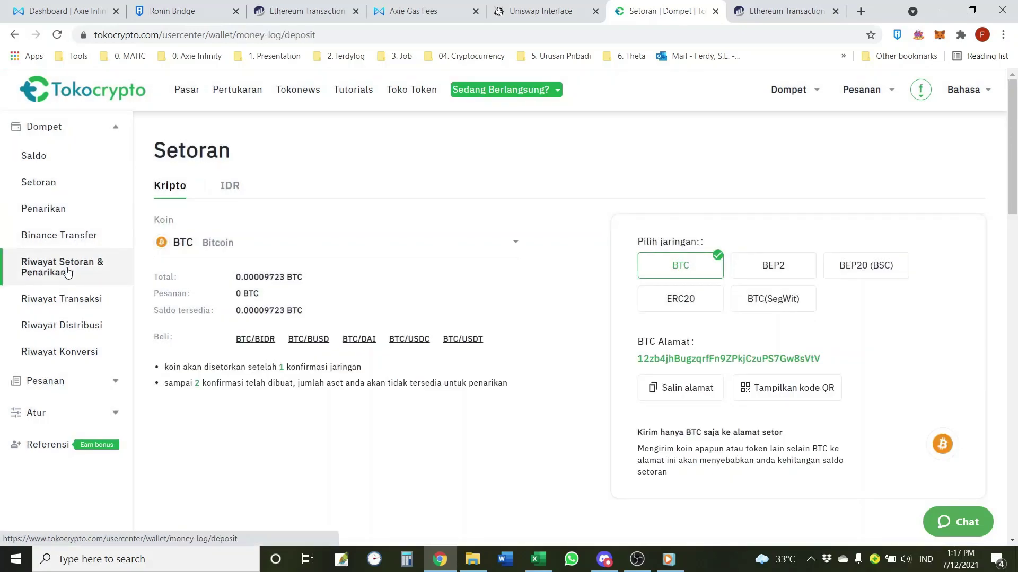
left_click(67, 272)
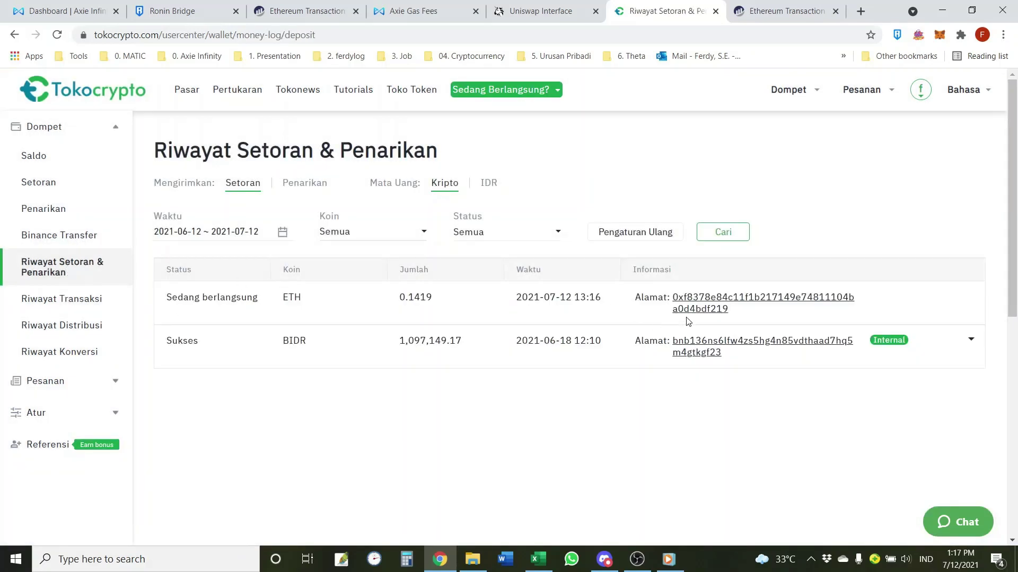
Look up the ETH deposit address on Etherscan, then browse transaction and distribution history
left_click(711, 309)
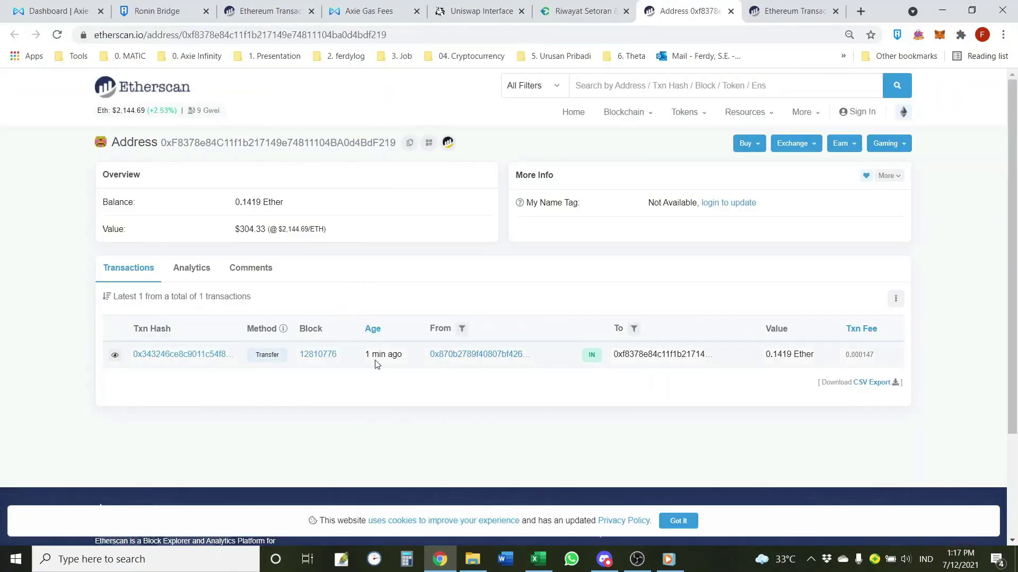
left_click(575, 13)
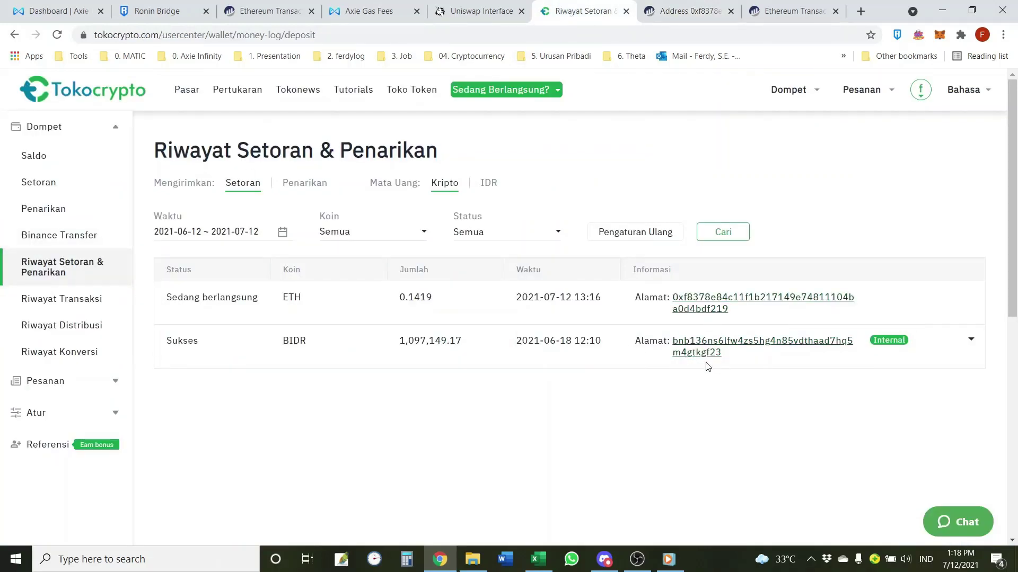
left_click(59, 299)
left_click(66, 327)
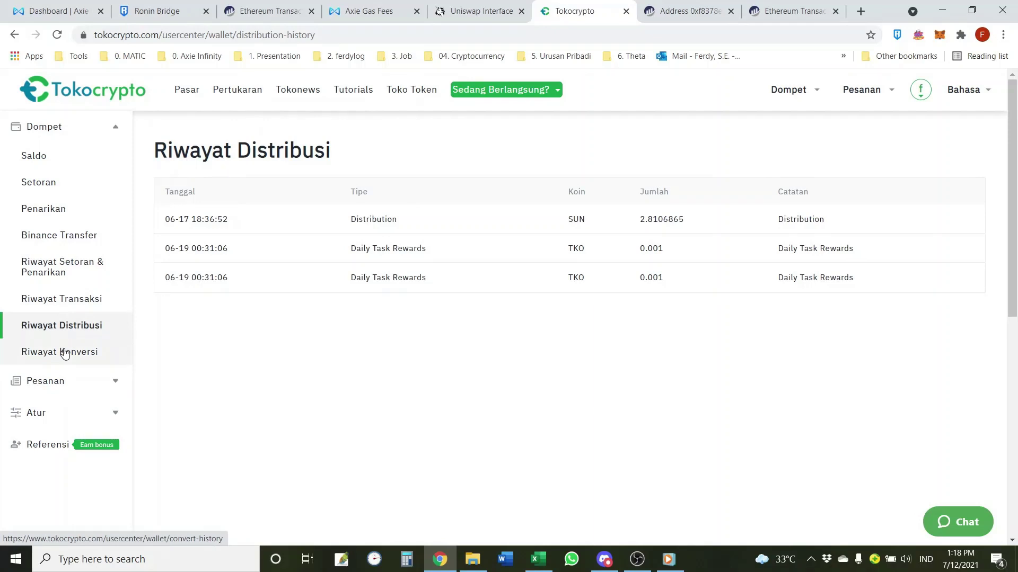
left_click(56, 265)
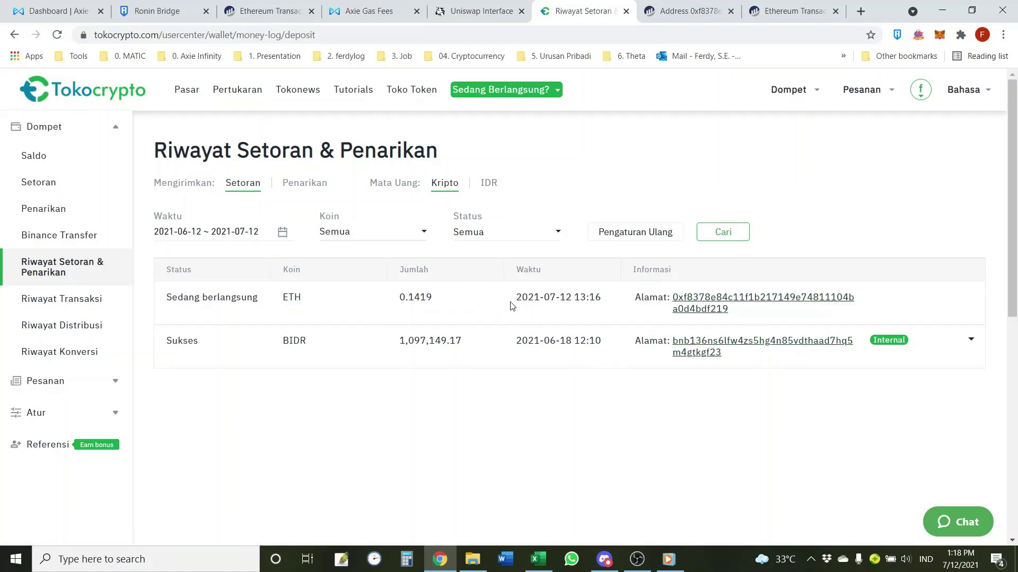
Refresh balances and deposit history, checking the 0.1419 ETH deposit still shows Sedang berlangsung
left_click(57, 158)
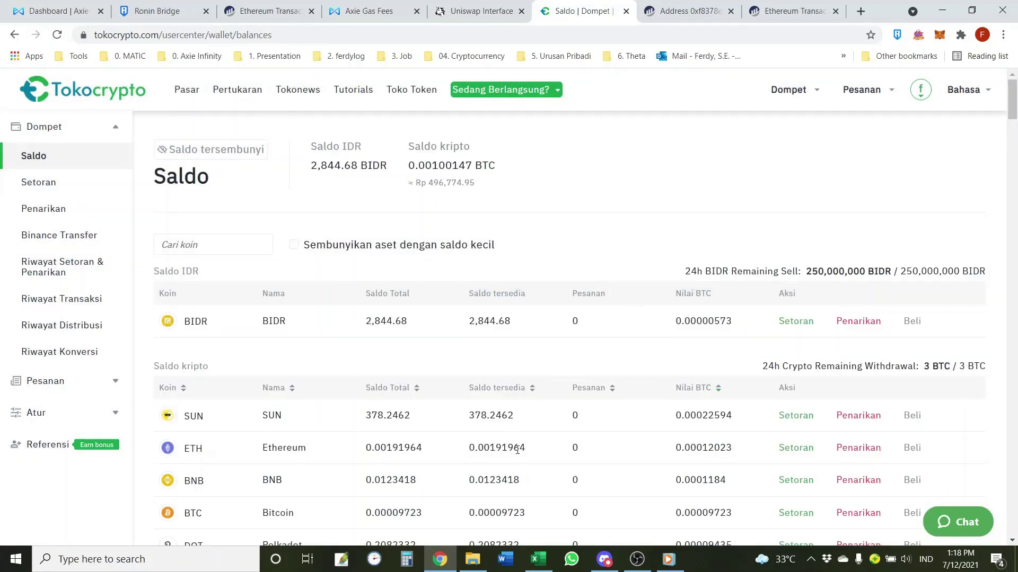
scroll(750, 382, "down", 6)
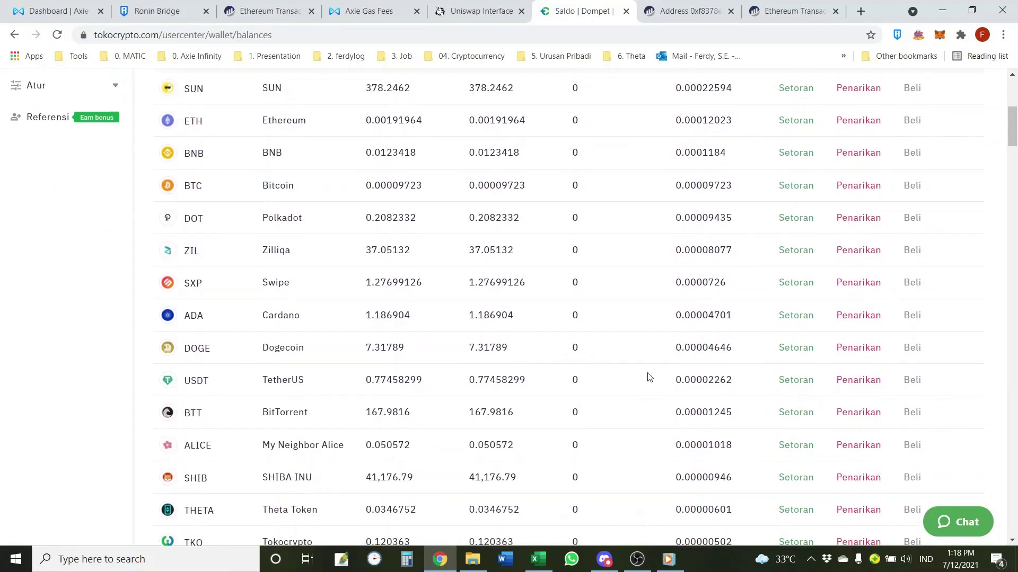
scroll(574, 382, "up", 4)
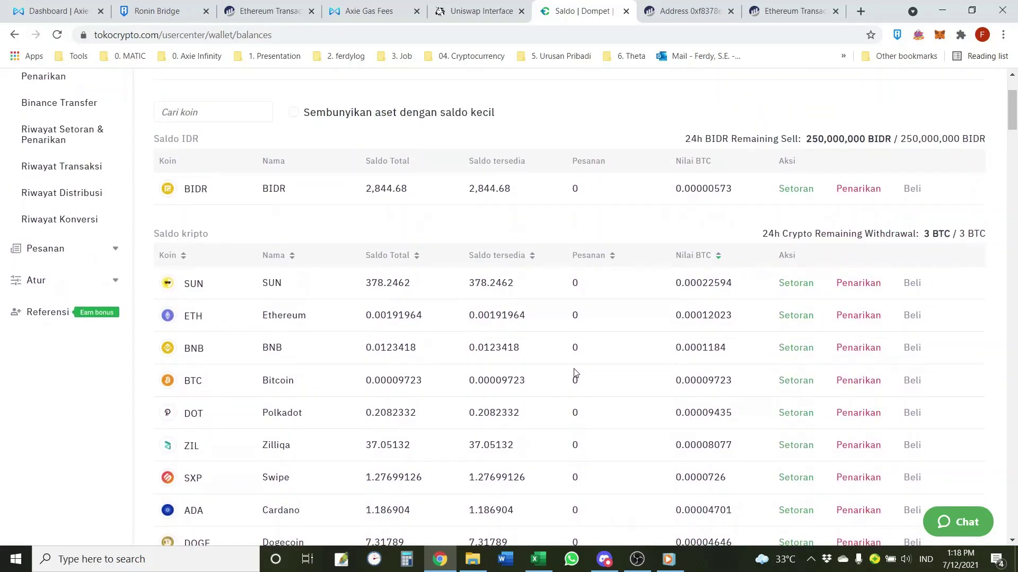
scroll(304, 228, "up", 3)
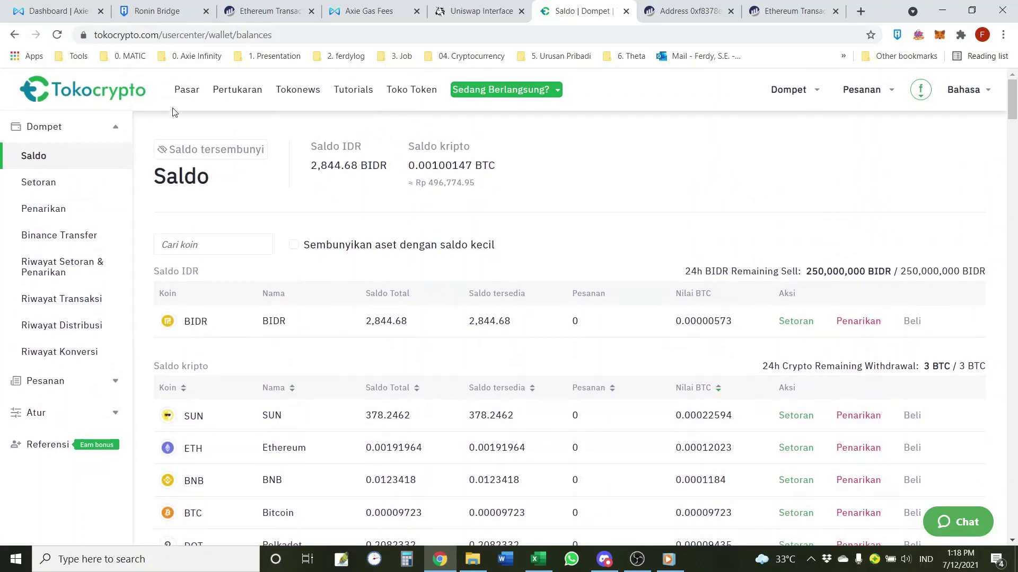
left_click(57, 35)
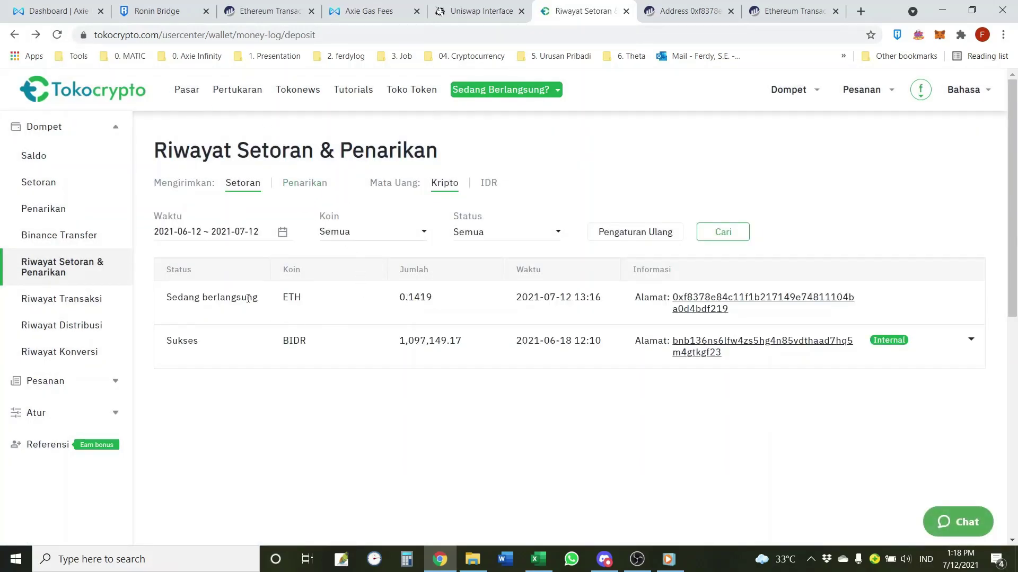
triple_click(175, 301)
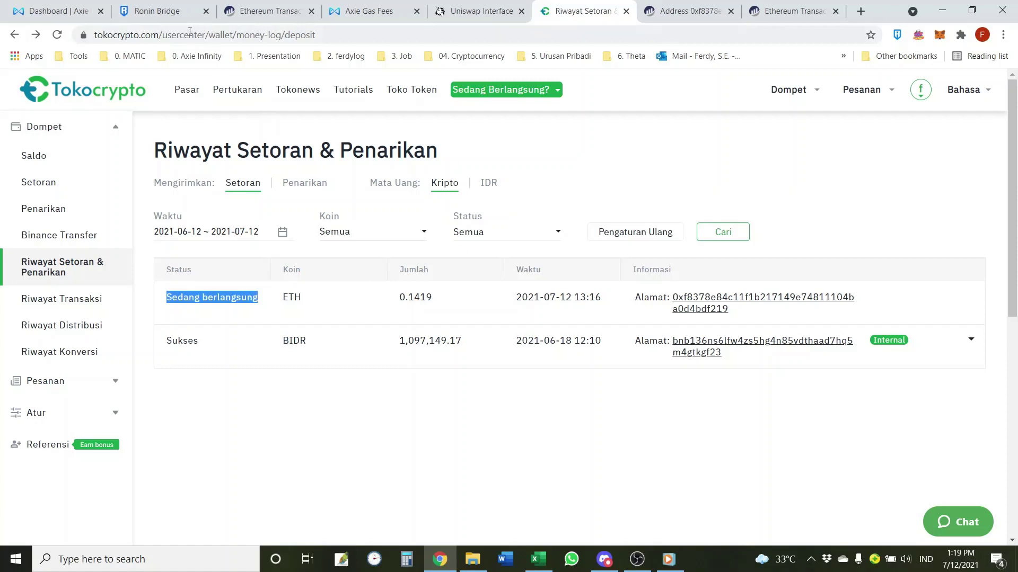
left_click(57, 34)
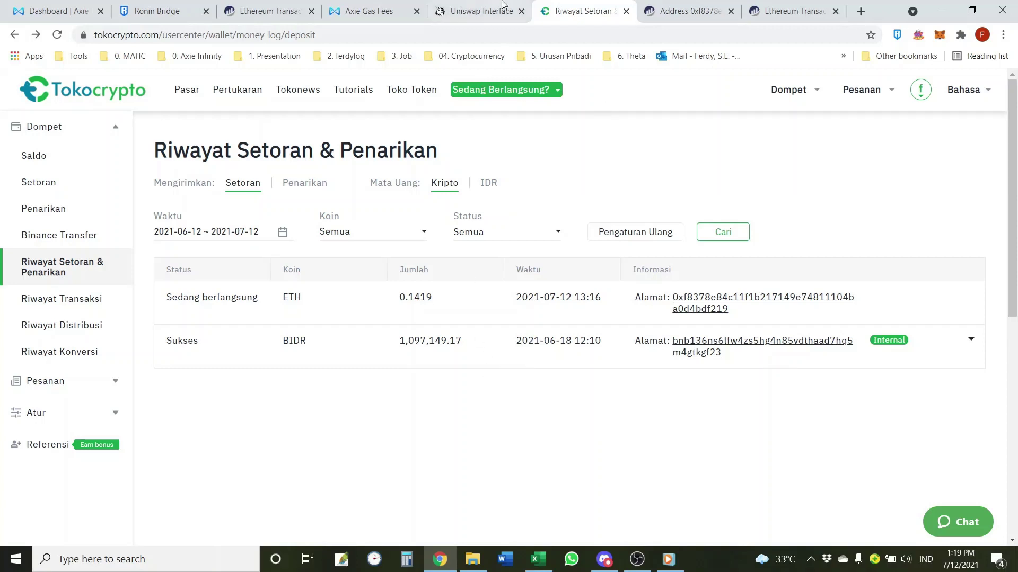
left_click(479, 13)
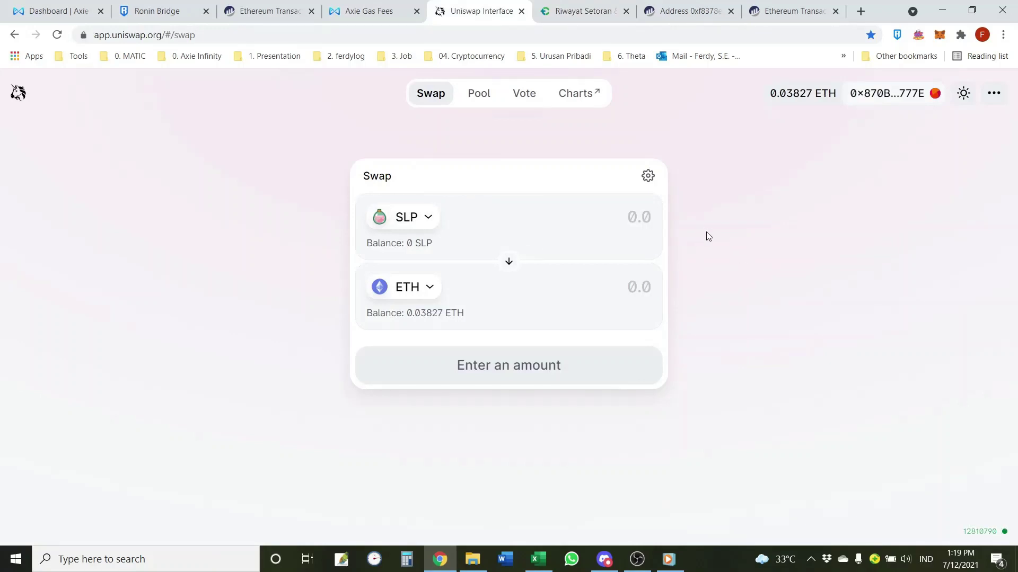
left_click(587, 18)
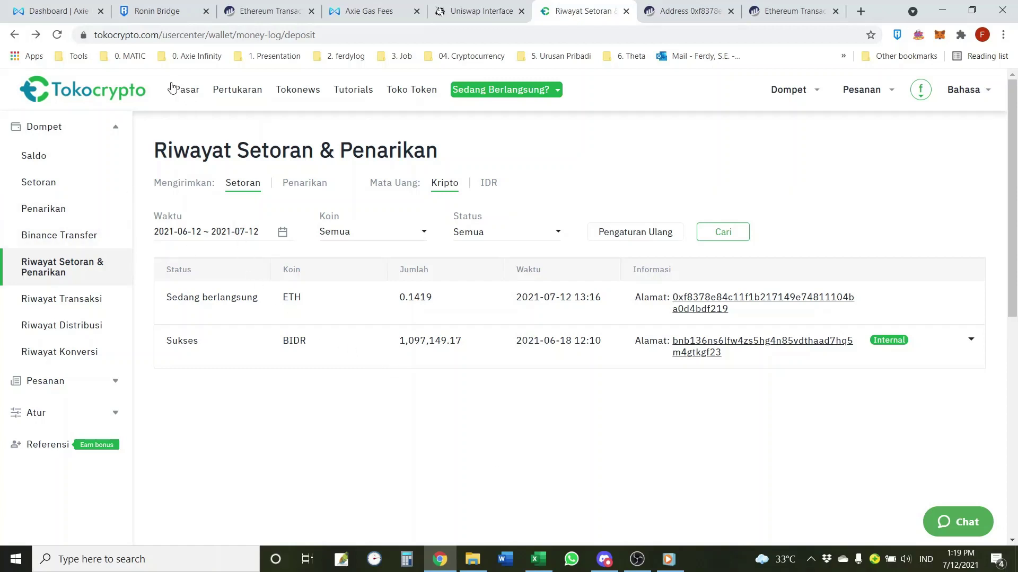
left_click(57, 35)
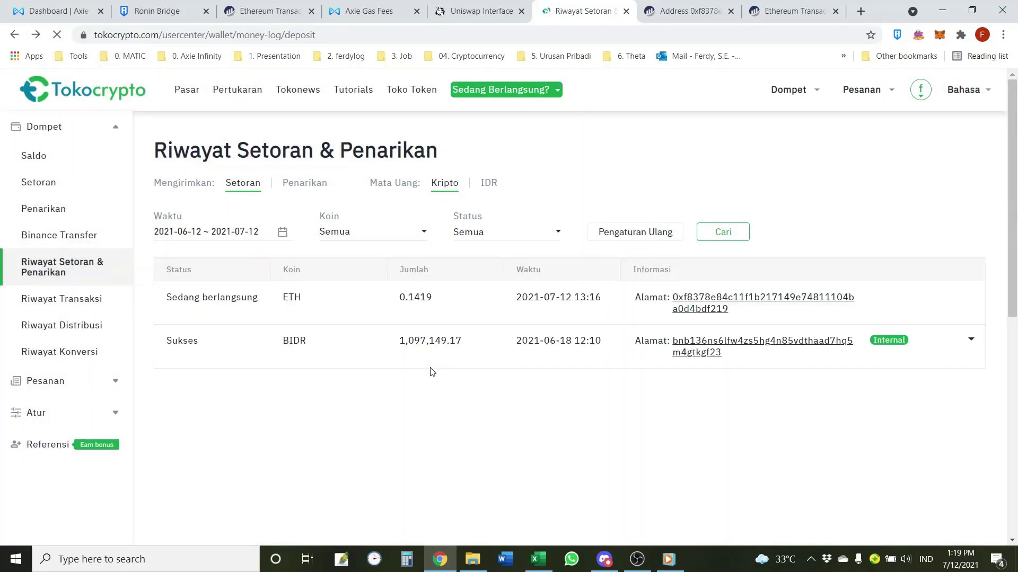
Confirm on Etherscan the deposit address received 0.1419 Ether, then return to Riwayat Setoran
left_click(713, 301)
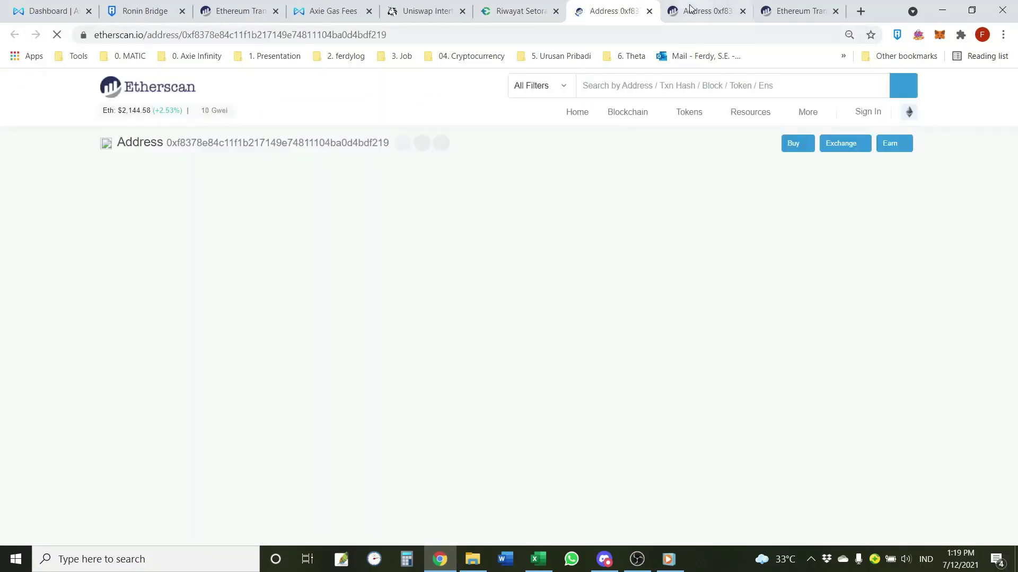
left_click(707, 14)
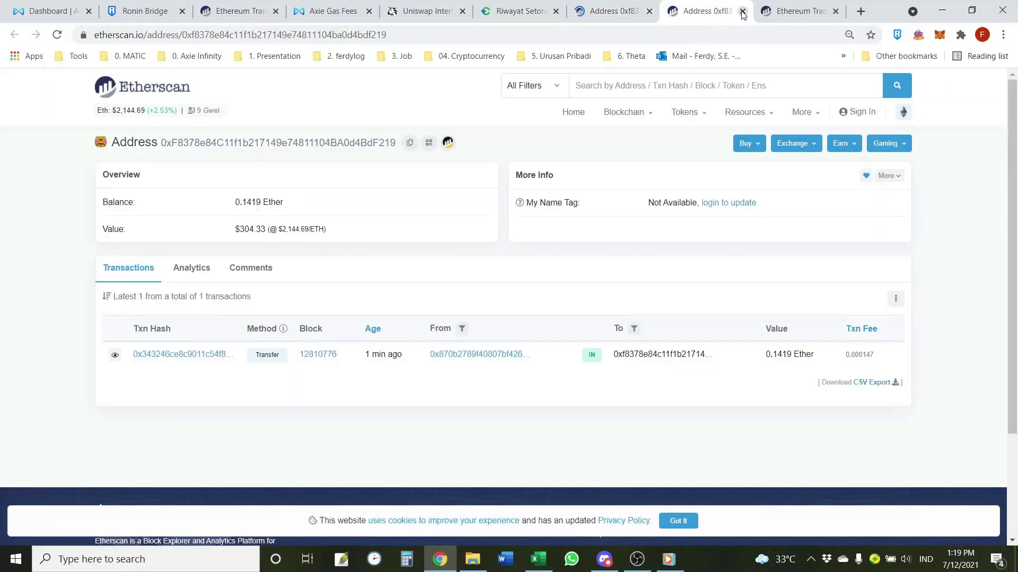
left_click(609, 11)
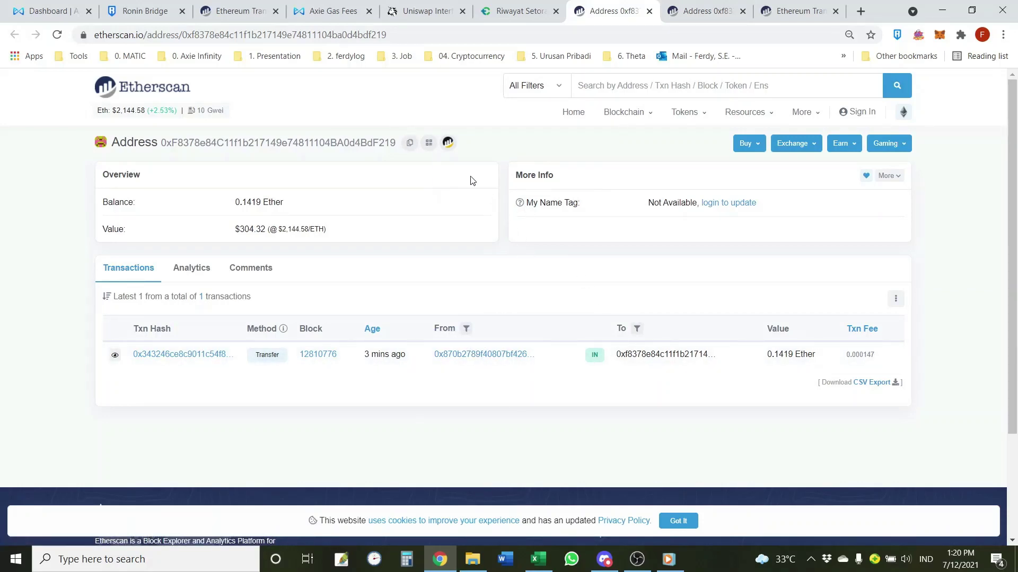
left_click(500, 12)
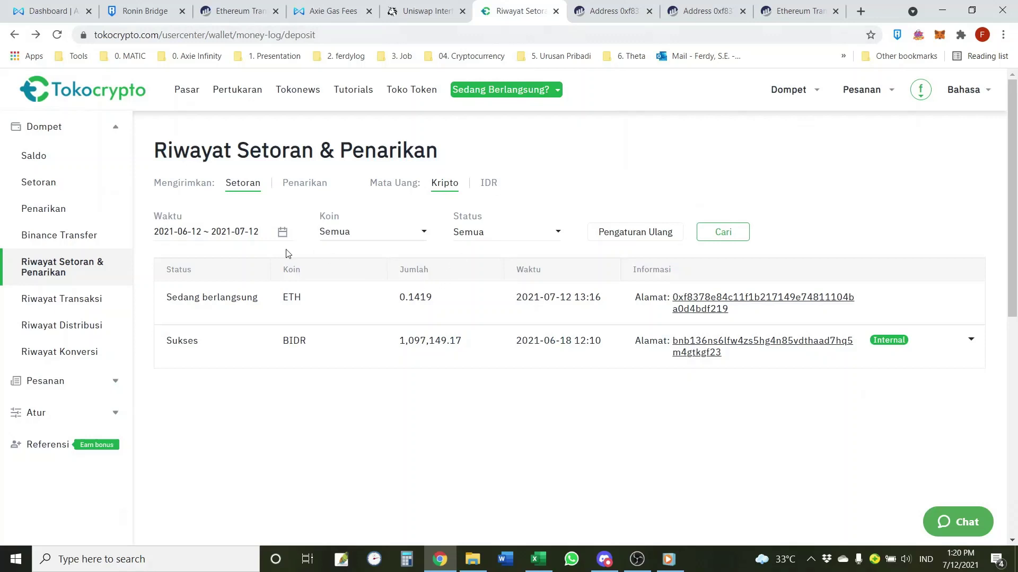
From Saldo (now 0.14381964 ETH), go to Pasar and open the ETH/BIDR pair at 31,013,617
left_click(45, 158)
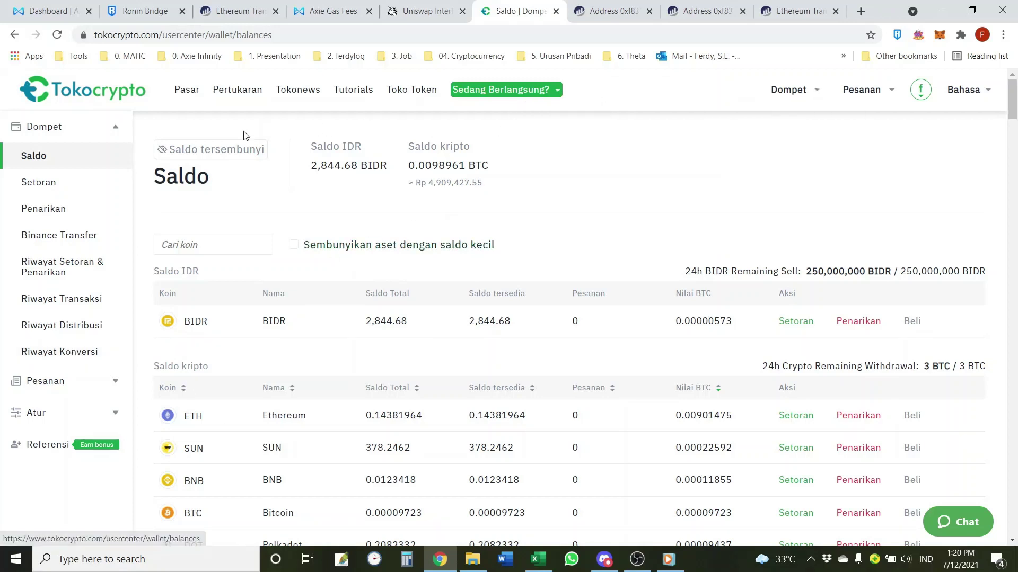
left_click(190, 91)
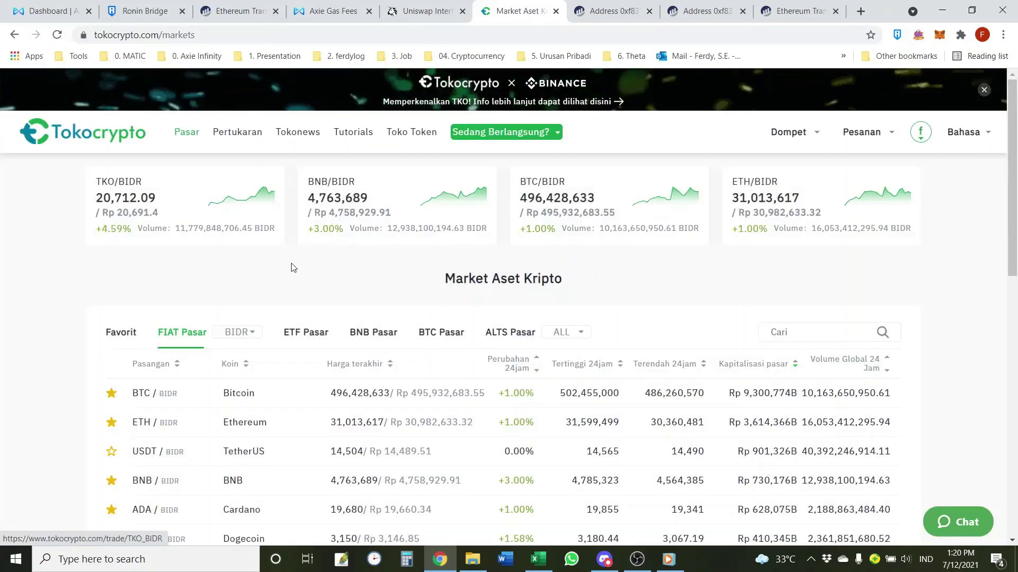
scroll(274, 300, "down", 2)
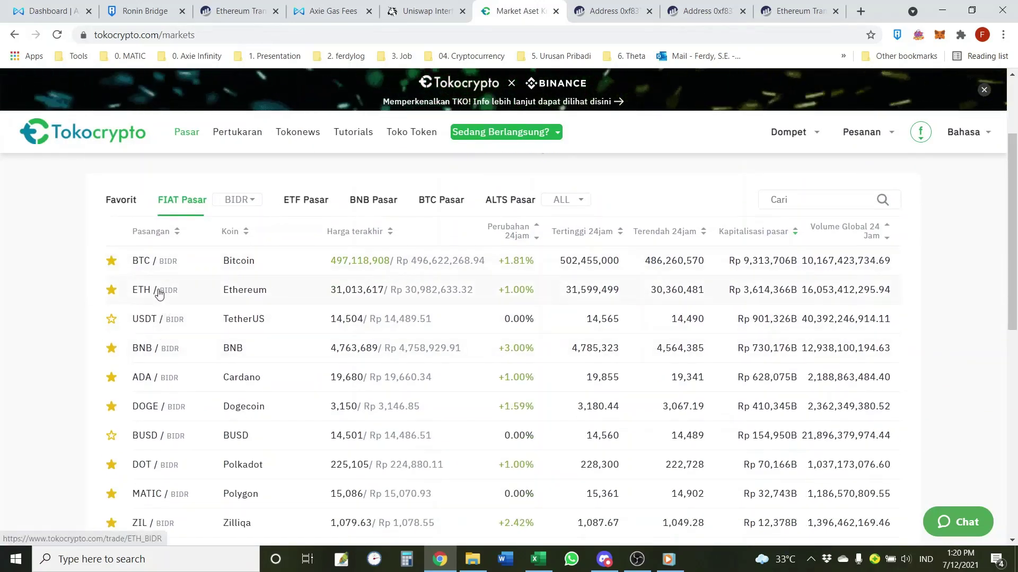
left_click(162, 292)
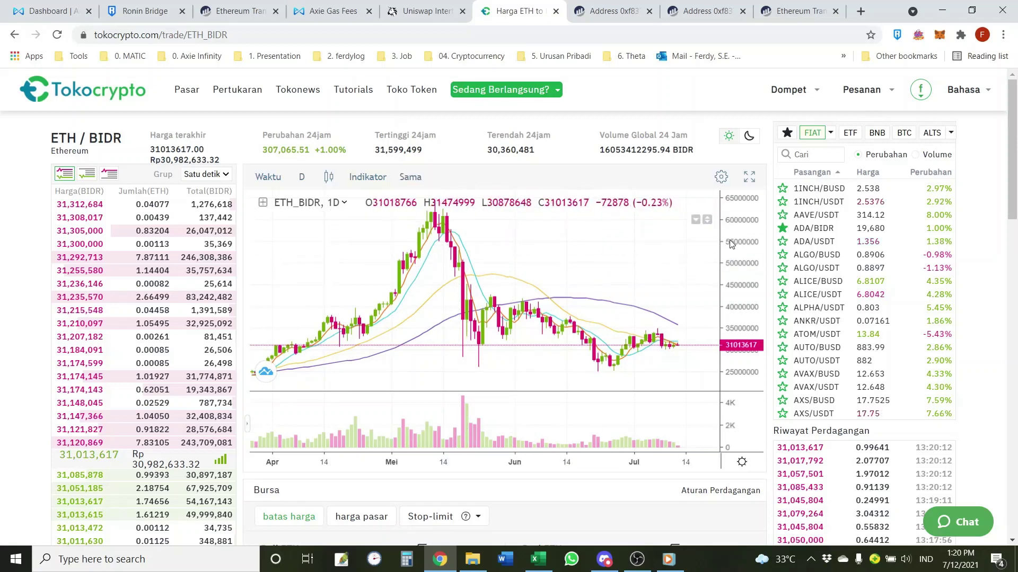
Market-sell 100% of the ETH (0.14381) on ETH/BIDR, filled at 31,051,185
left_click_drag(734, 245, 744, 281)
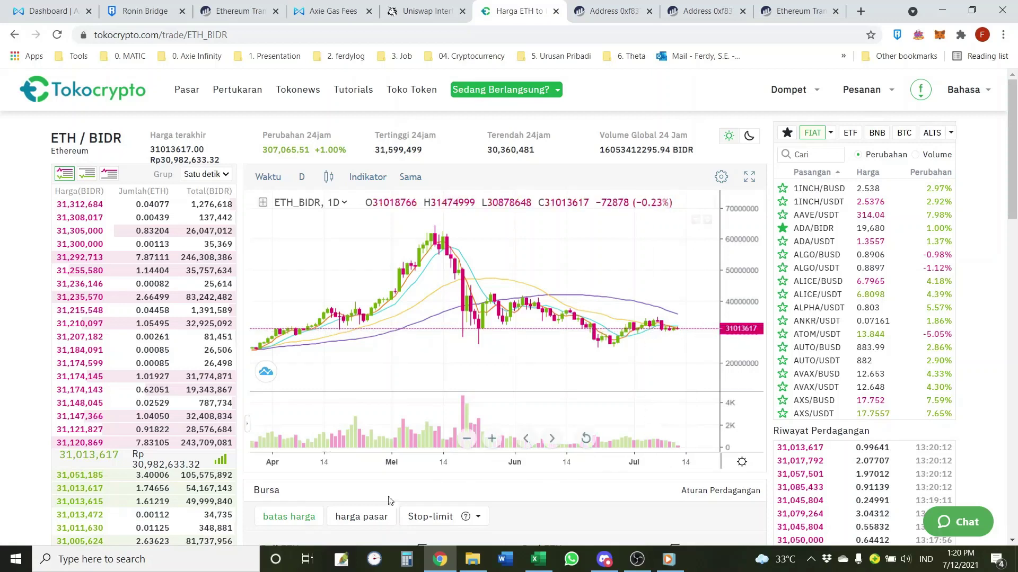
scroll(450, 498, "down", 2)
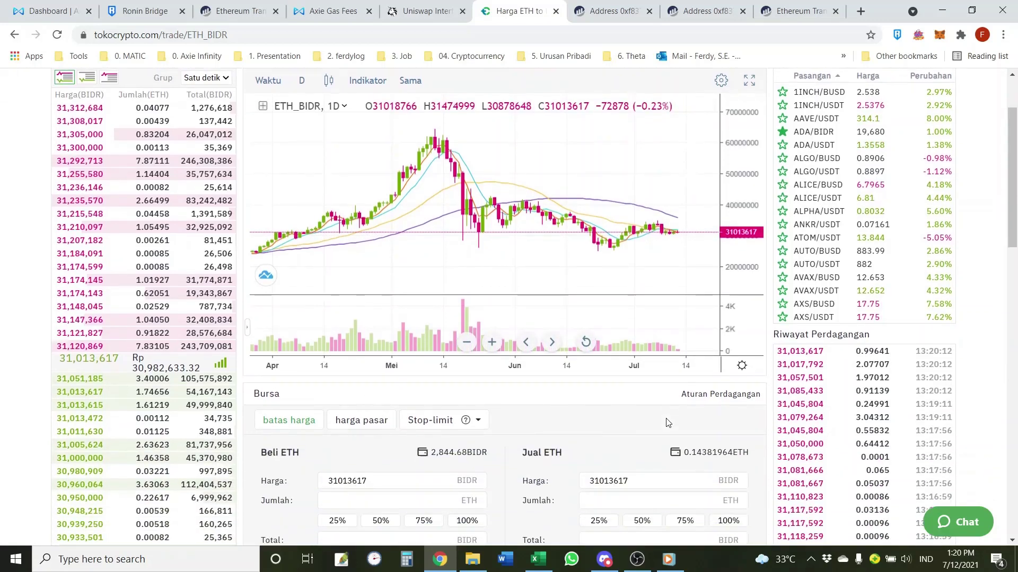
scroll(667, 423, "down", 2)
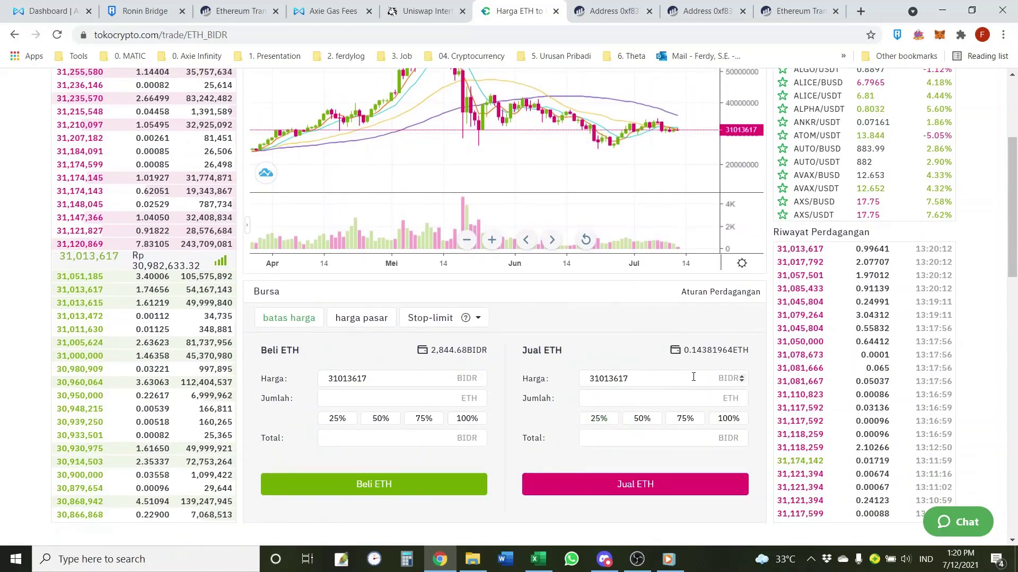
left_click(727, 418)
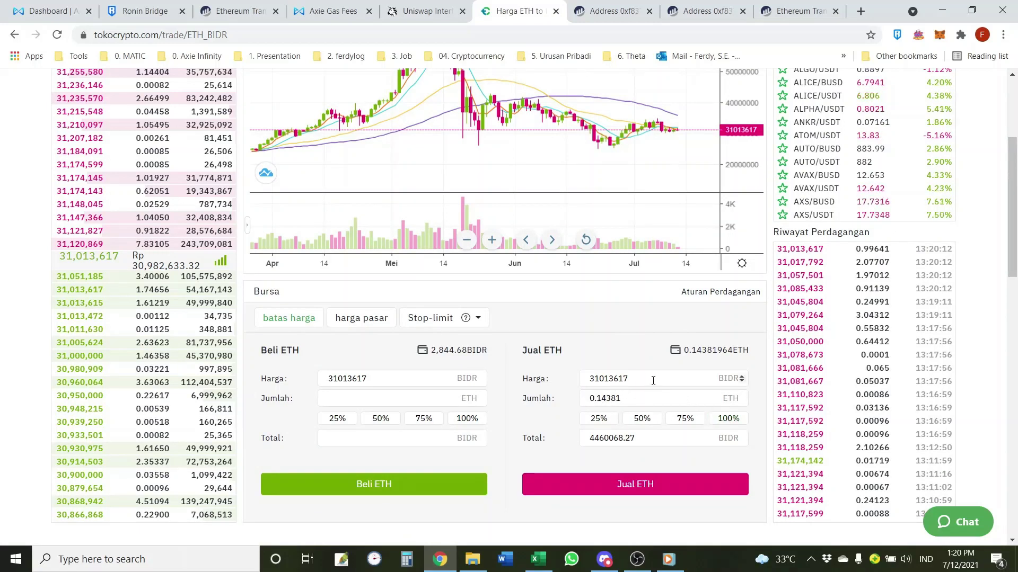
left_click(477, 319)
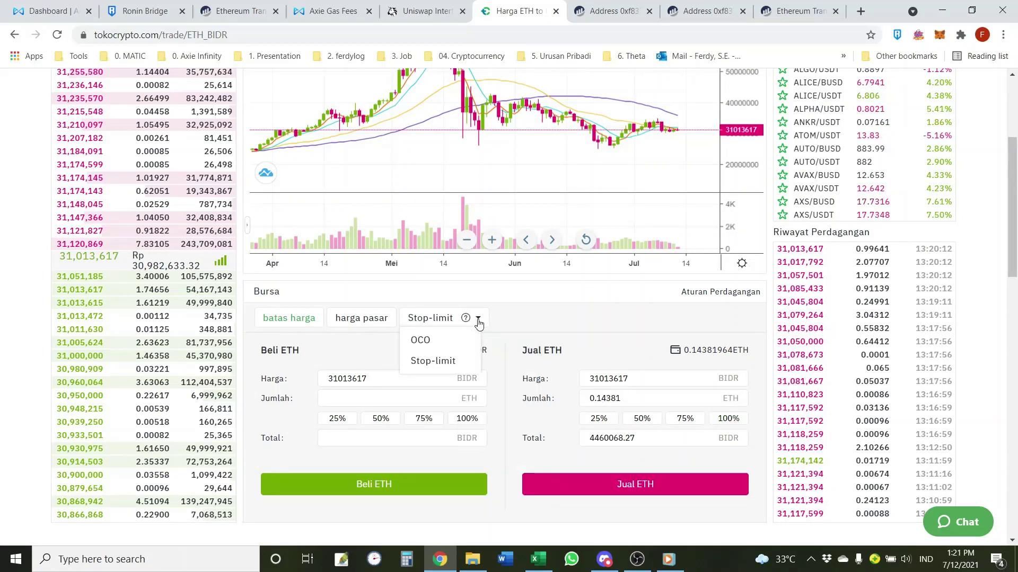
left_click(362, 319)
left_click(664, 401)
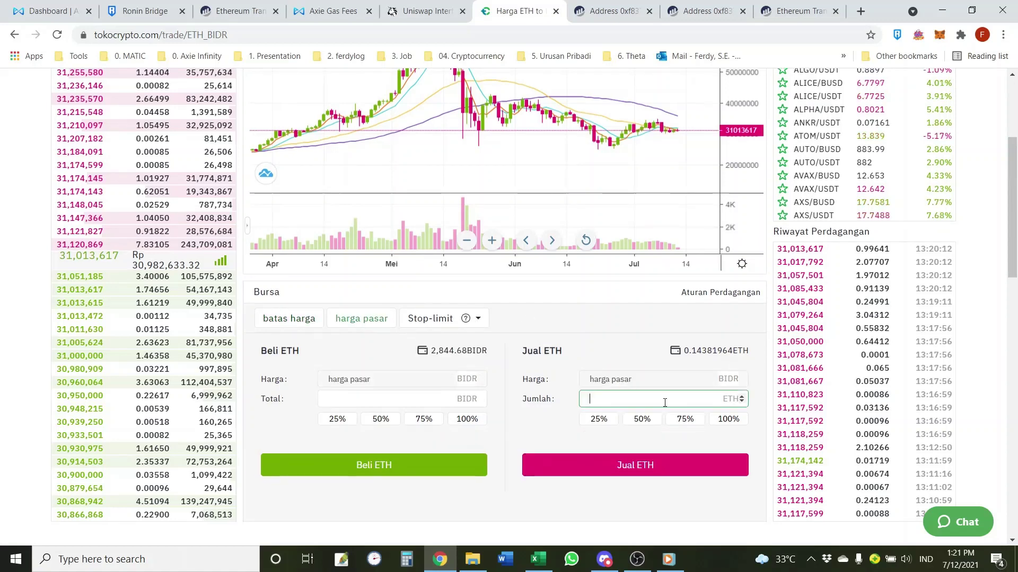
left_click(728, 420)
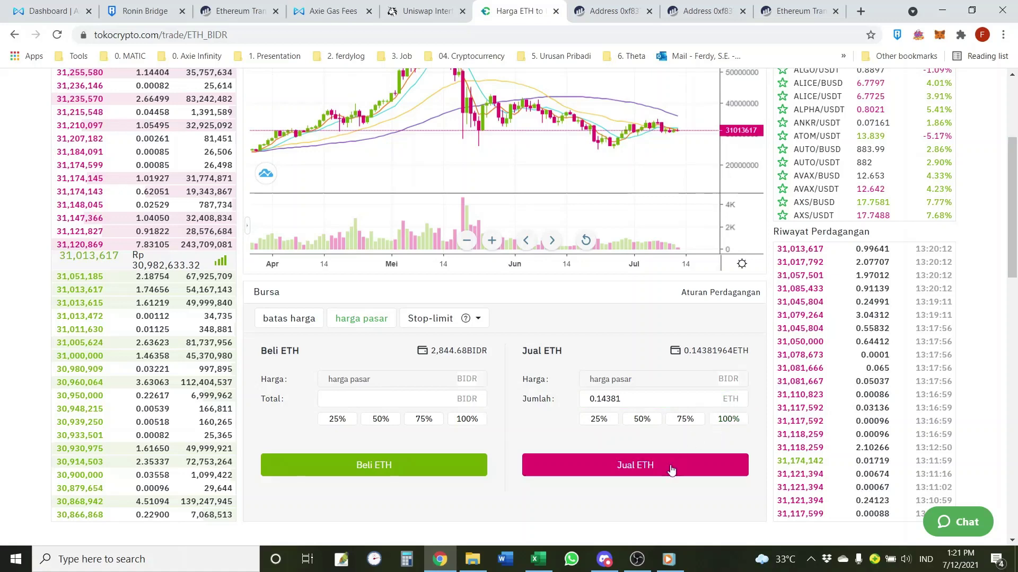
left_click(671, 467)
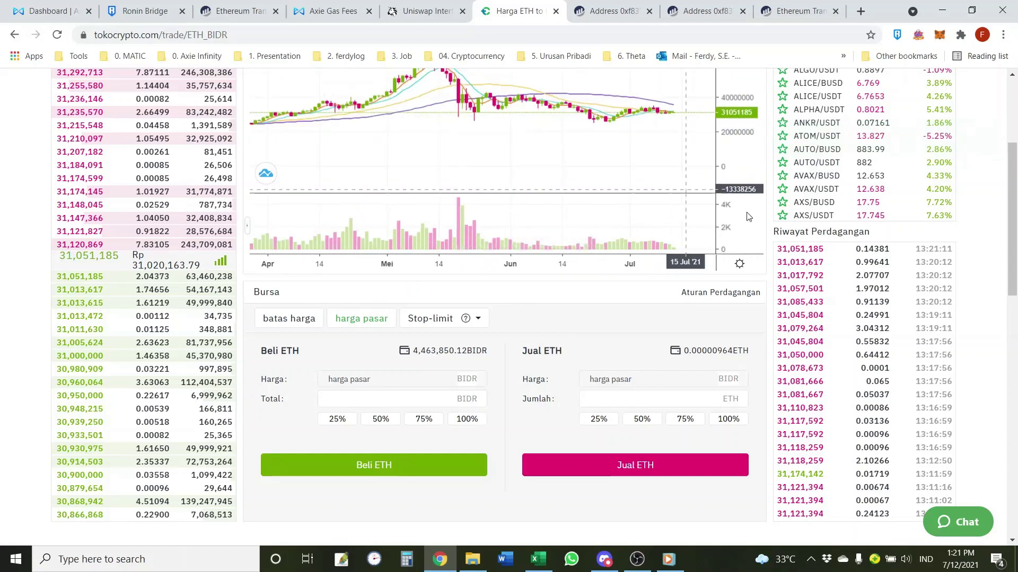
scroll(737, 75, "up", 4)
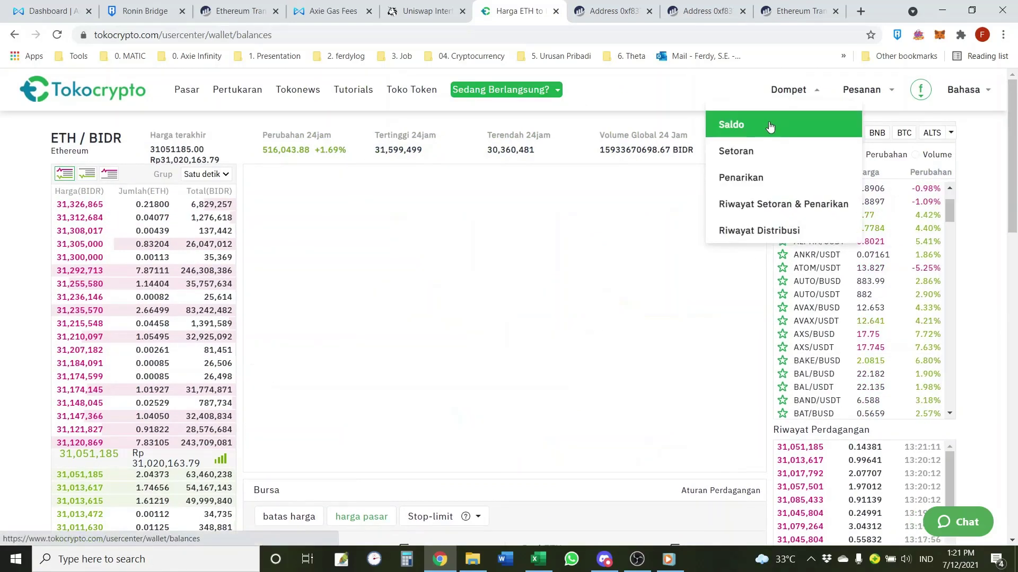
Start a rupiah withdrawal of the BIDR balance from Dompet > Saldo to the BCA account
left_click(772, 126)
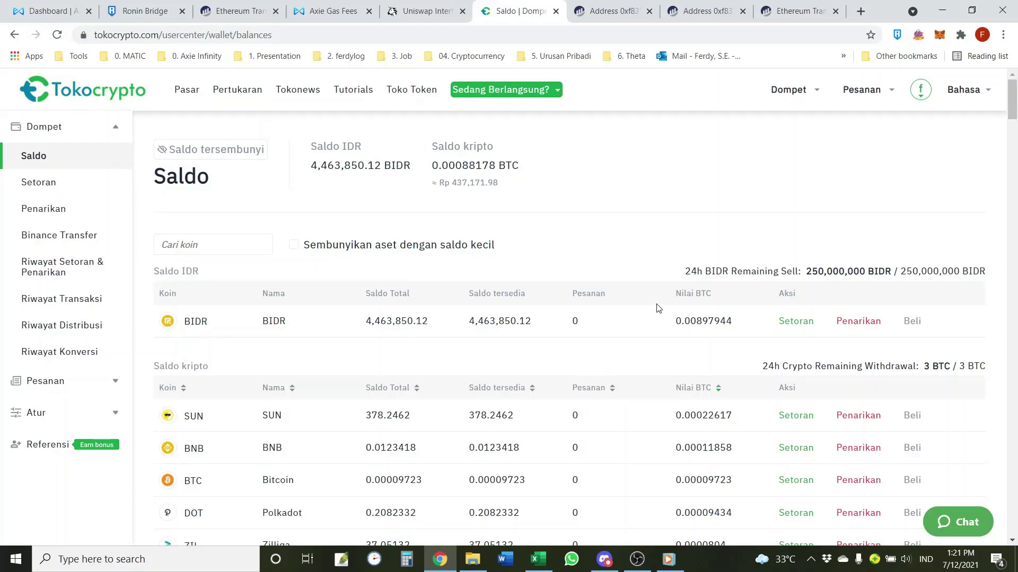
left_click(846, 322)
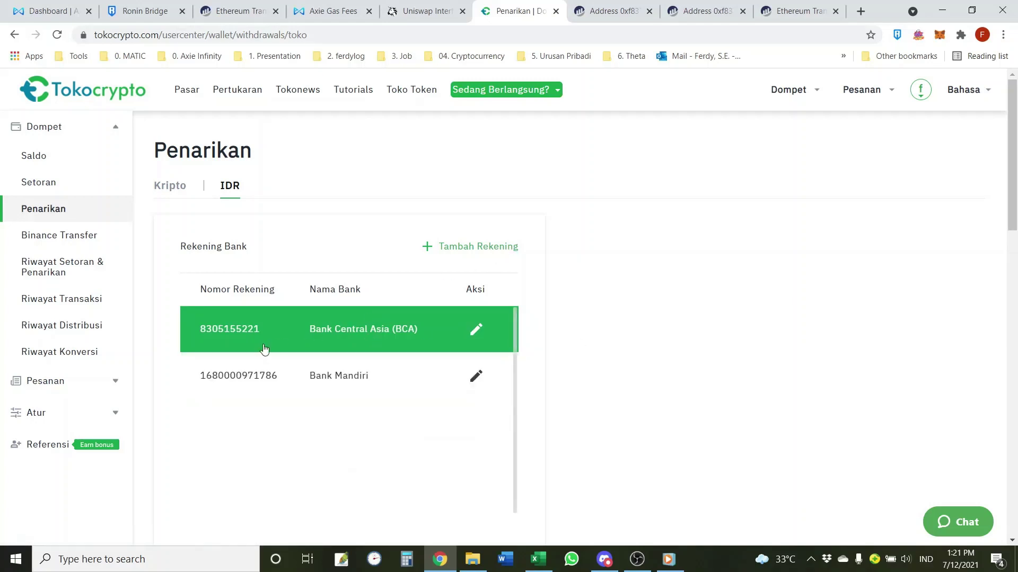
scroll(534, 298, "down", 3)
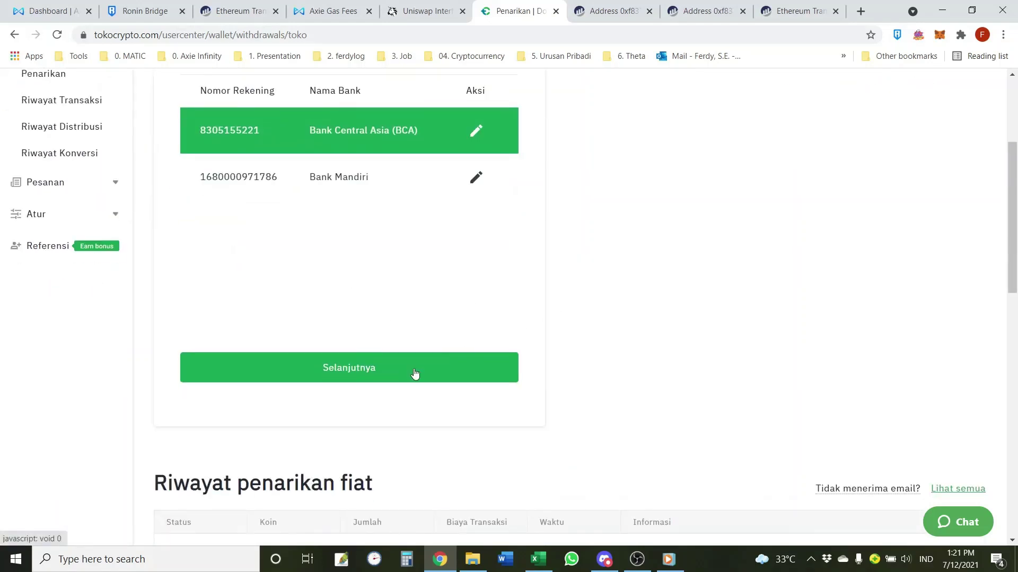
left_click(415, 374)
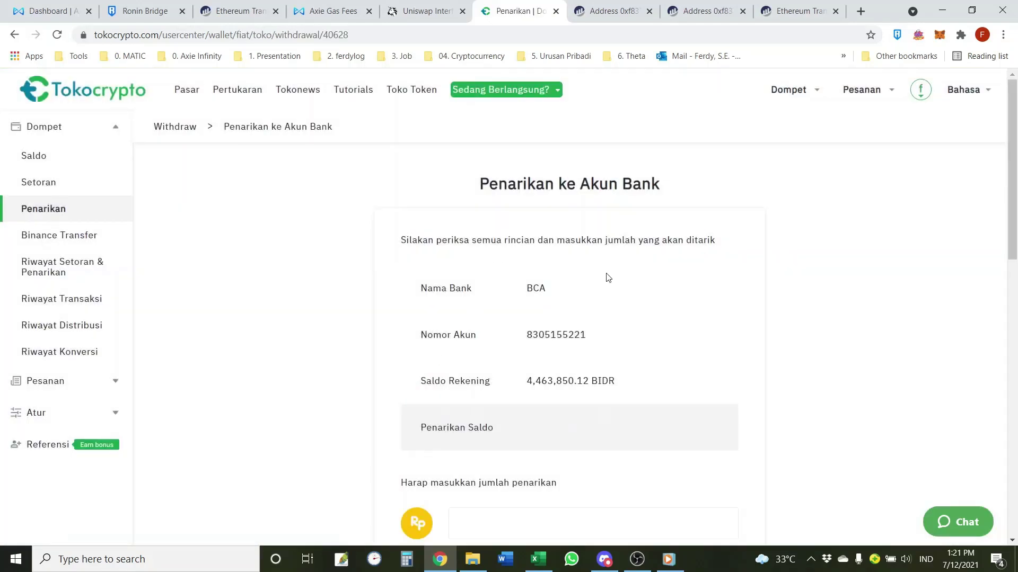
Enter 4463850 as the withdrawal amount, leaving Rp 4,458,350 to receive after the Rp 5,500 fee
scroll(609, 278, "down", 2)
scroll(608, 307, "up", 2)
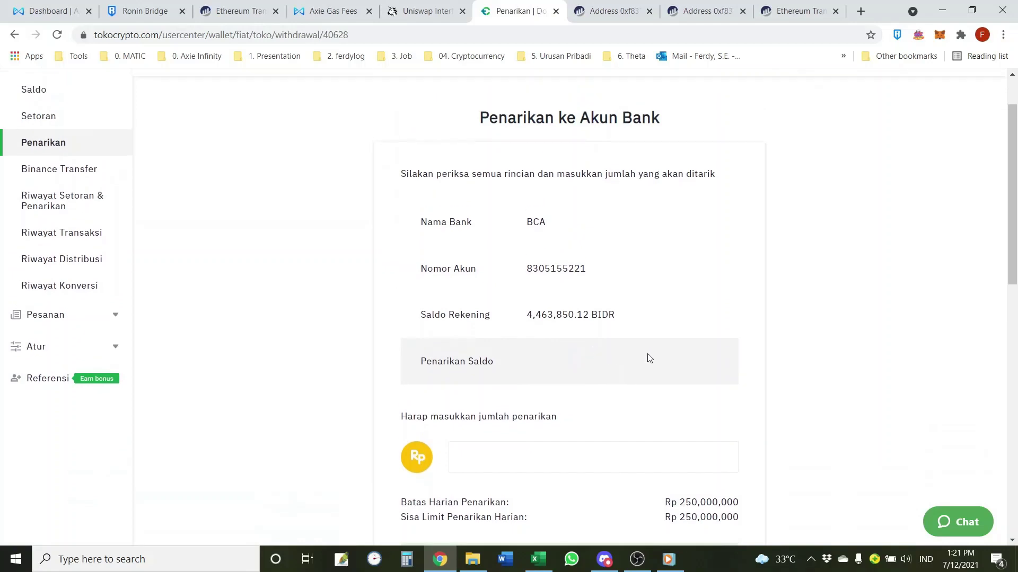
scroll(590, 370, "down", 2)
left_click(615, 326)
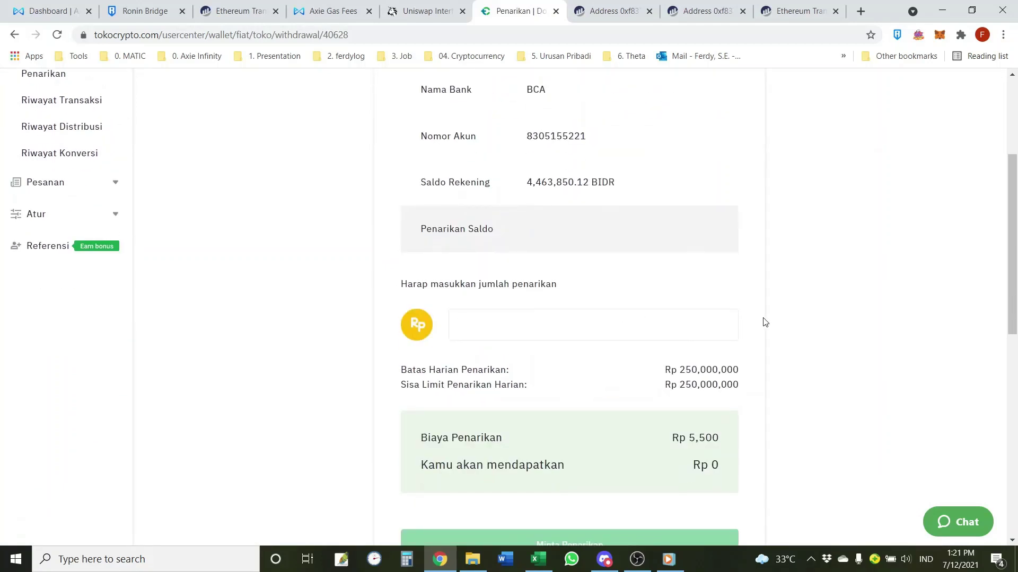
type("4")
key("BackSpace")
type("0")
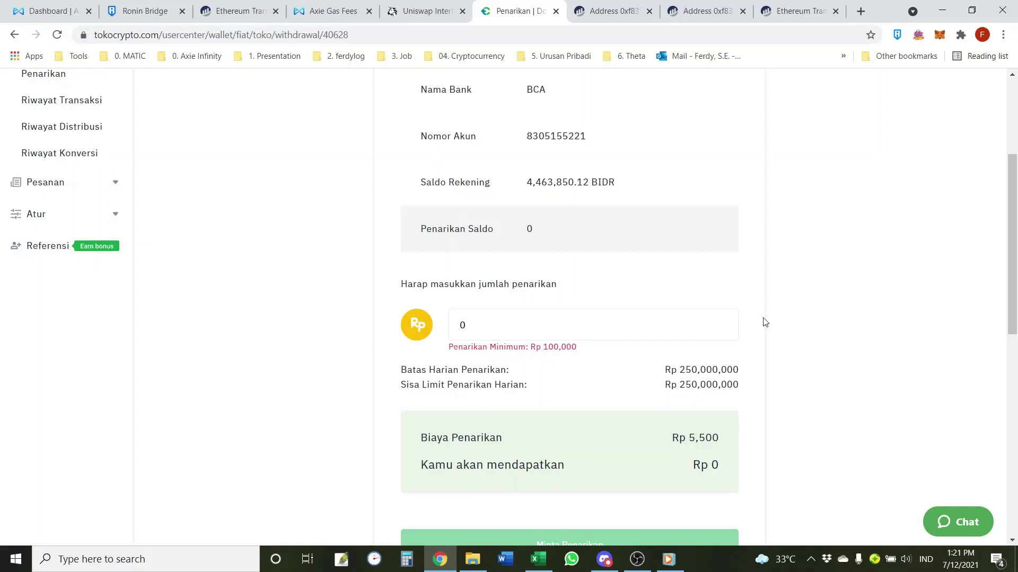
type("34")
key("BackSpace")
key("BackSpace")
type("44638")
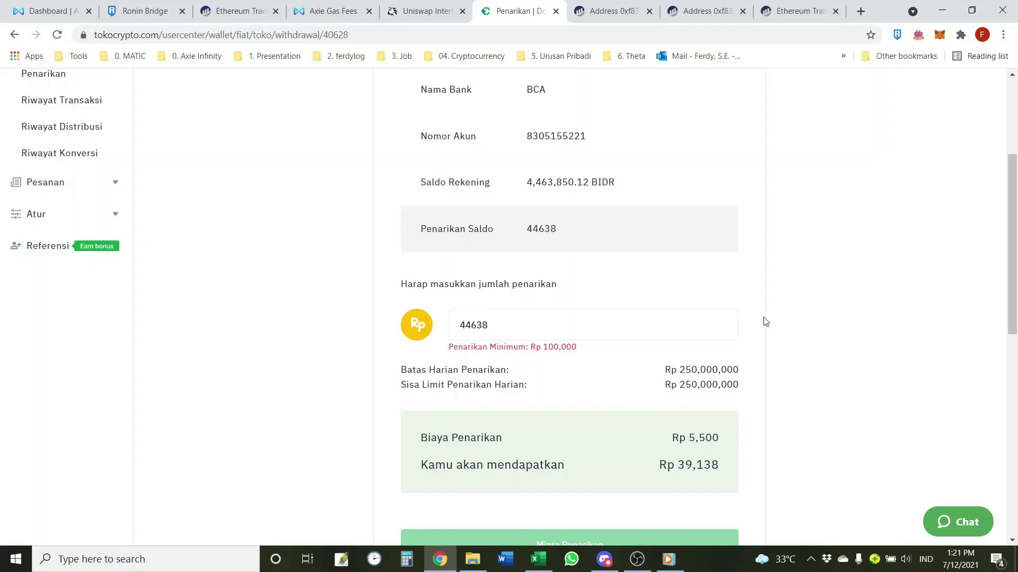
type("50")
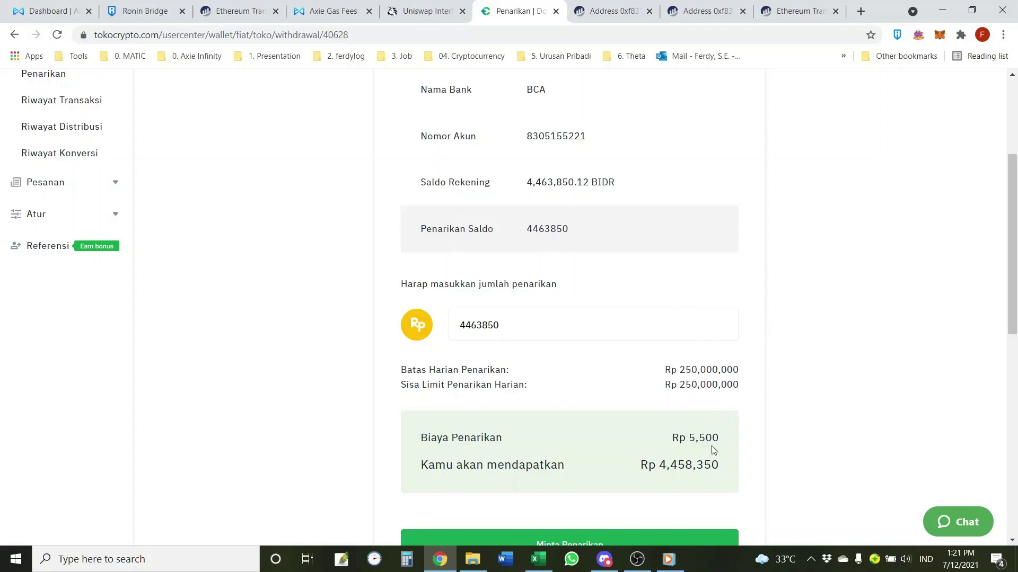
scroll(713, 450, "down", 1)
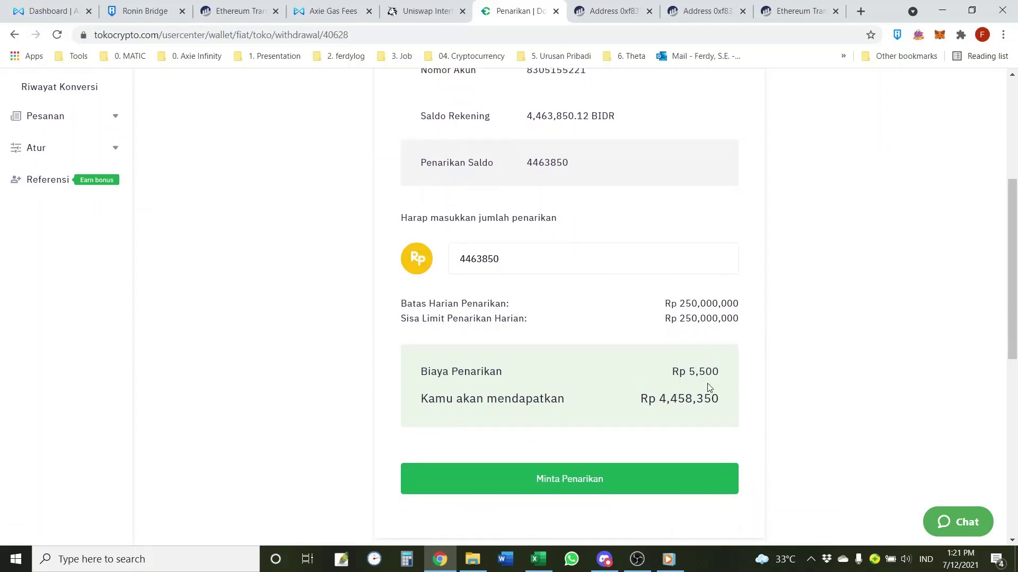
Submit the withdrawal request, entering the e-mailed verification code and the Google Authenticator code
left_click(662, 482)
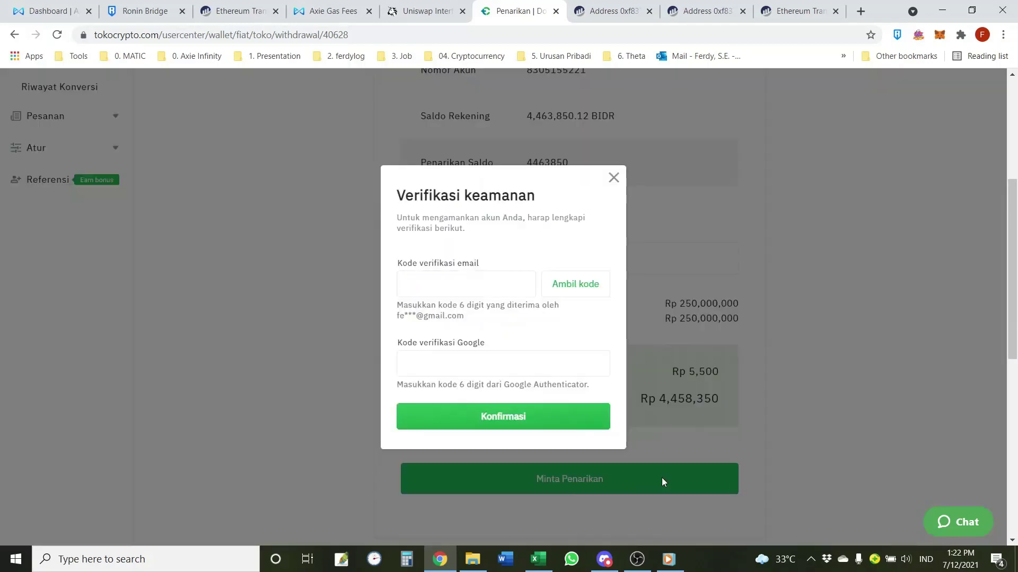
left_click(562, 289)
left_click(494, 281)
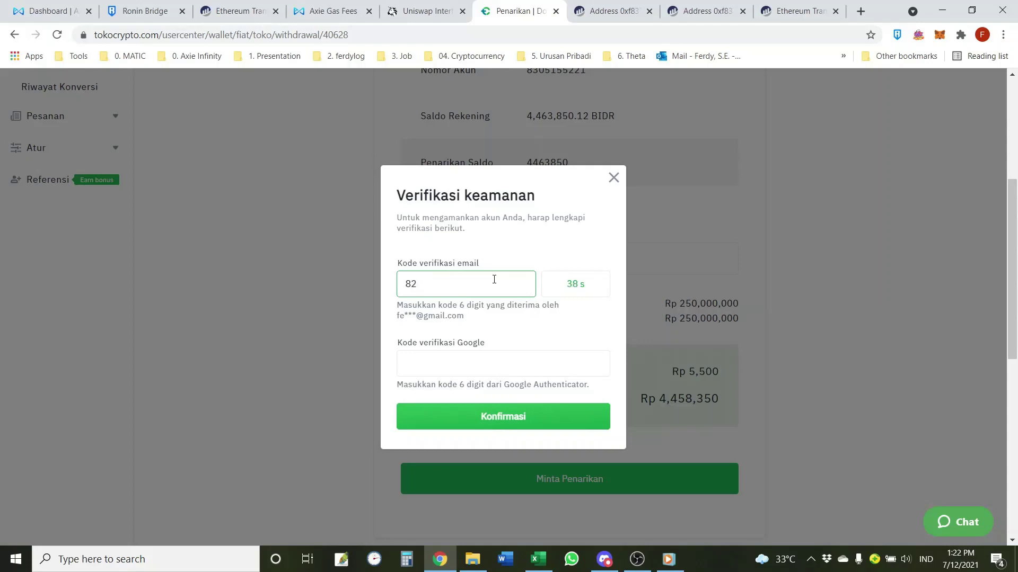
left_click(480, 366)
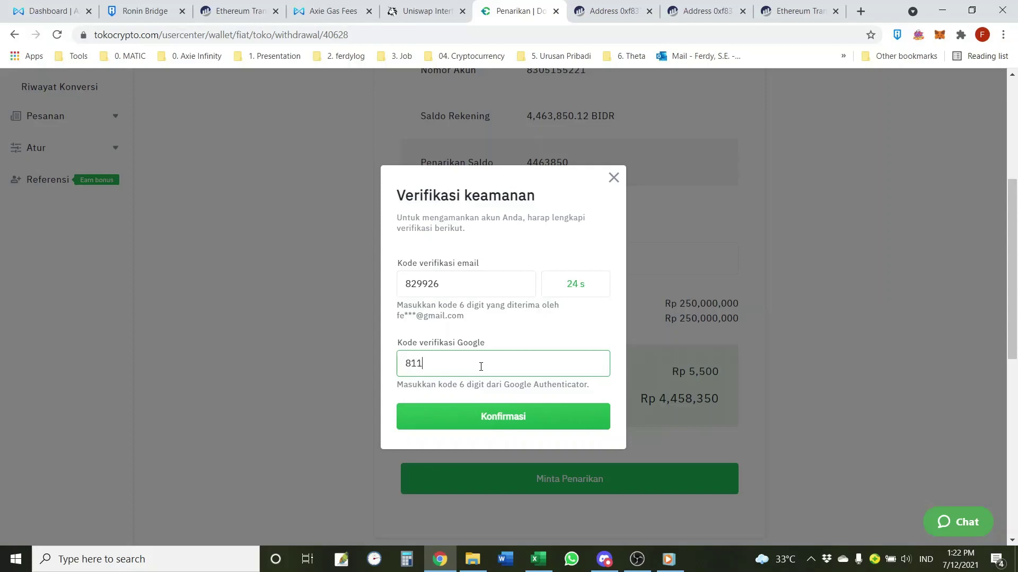
left_click(466, 412)
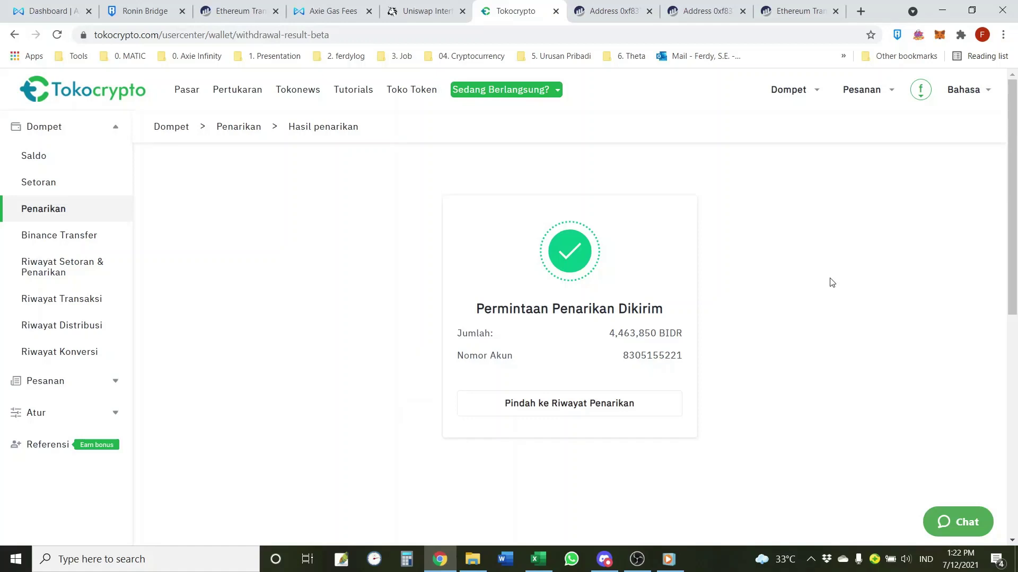
Confirm the history lists the 4,463,850 BIDR withdrawal as Sedang berlangsung, then return to the homepage
left_click(597, 407)
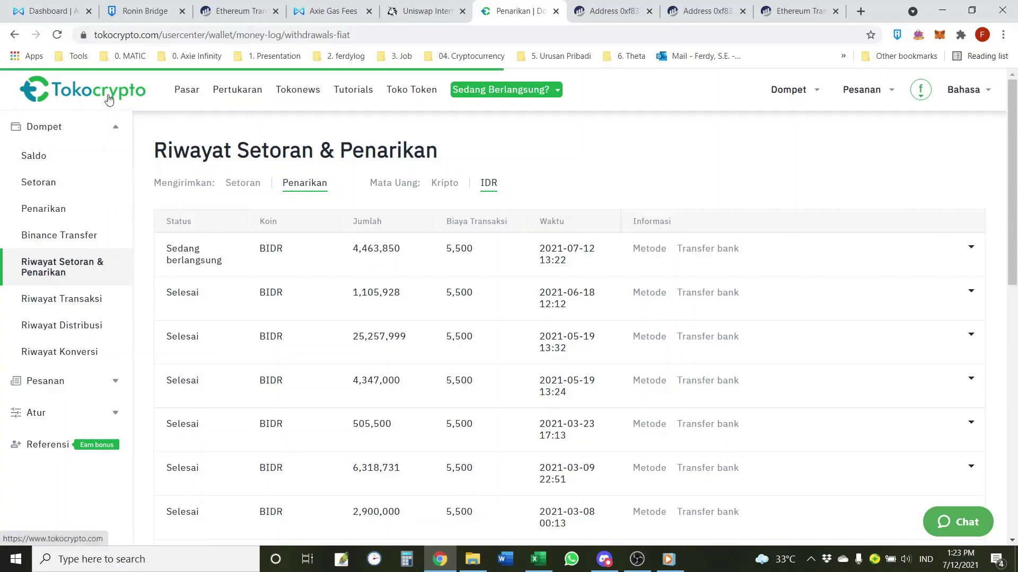
left_click(109, 99)
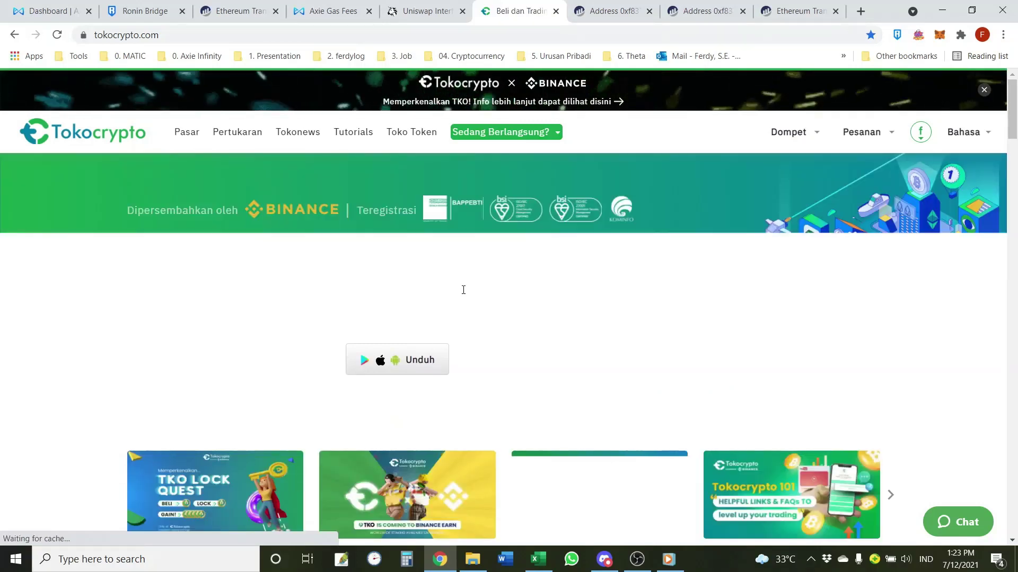